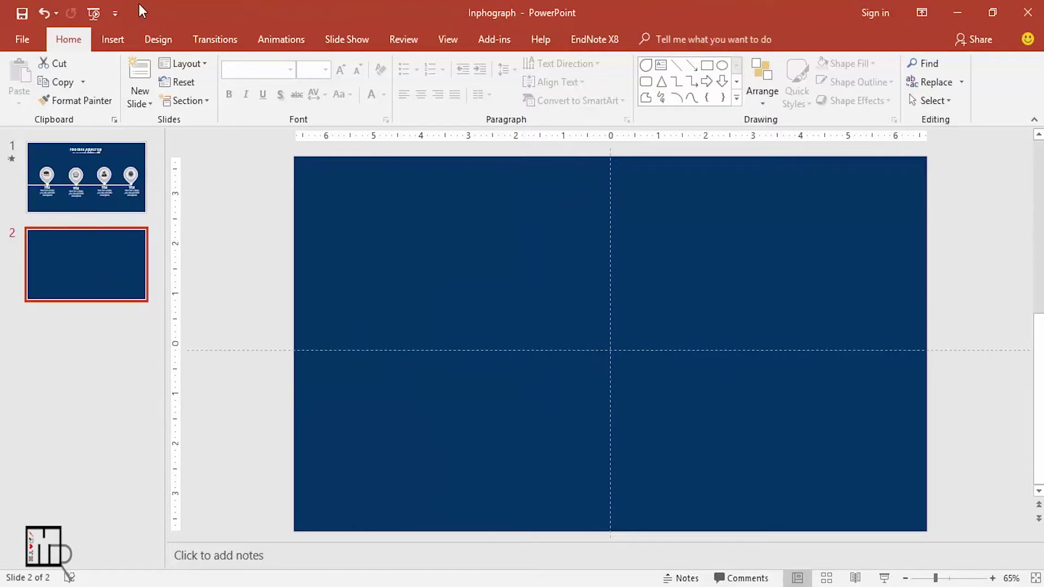
Draw a teardrop on slide 2 and rotate it point-down into a map-pin shape.
left_click(108, 39)
left_click(261, 82)
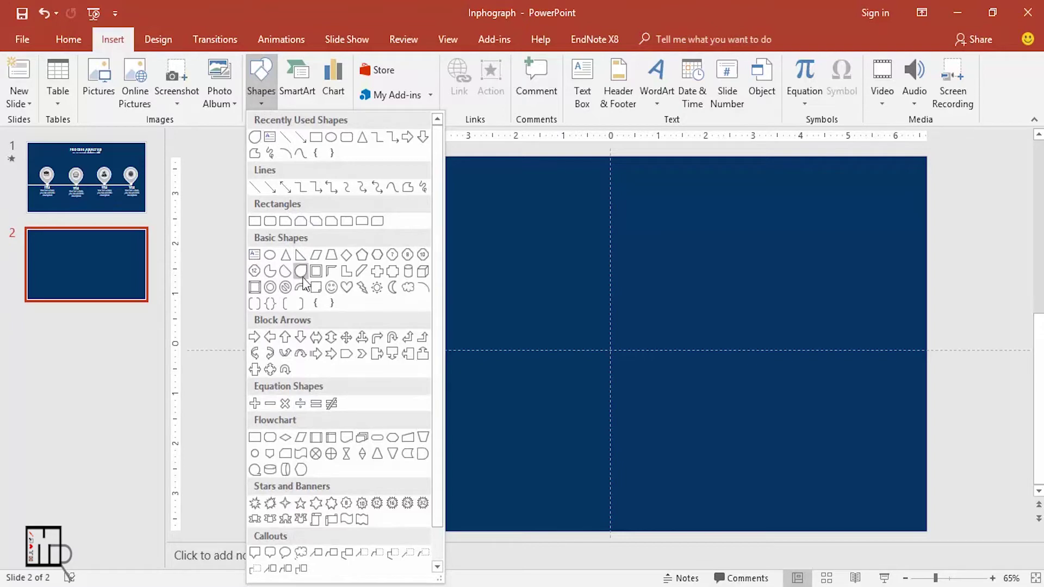
left_click(302, 275)
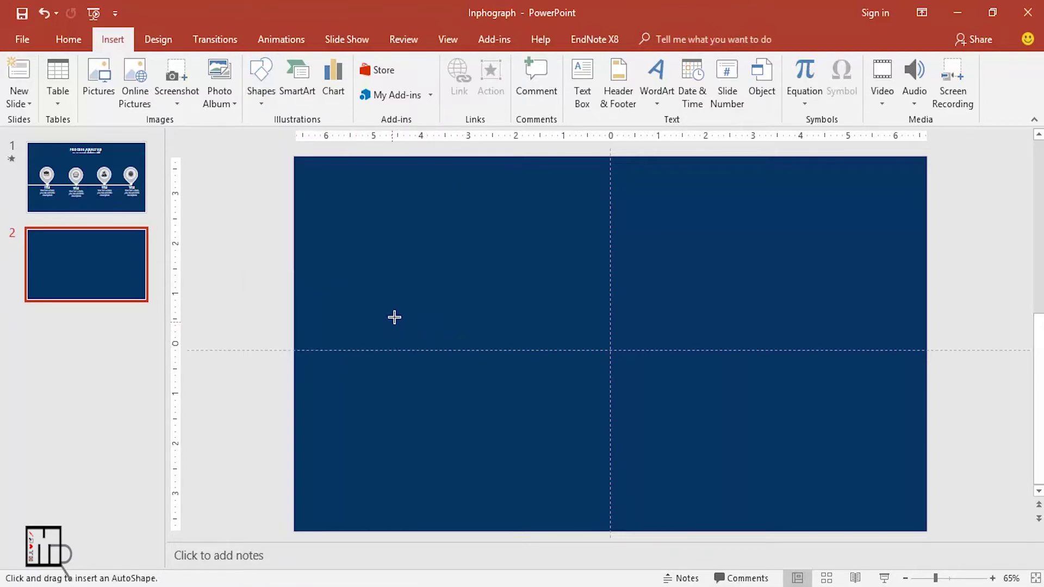
left_click_drag(392, 322, 498, 421)
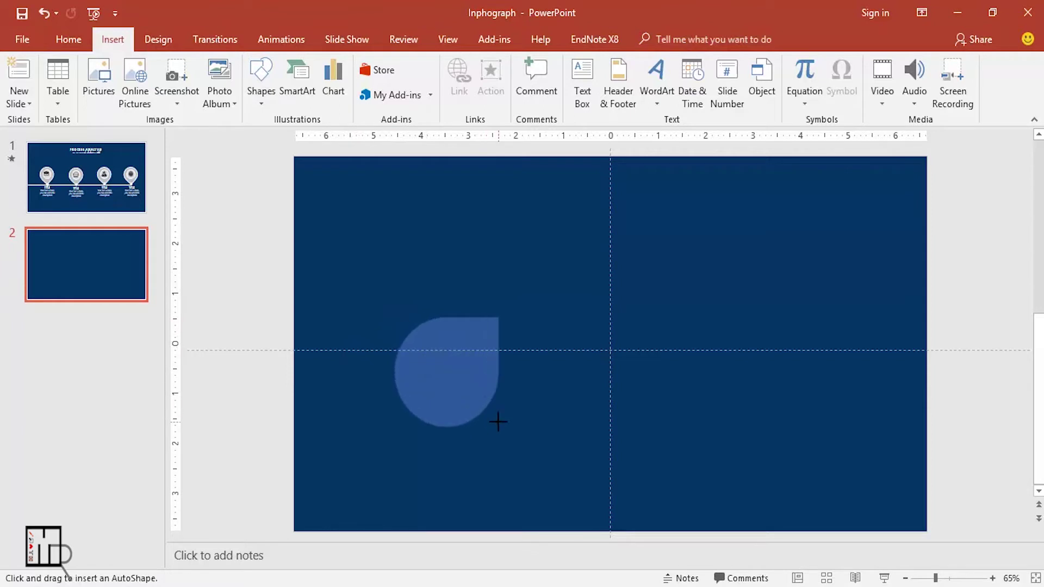
mouse_move(447, 285)
left_mouse_down()
mouse_move(512, 383)
mouse_move(503, 429)
left_mouse_up()
left_click_drag(438, 401, 432, 374)
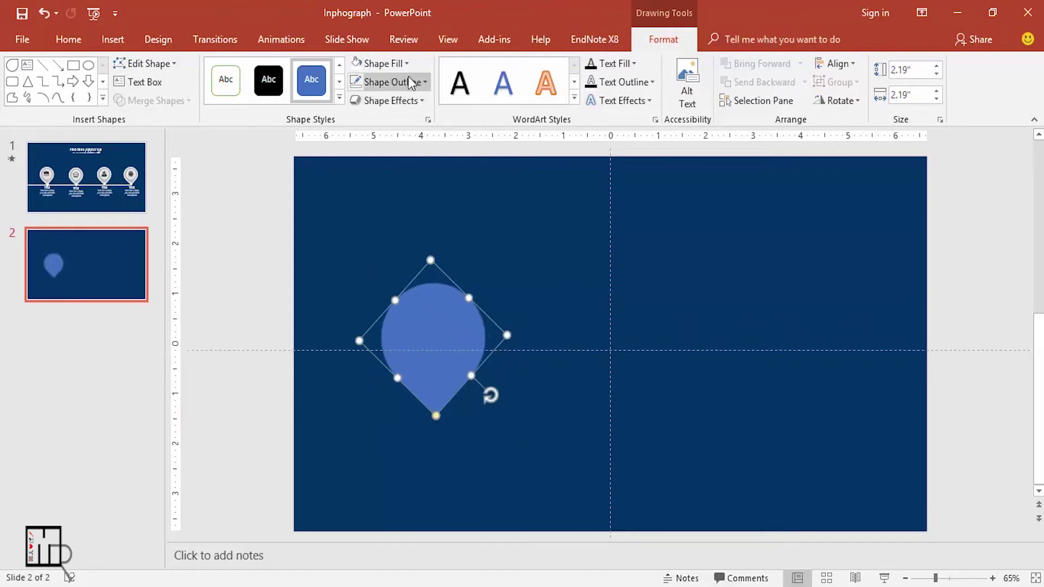
Fill the teardrop pin grey and give it a white 4½ pt outline.
left_click(404, 59)
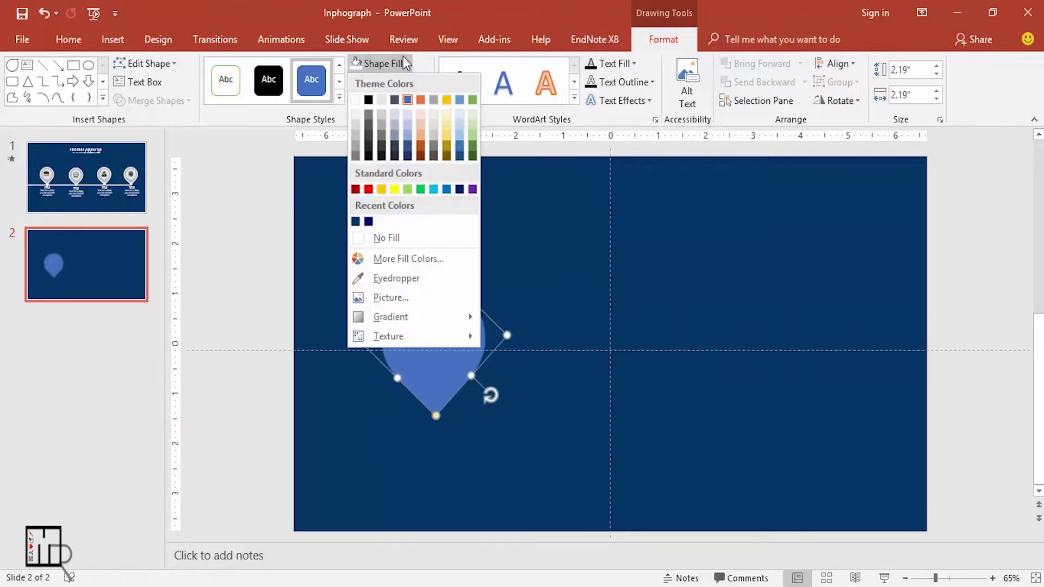
left_click(355, 136)
left_click(419, 86)
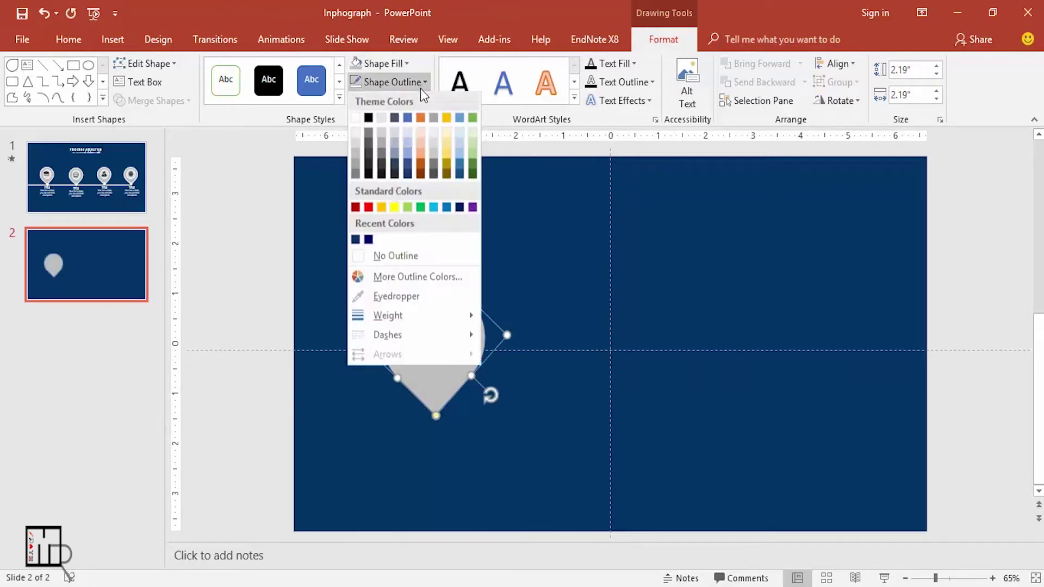
left_click(355, 119)
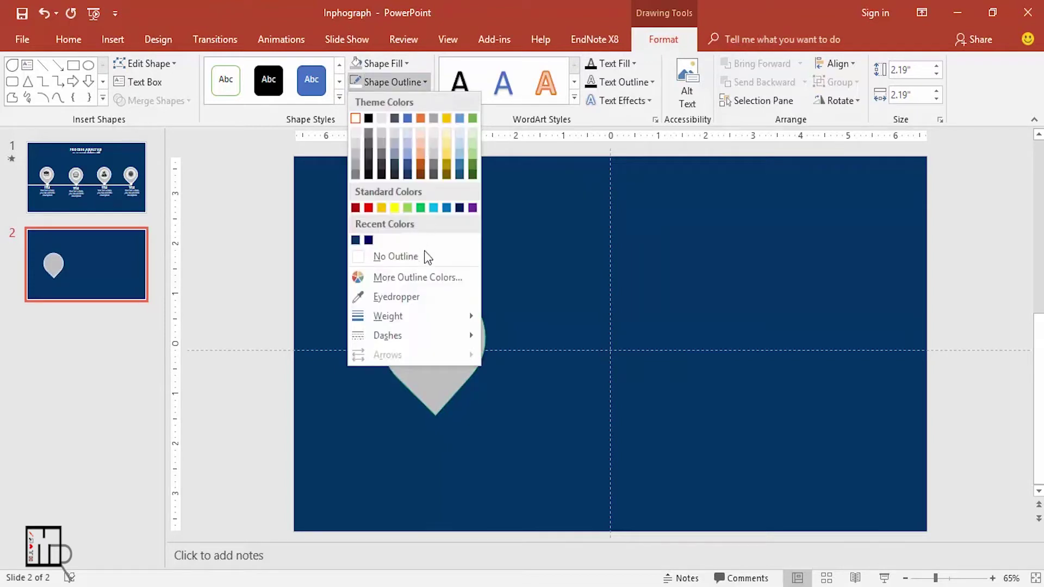
mouse_move(388, 316)
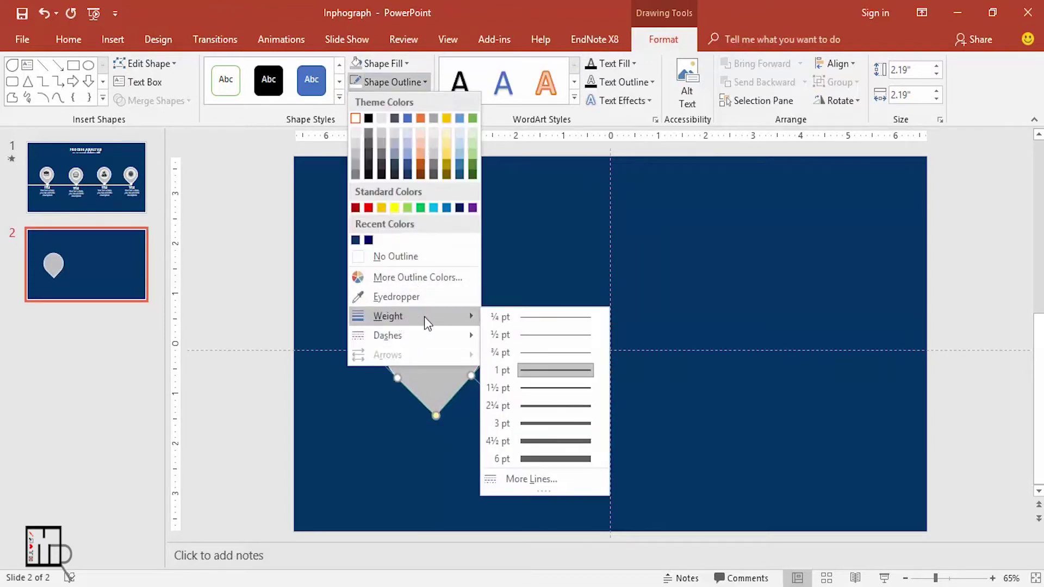
left_click(548, 439)
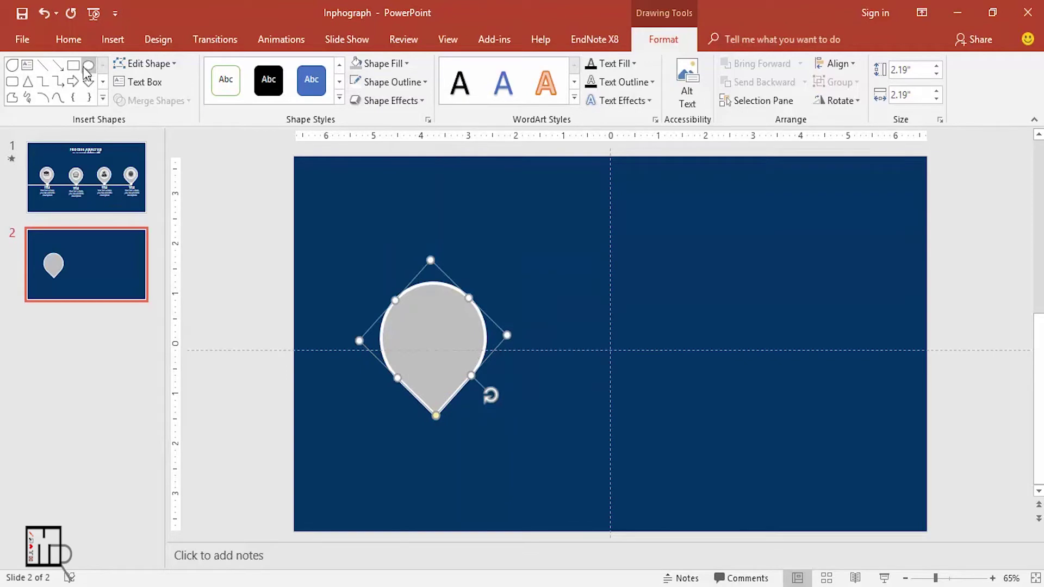
left_click(112, 39)
Draw an oval circle inside the pin's top and enlarge it to 1.21 inches.
left_click(264, 84)
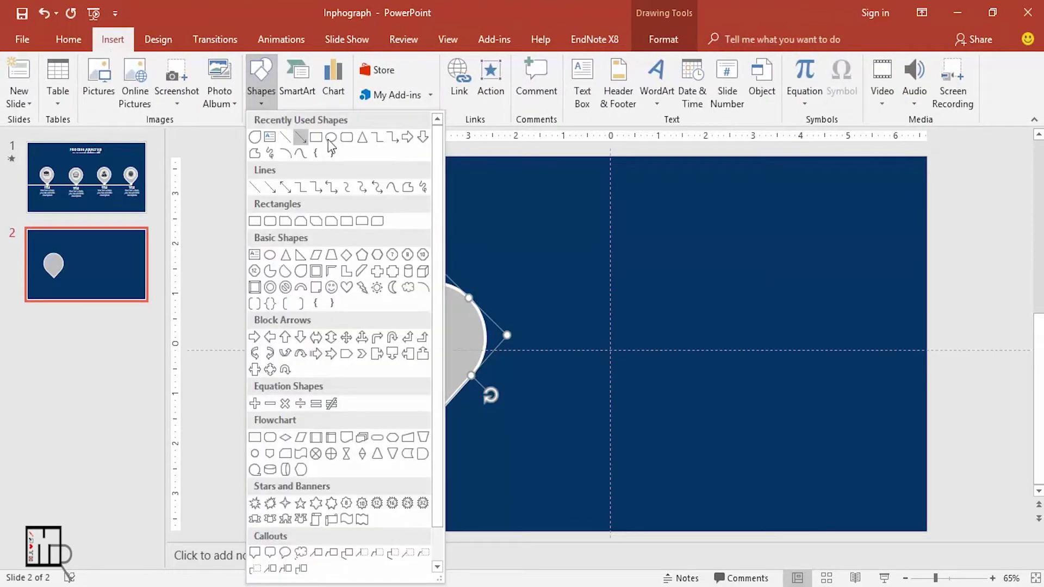
left_click(330, 137)
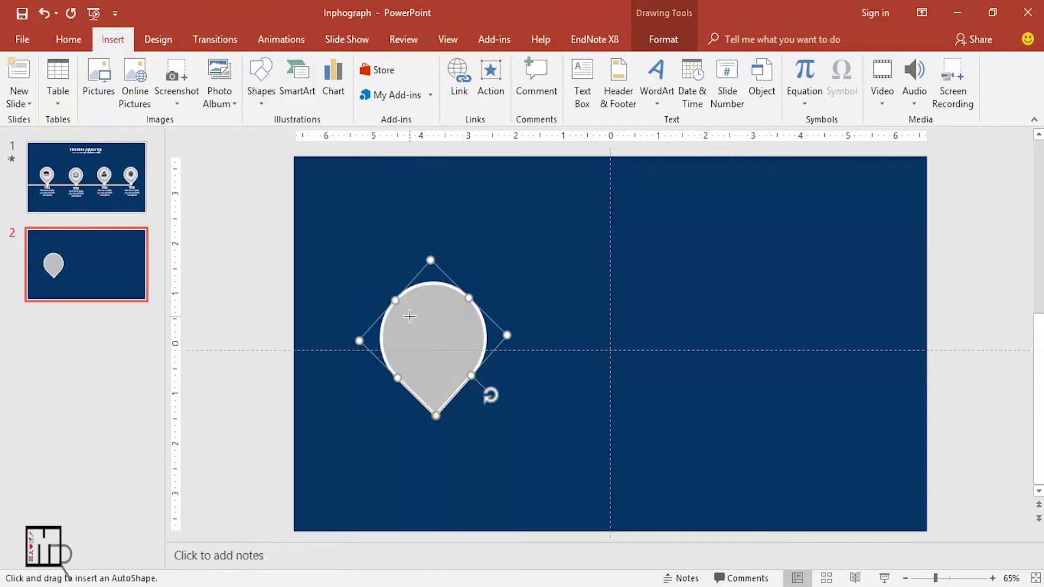
mouse_move(409, 316)
left_mouse_down()
mouse_move(465, 361)
mouse_move(450, 348)
left_mouse_up()
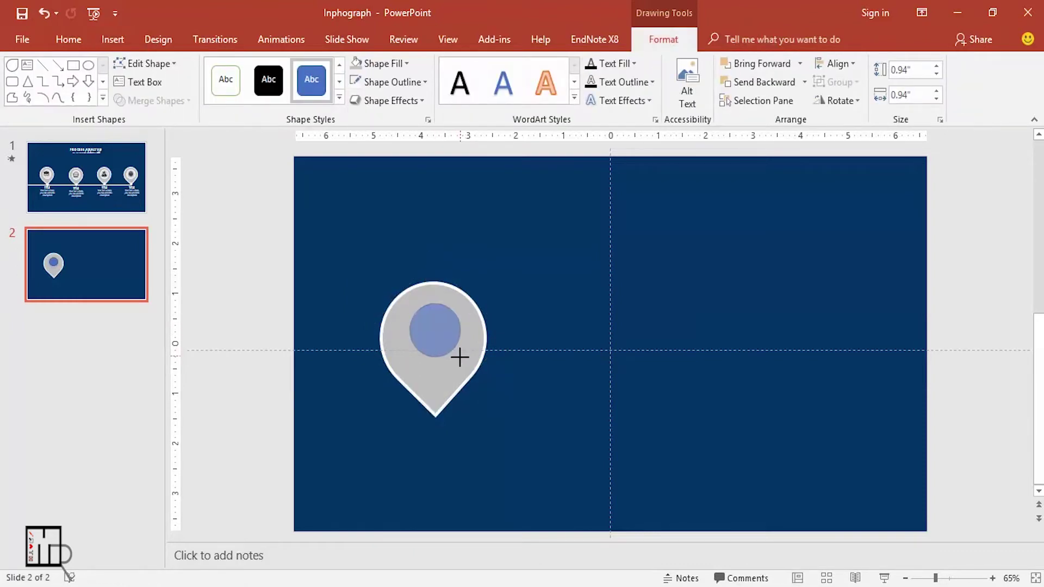
mouse_move(453, 349)
left_mouse_down()
mouse_move(464, 358)
mouse_move(435, 334)
left_mouse_up()
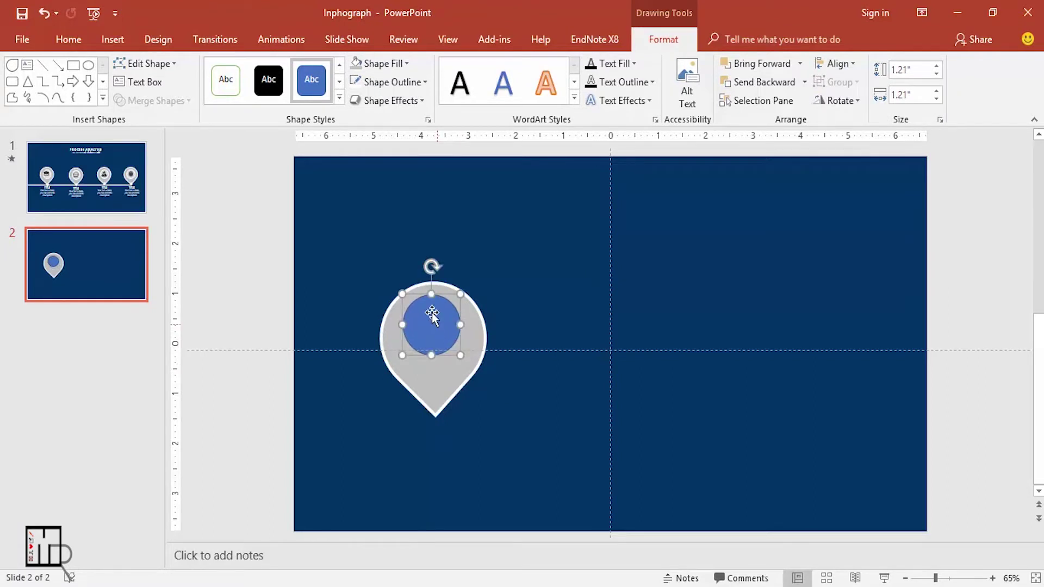
Give the circle light grey fill and a white 4½ pt outline, sized 1.32 inches, centred in the pin.
left_click(406, 63)
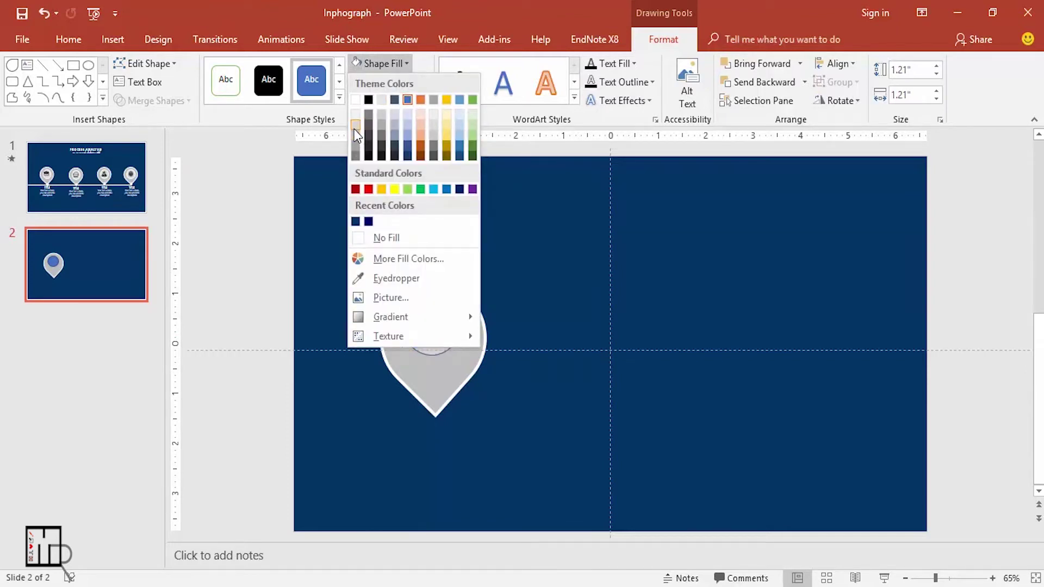
left_click(354, 129)
left_click(393, 83)
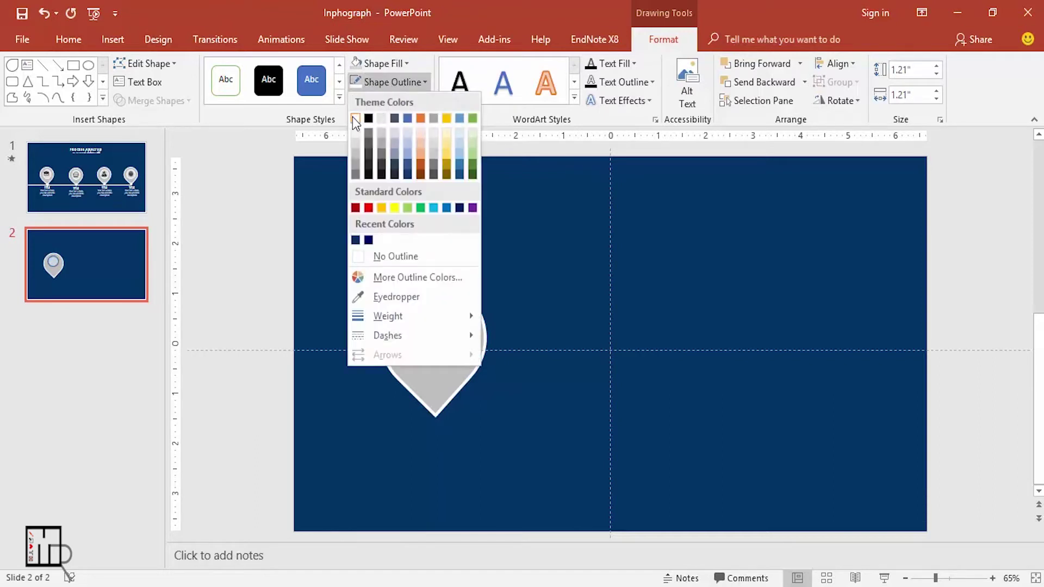
left_click(355, 119)
left_click(419, 84)
mouse_move(388, 315)
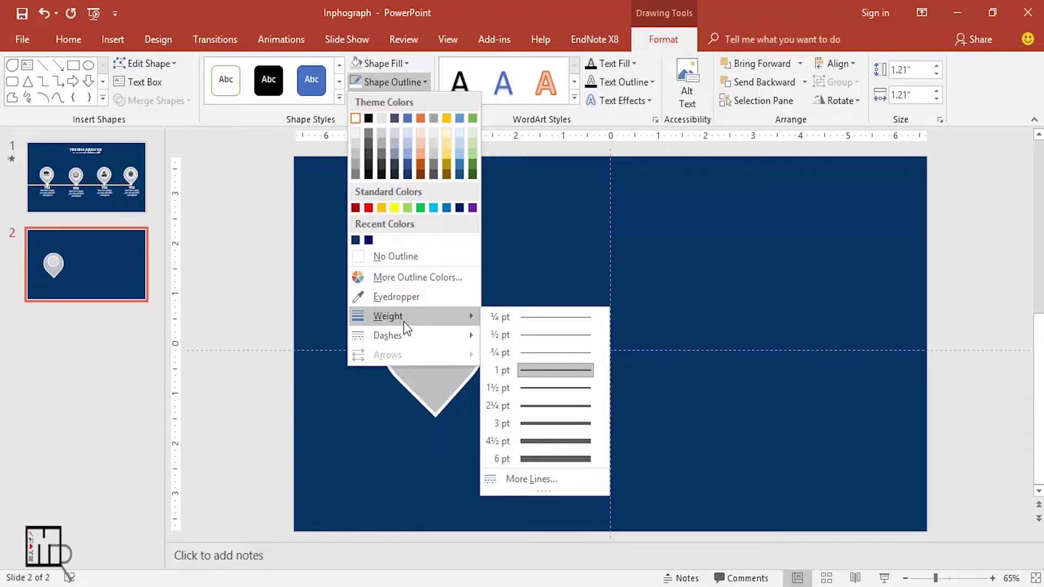
left_click(544, 439)
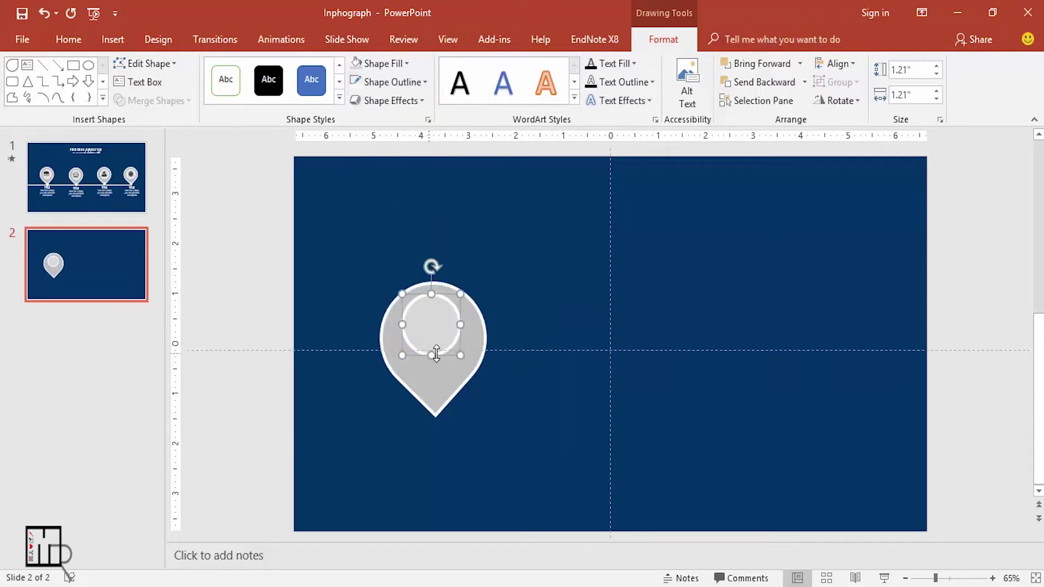
left_click_drag(460, 356, 465, 361)
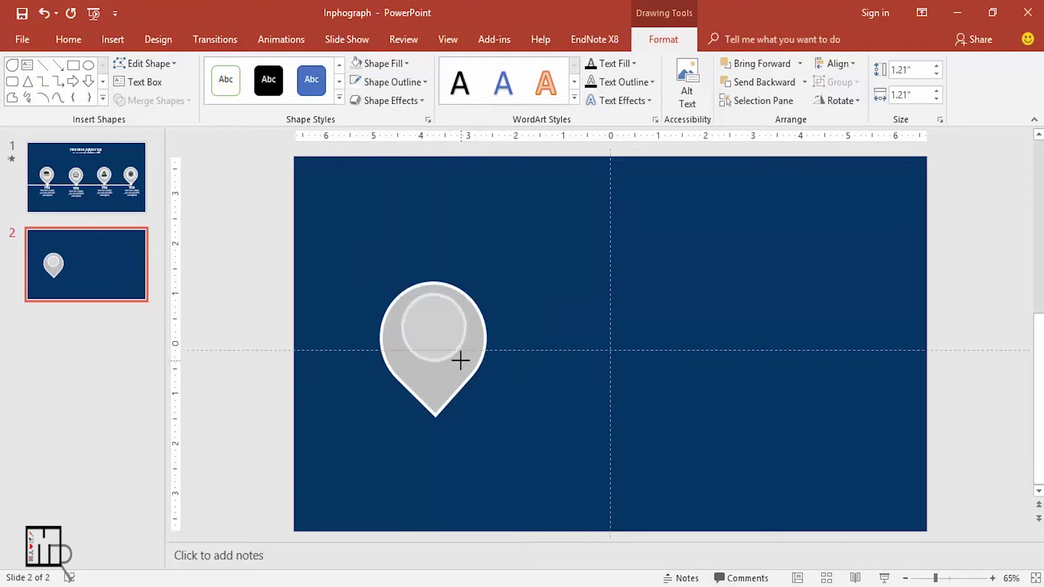
left_click_drag(426, 326, 427, 328)
left_click(310, 478)
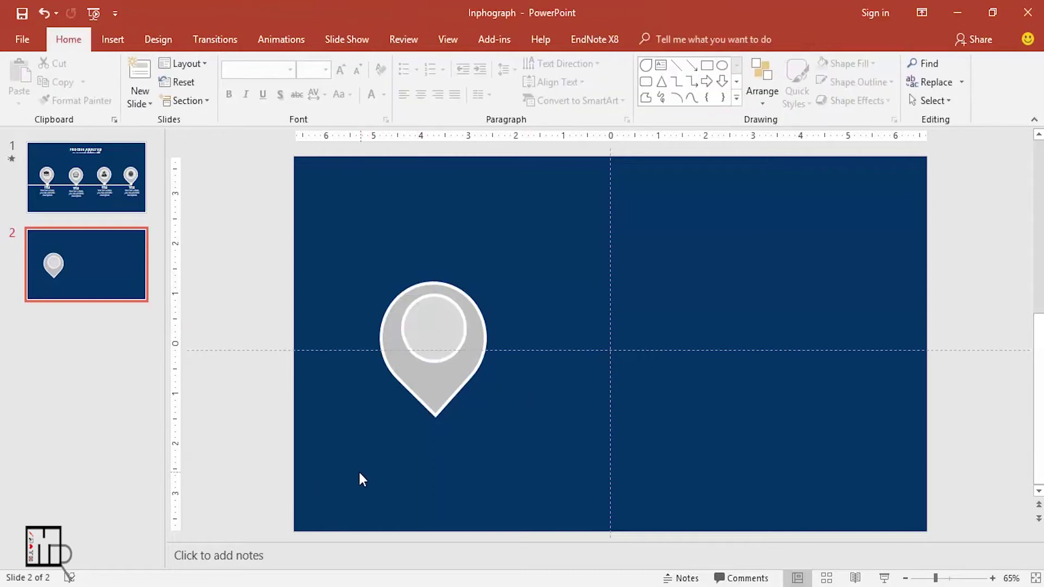
Group the pin and inner circle, shift the group left, then view slide 1's finished diagram.
left_click_drag(361, 473, 562, 241)
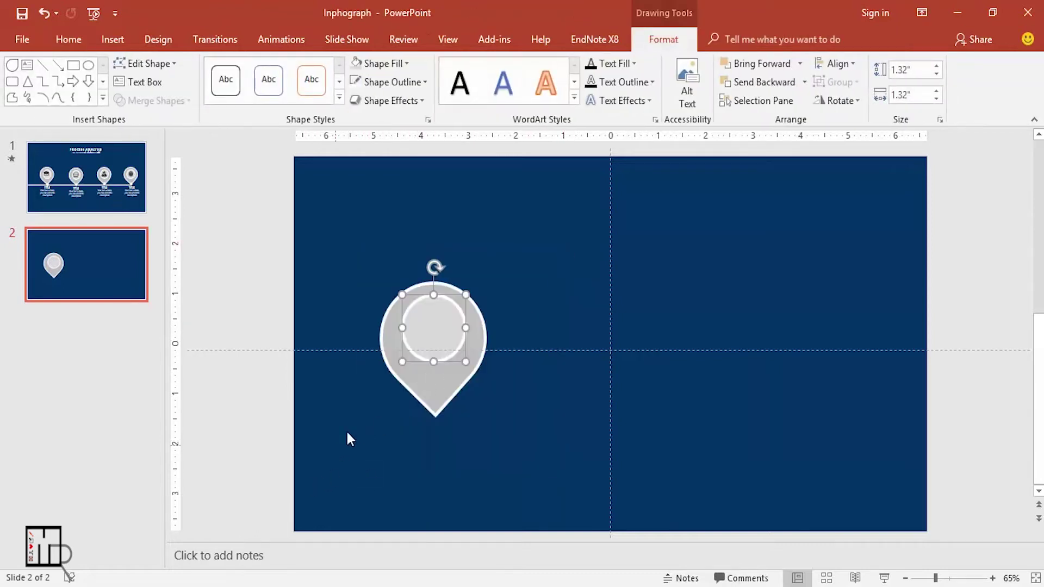
left_click(398, 396, "shift")
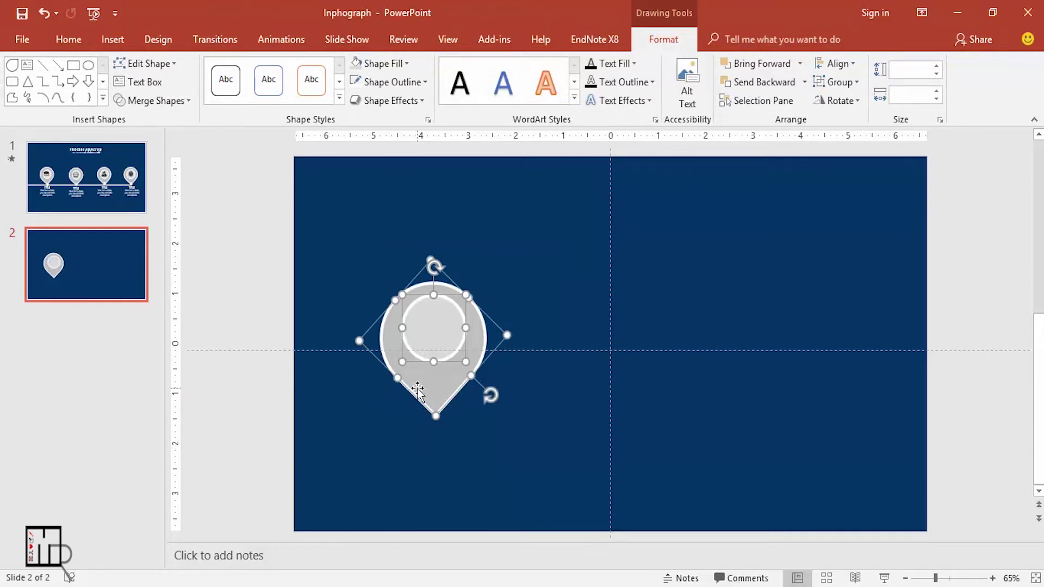
key("ctrl+g")
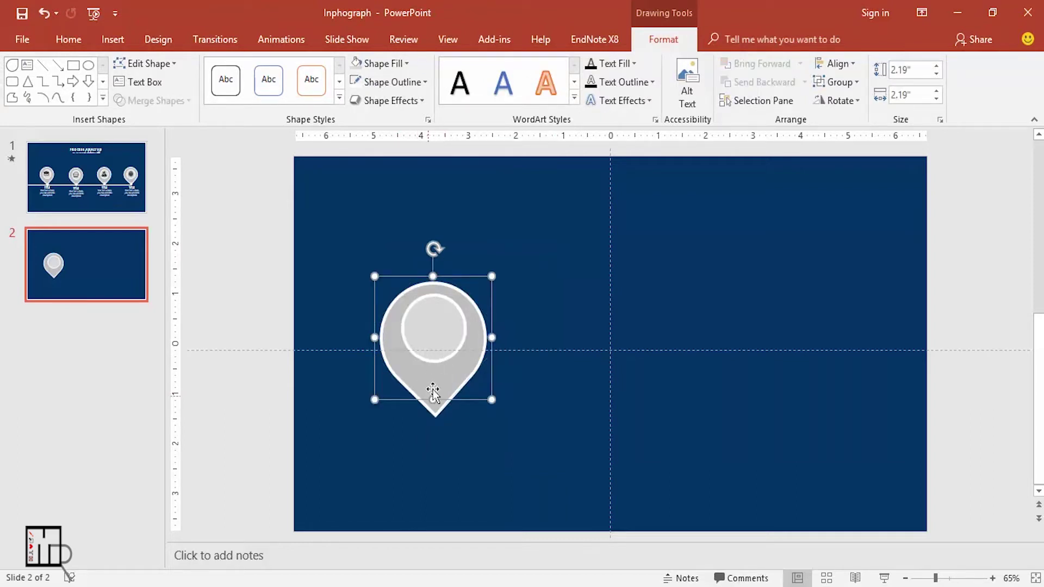
left_click_drag(426, 374, 421, 355)
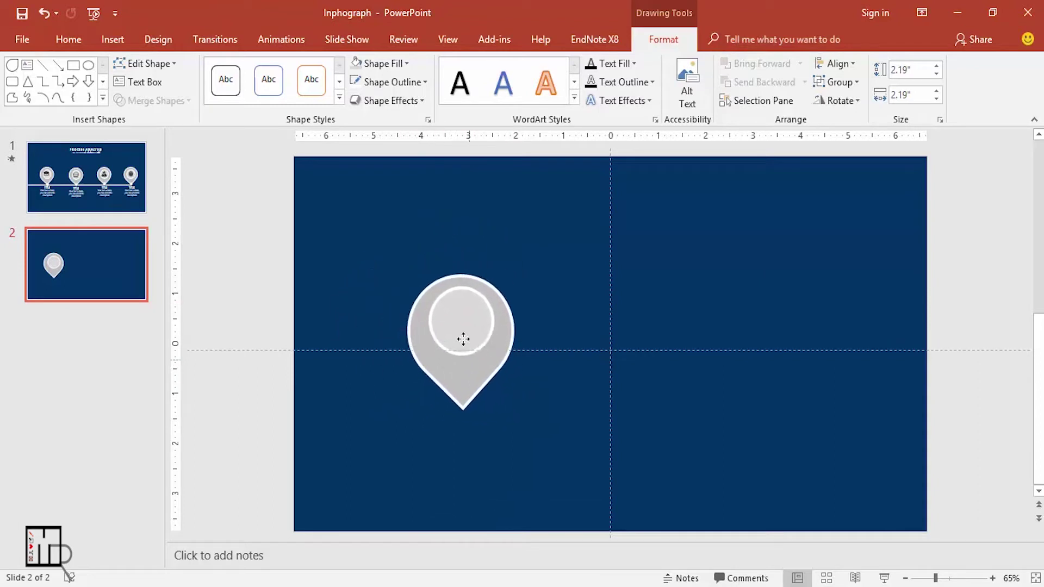
left_click_drag(420, 354, 414, 357)
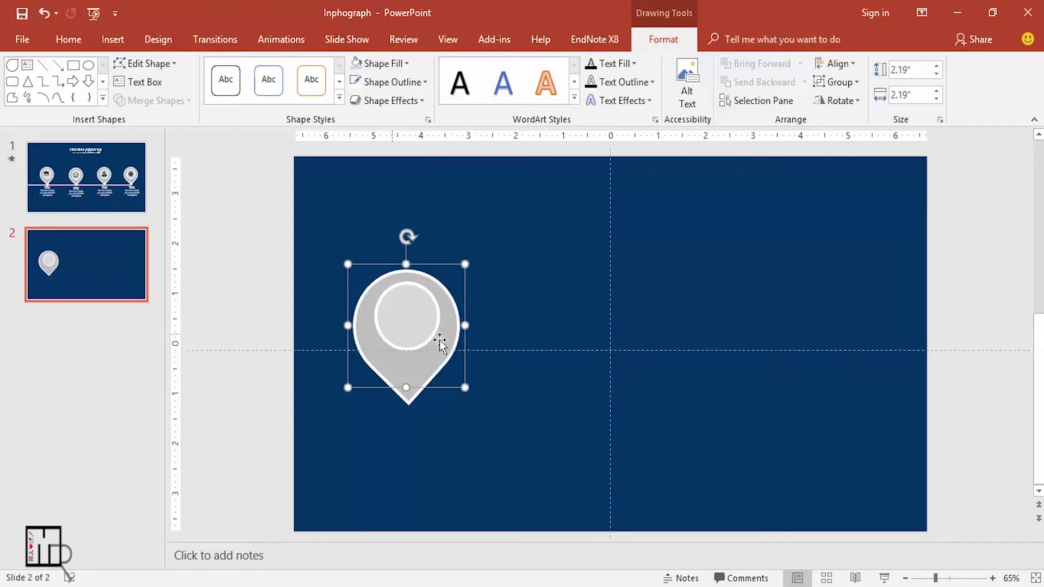
left_click(80, 179)
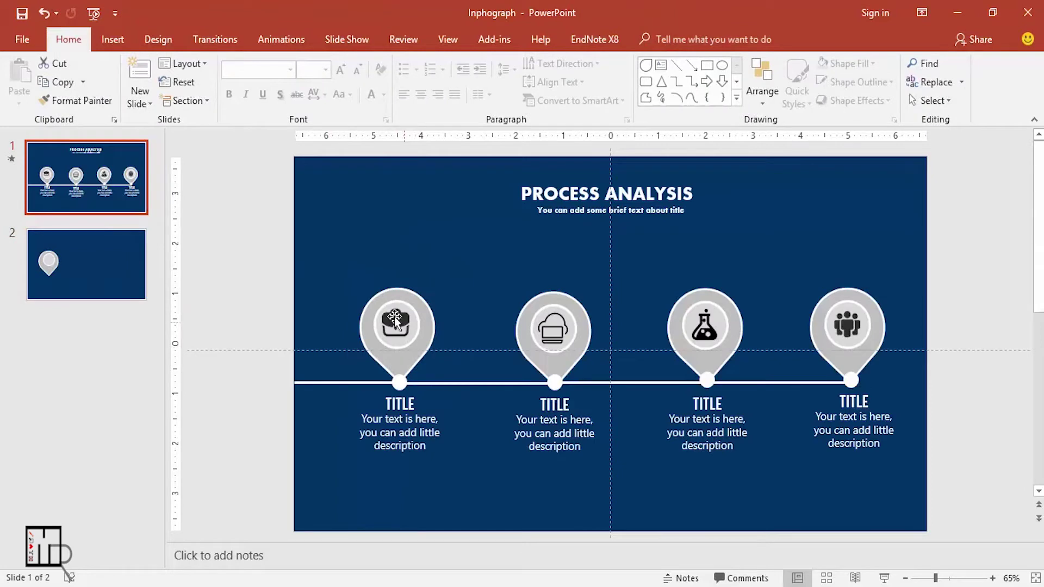
Return to slide 2 and bring up the Icon Archive folder of icon images.
left_click(84, 266)
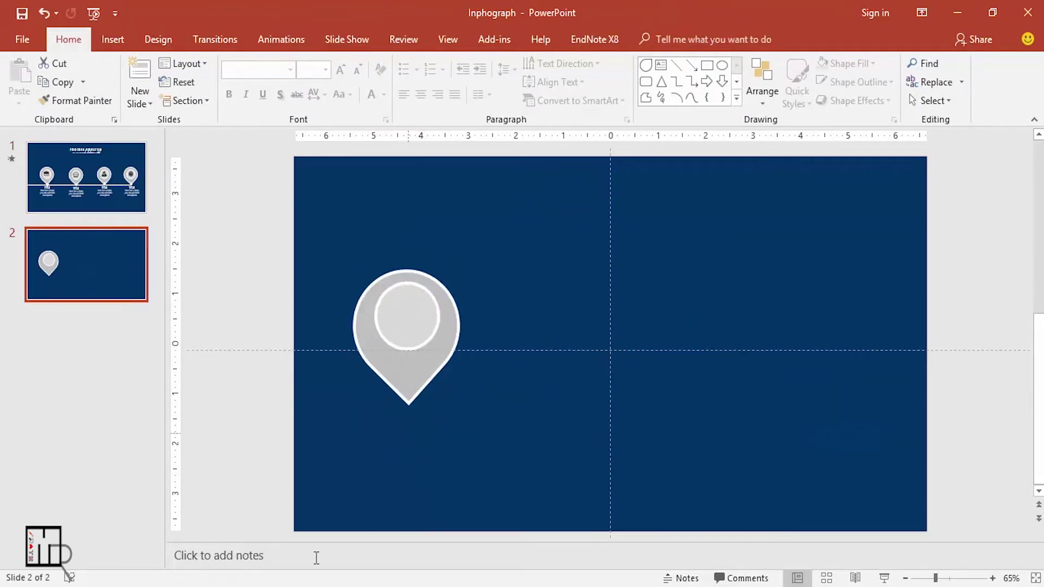
key("alt+Tab")
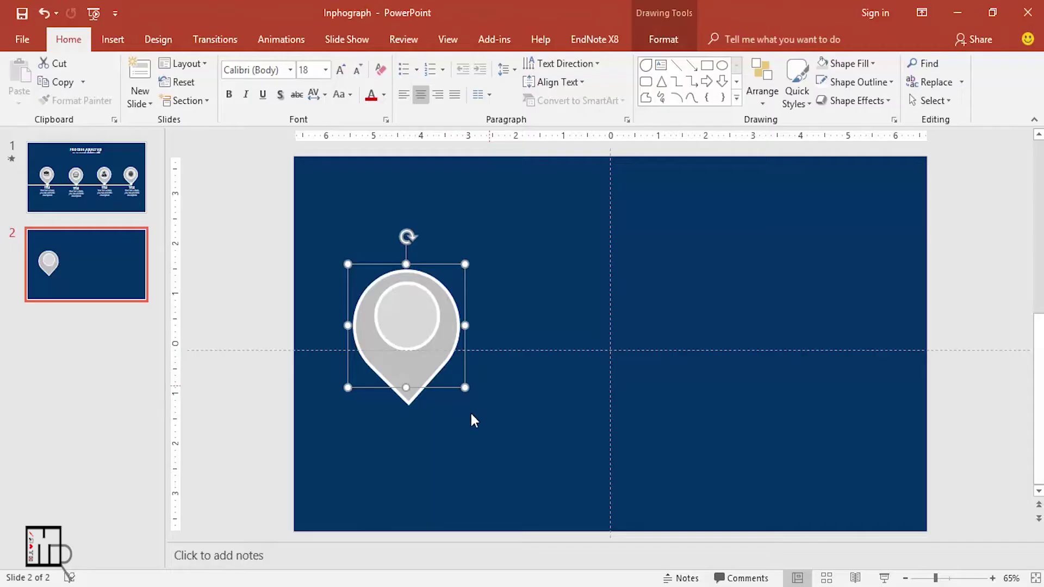
mouse_move(70, 576)
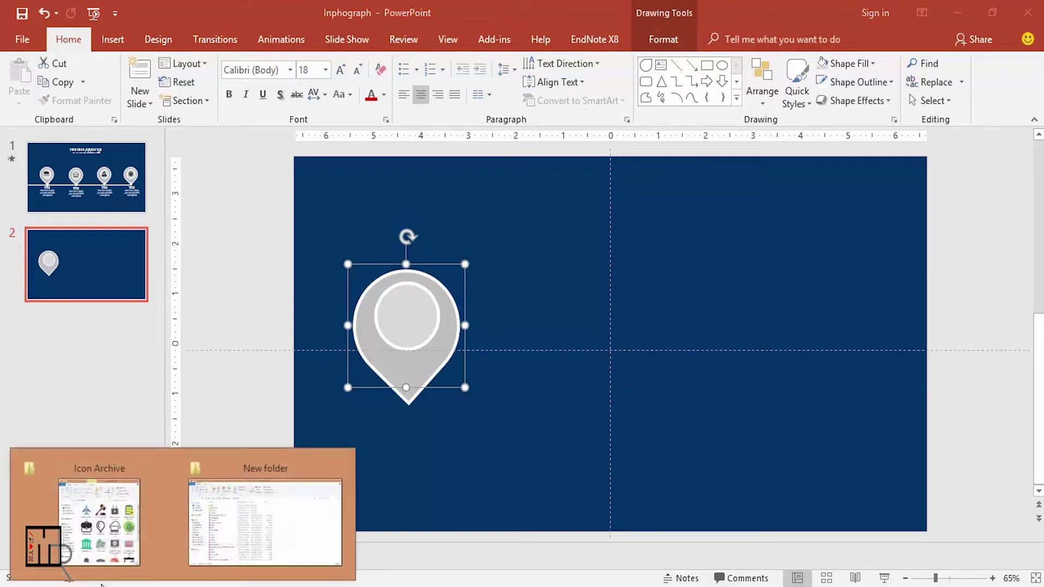
left_click(95, 543)
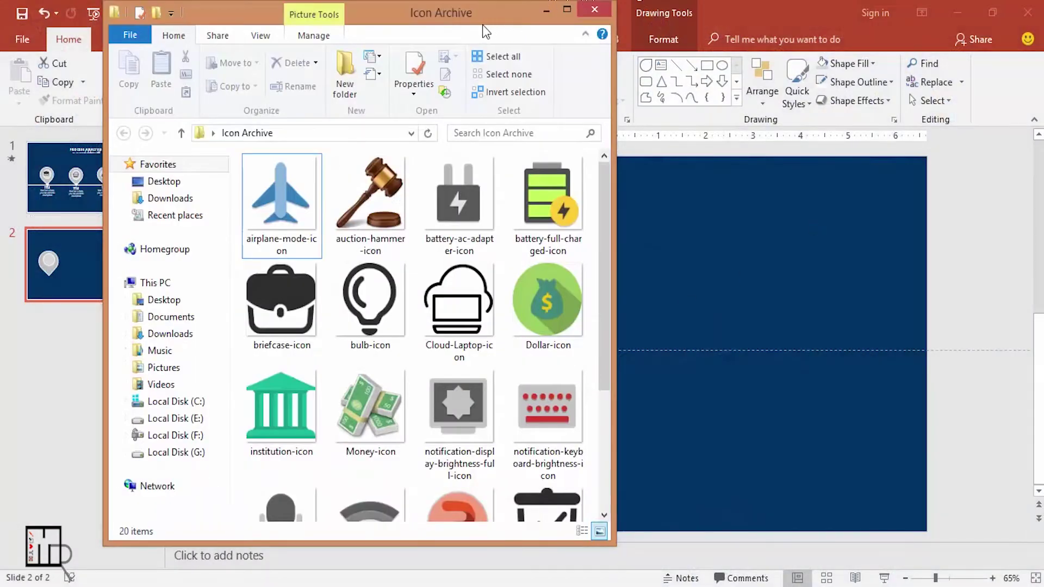
Drag the briefcase icon from Icon Archive into the pin's inner circle, shrunk to 0.87 inches.
left_click_drag(468, 16, 893, 51)
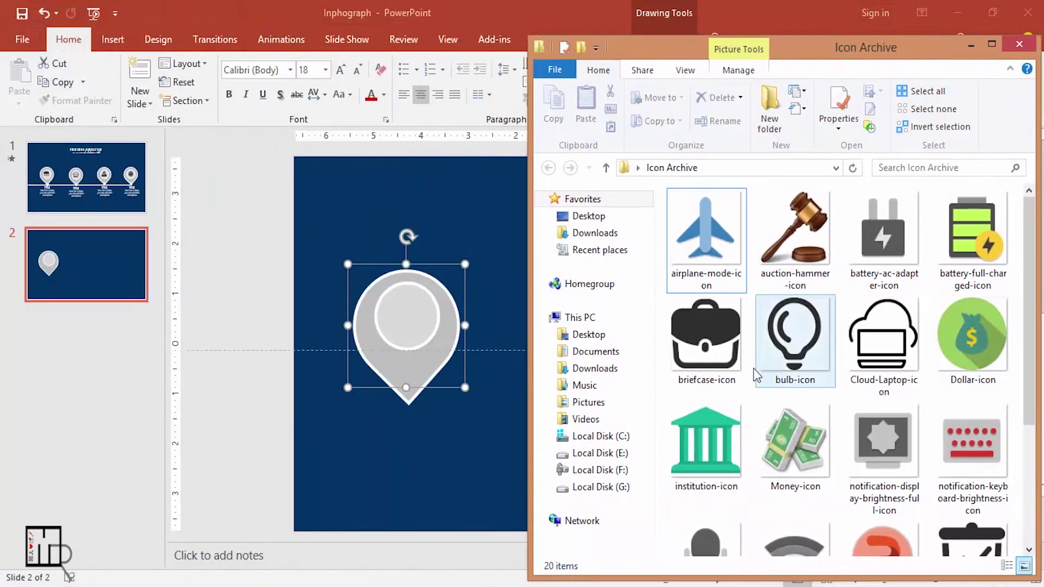
left_click(710, 344)
mouse_move(709, 344)
left_mouse_down()
mouse_move(393, 325)
mouse_move(468, 326)
left_mouse_up()
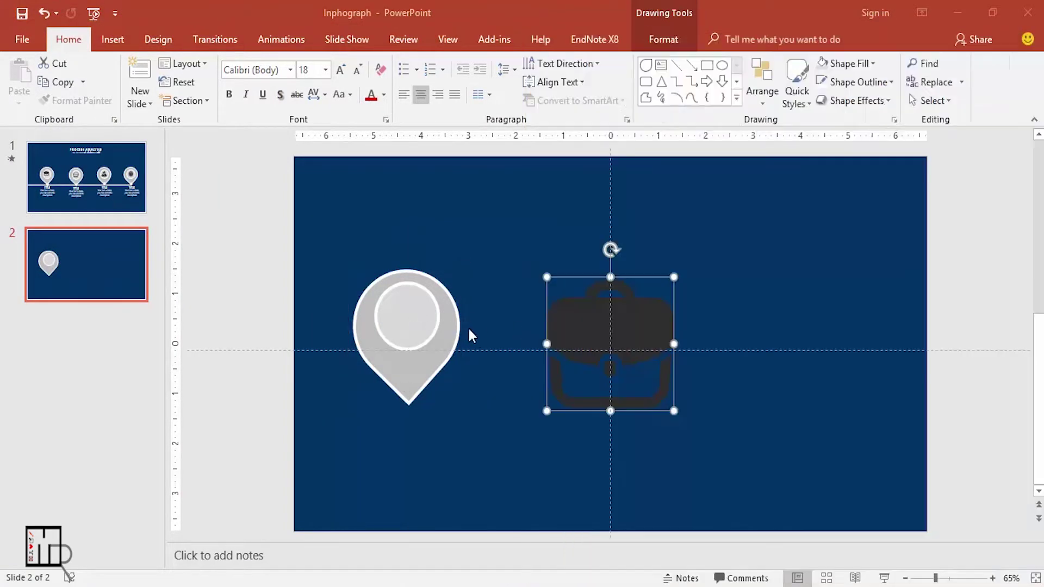
left_click_drag(547, 344, 444, 326)
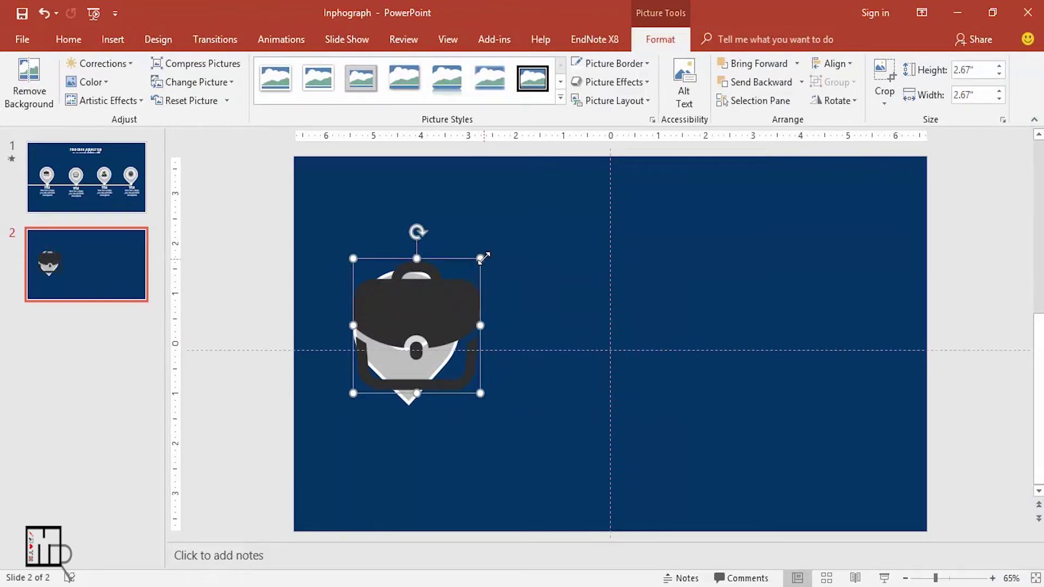
mouse_move(480, 258)
left_mouse_down()
mouse_move(399, 345)
mouse_move(427, 294)
mouse_move(411, 318)
left_mouse_up()
left_click(548, 373)
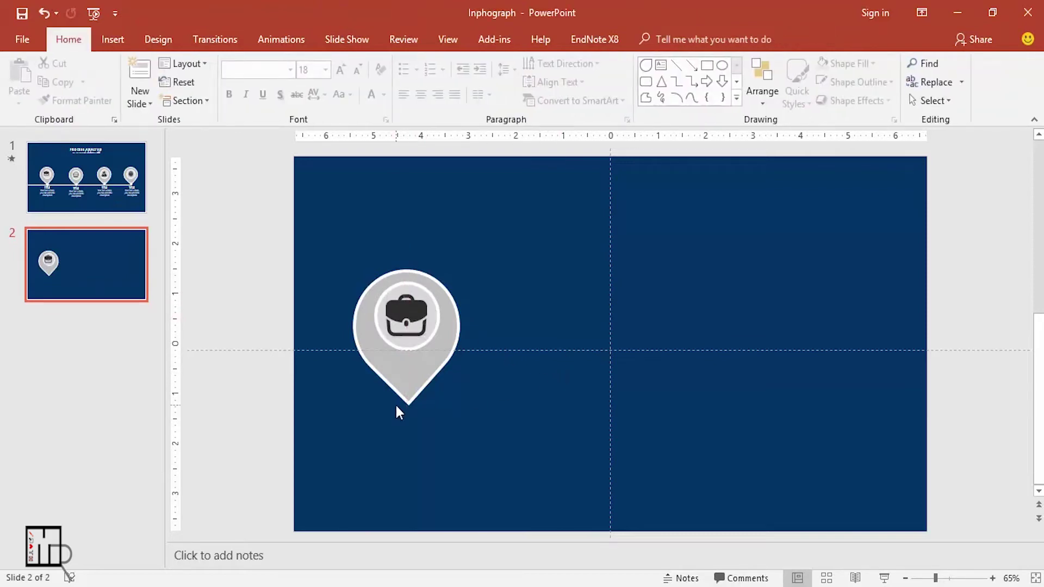
left_click(451, 319)
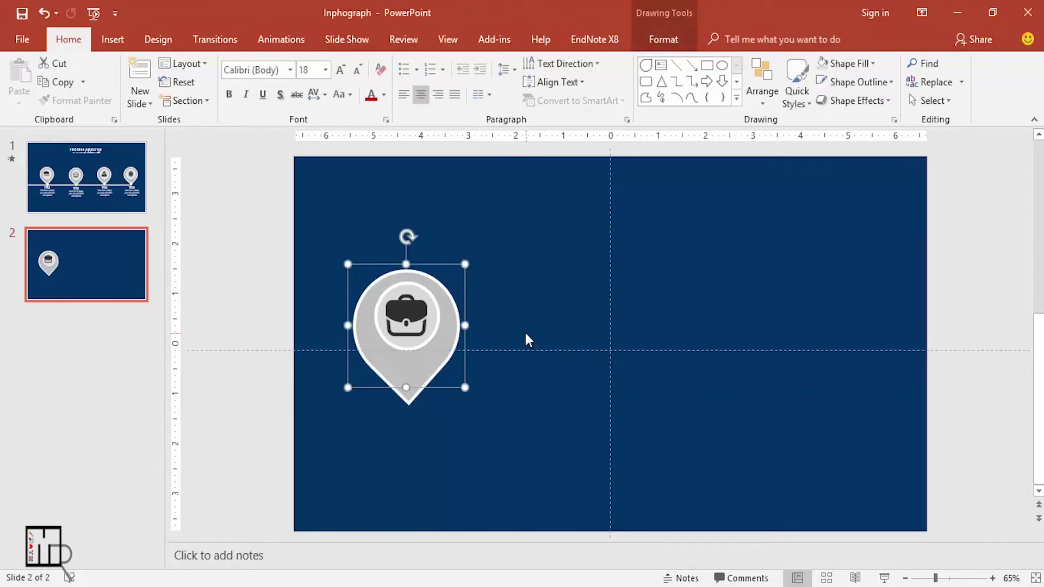
Duplicate the pin beside the first and centre a resized lightbulb icon in its circle.
key("ctrl+d")
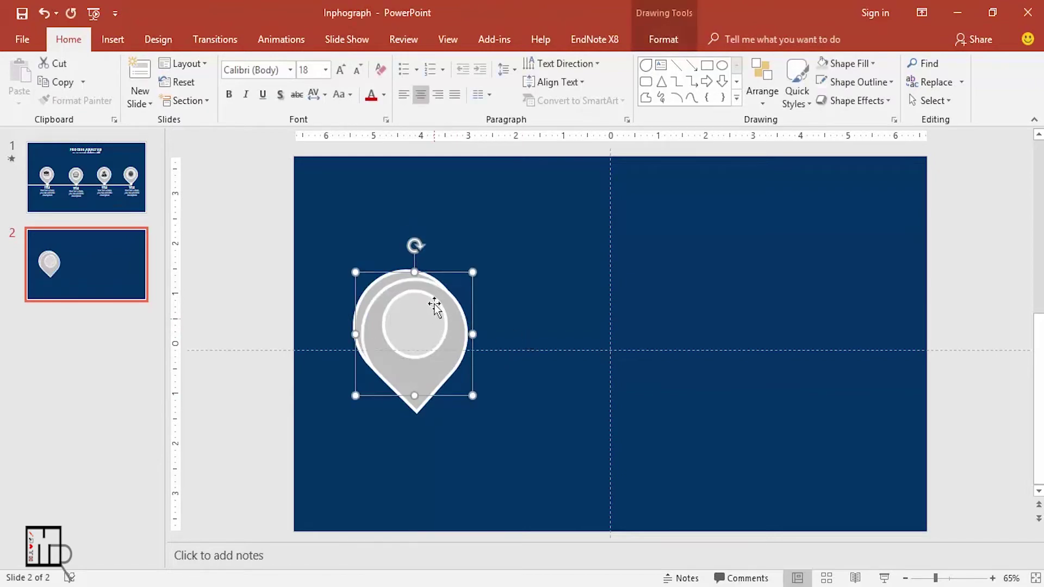
mouse_move(445, 288)
left_mouse_down()
mouse_move(536, 295)
mouse_move(562, 283)
left_mouse_up()
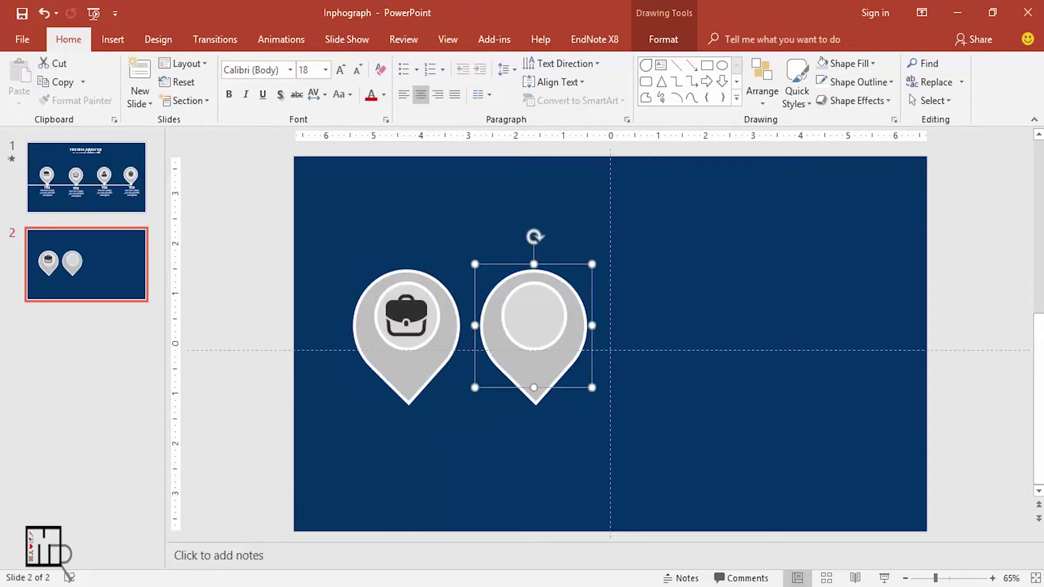
mouse_move(70, 576)
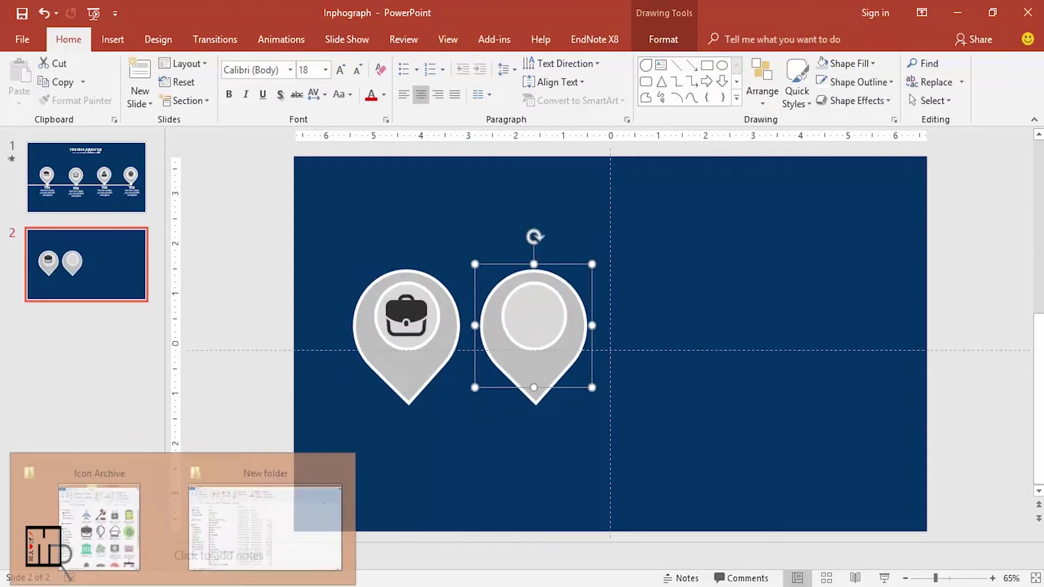
left_click(109, 519)
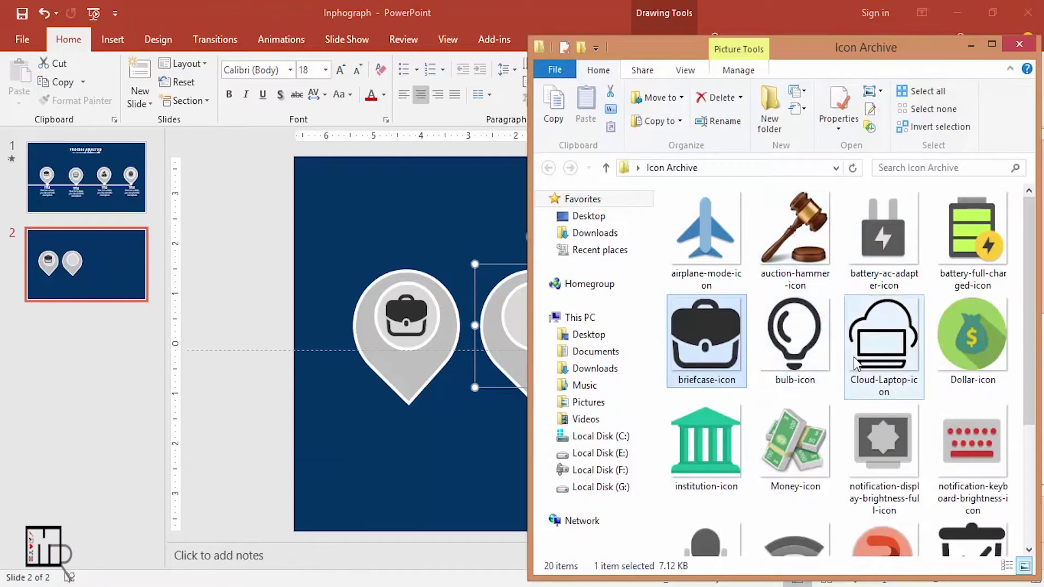
mouse_move(795, 337)
left_mouse_down()
mouse_move(488, 334)
mouse_move(489, 355)
left_mouse_up()
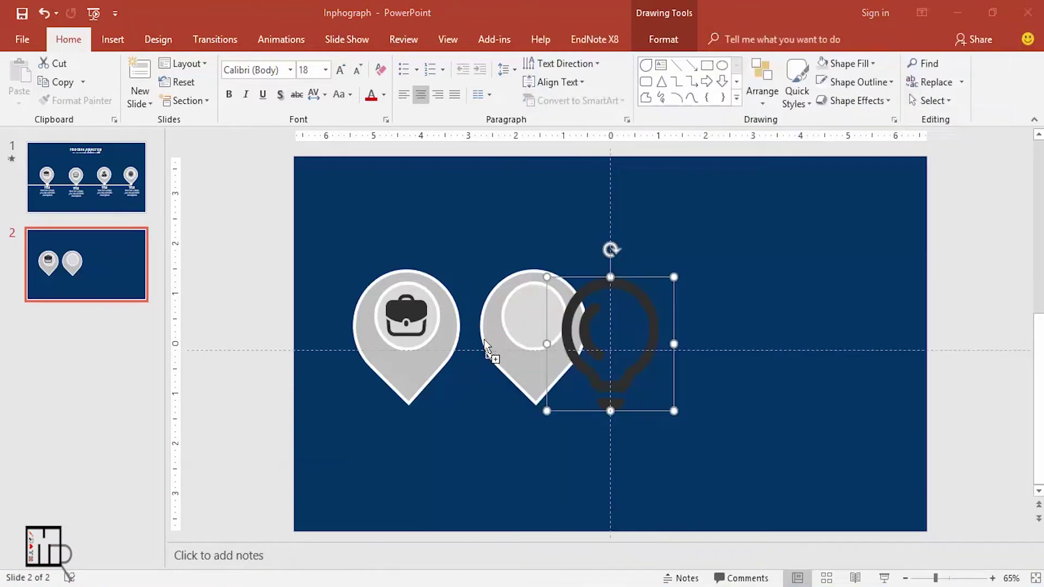
left_click_drag(632, 340, 563, 334)
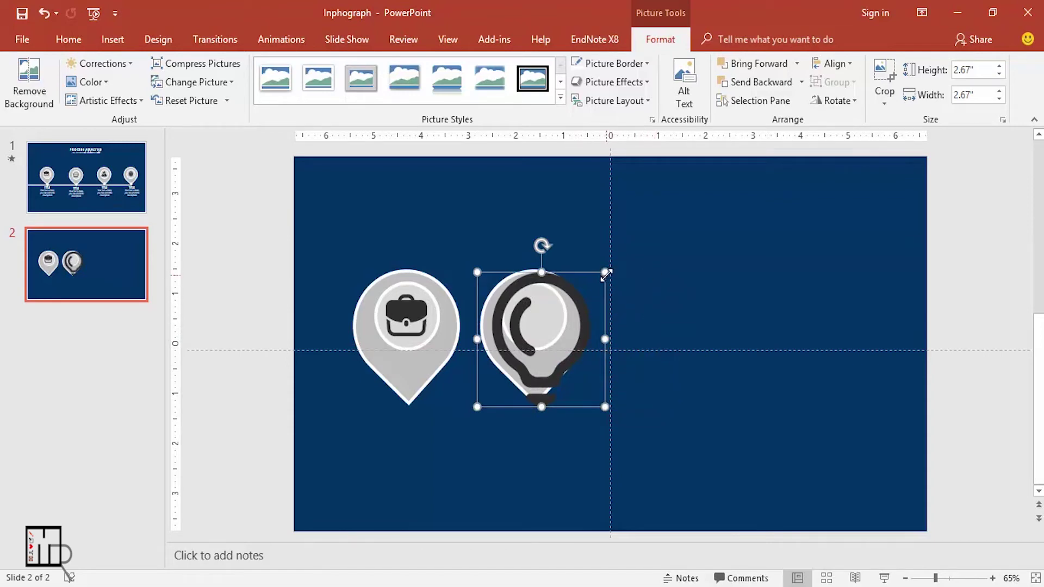
left_click_drag(604, 273, 530, 356)
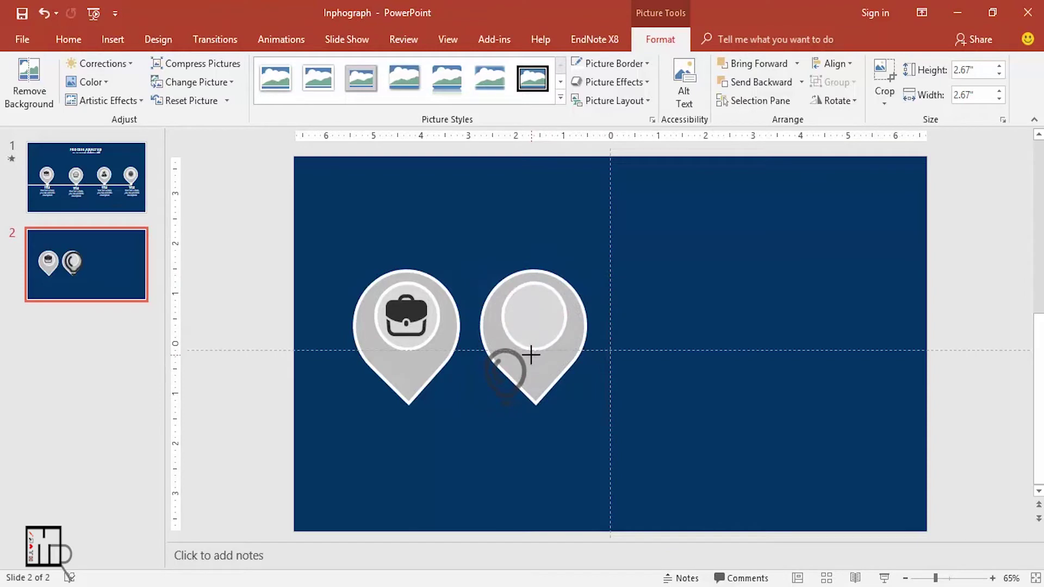
mouse_move(513, 373)
left_mouse_down()
mouse_move(554, 294)
mouse_move(546, 312)
left_mouse_up()
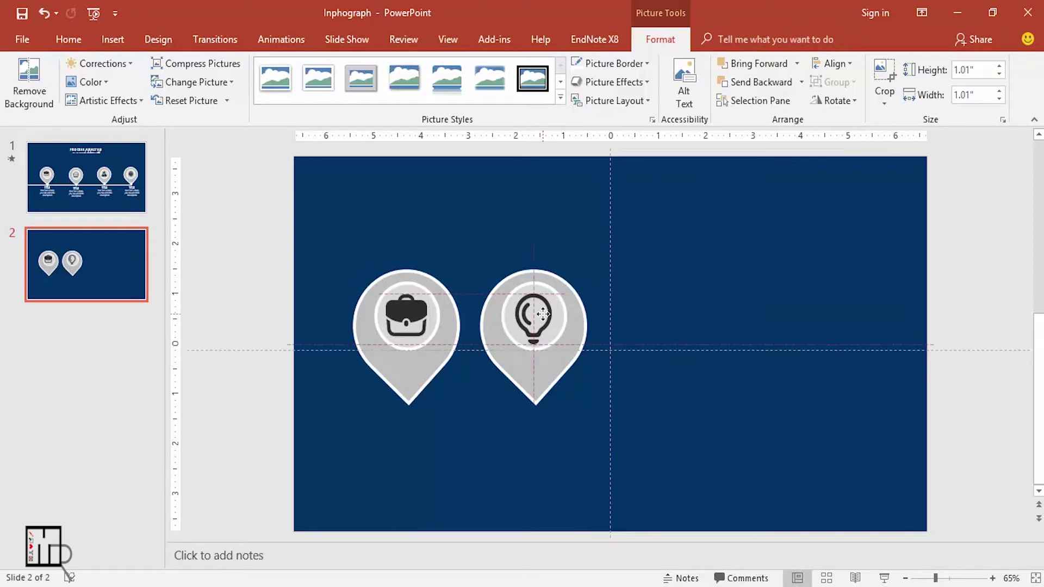
left_click_drag(544, 314, 547, 308)
Make a third, empty pin copy to the right of the lightbulb pin.
left_click(607, 319)
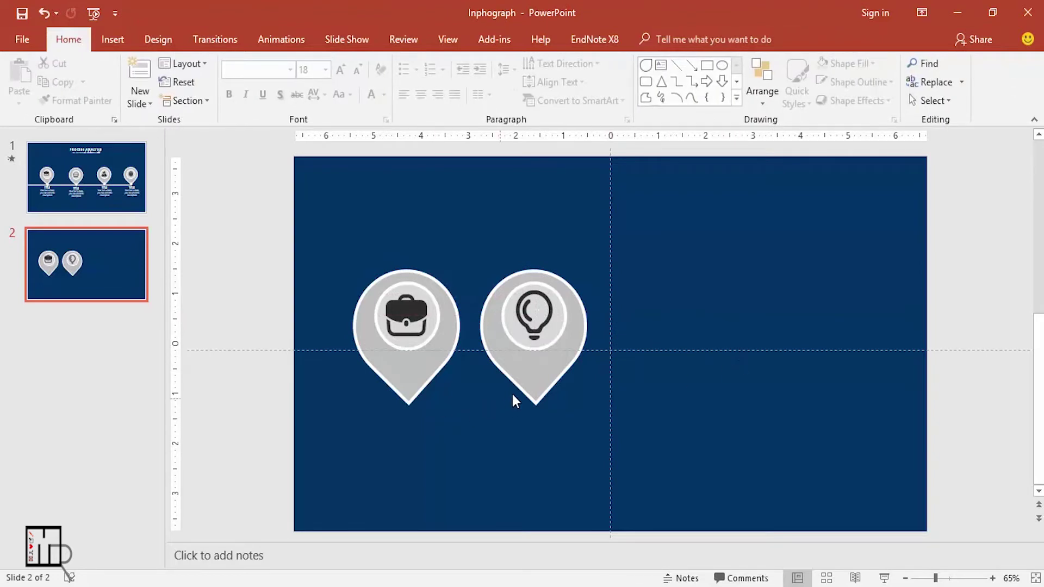
left_click(584, 330)
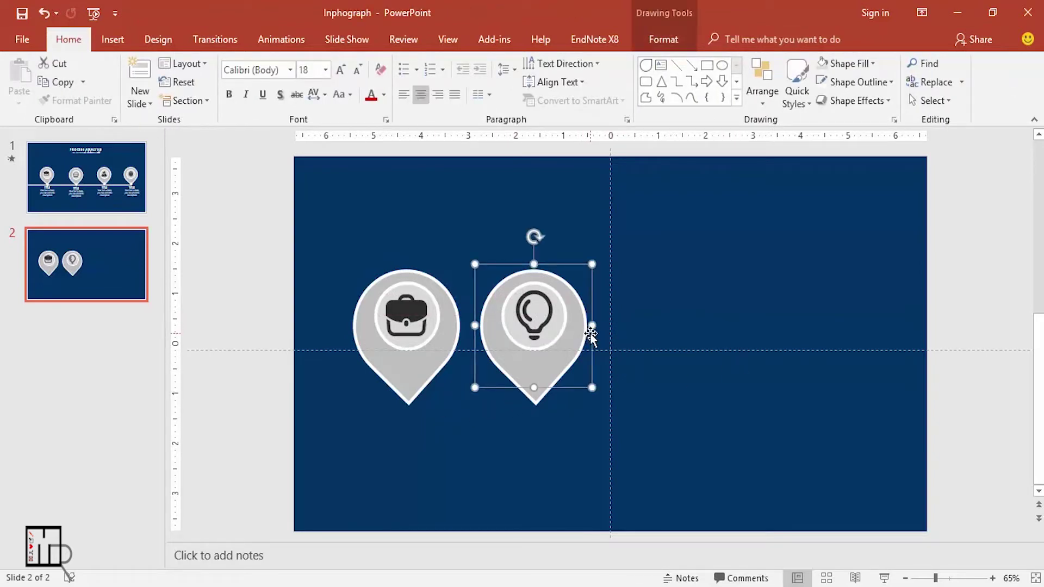
left_click_drag(591, 334, 703, 327)
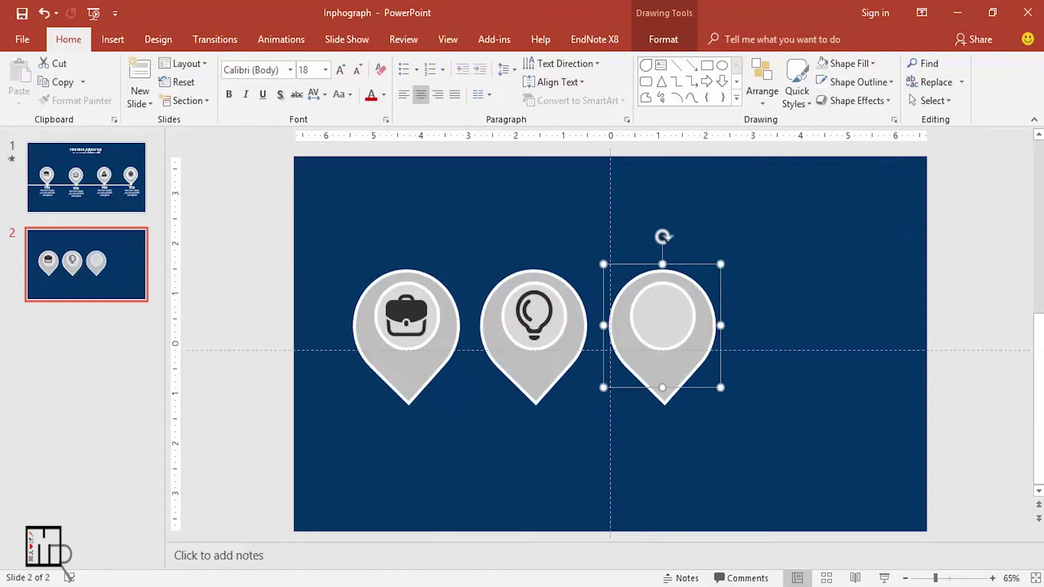
mouse_move(68, 577)
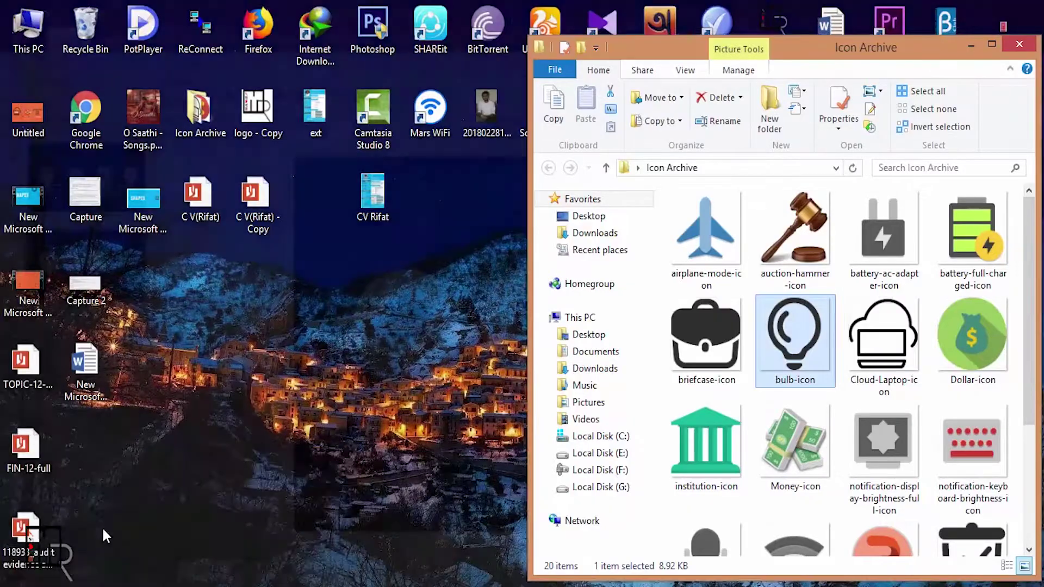
Place the Cloud-Laptop-icon image into the third pin, resized and centred.
left_click(103, 526)
left_click_drag(885, 344, 476, 402)
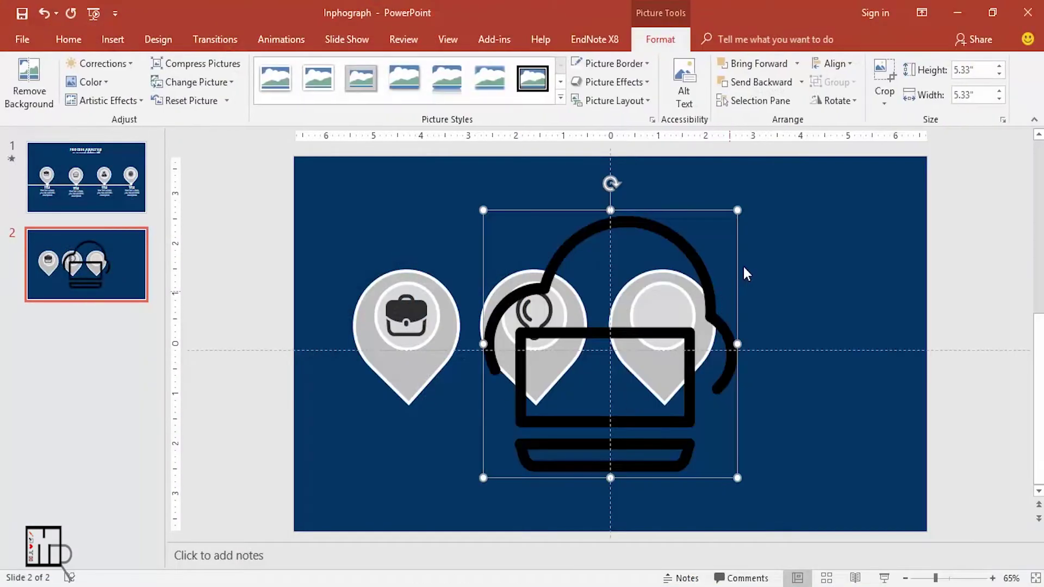
left_click_drag(738, 210, 673, 315)
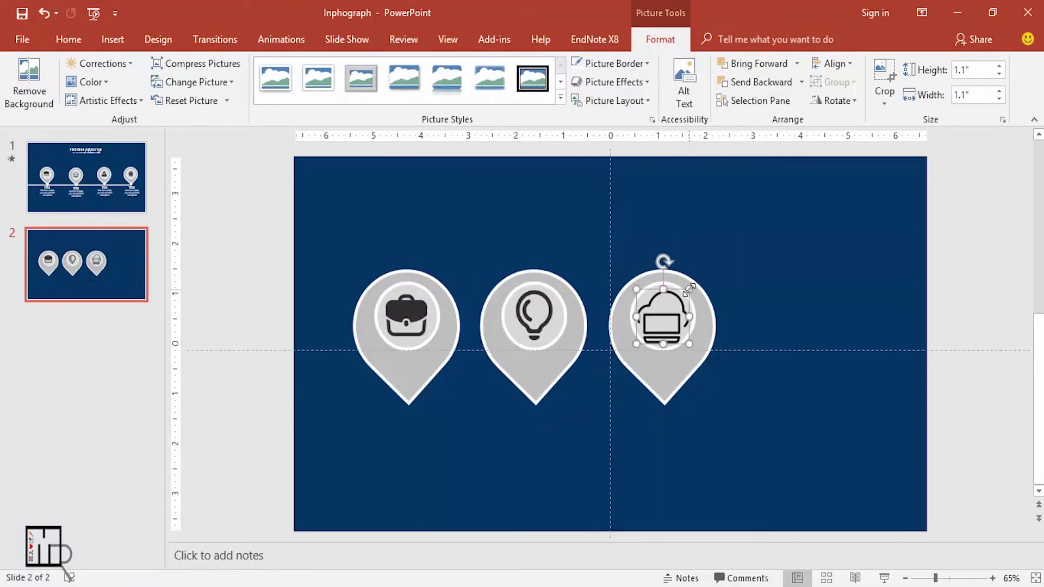
left_click_drag(631, 291, 663, 318)
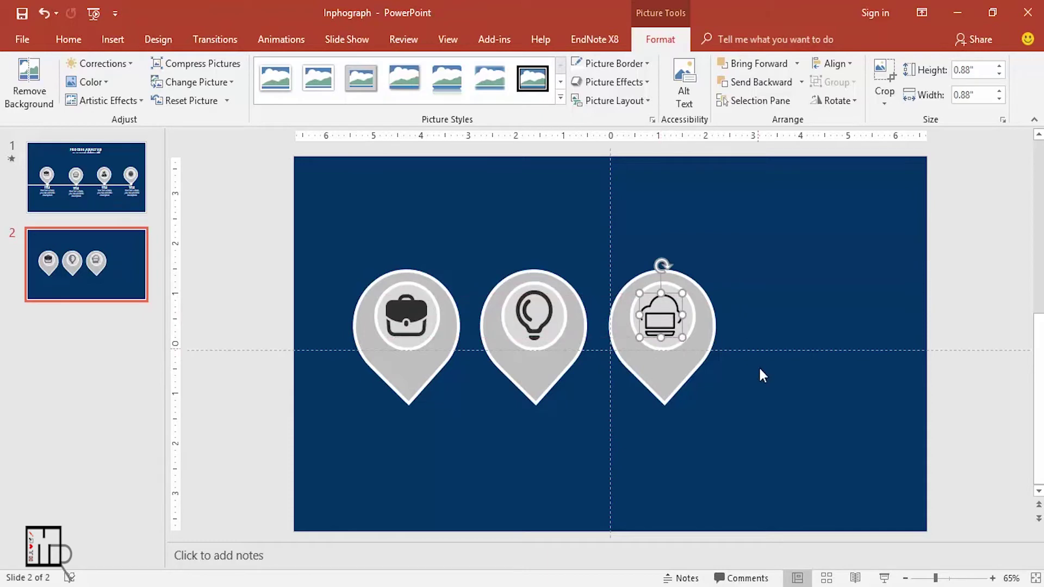
Copy a fourth pin and fit the presentation icon into it at 0.88 inches.
left_click(625, 342)
left_click_drag(673, 375, 805, 376)
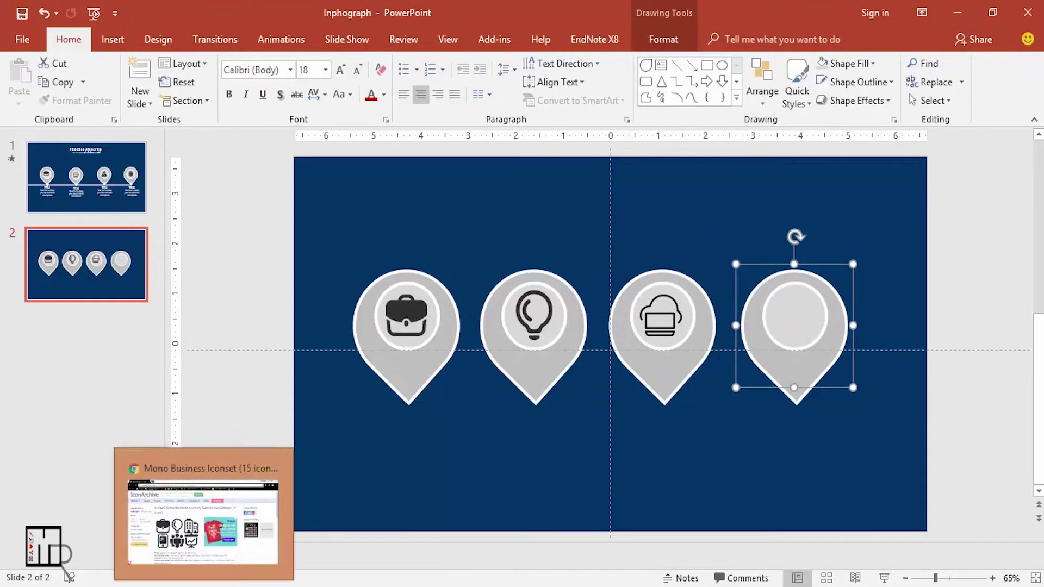
left_click(93, 506)
left_click_drag(972, 375, 806, 333)
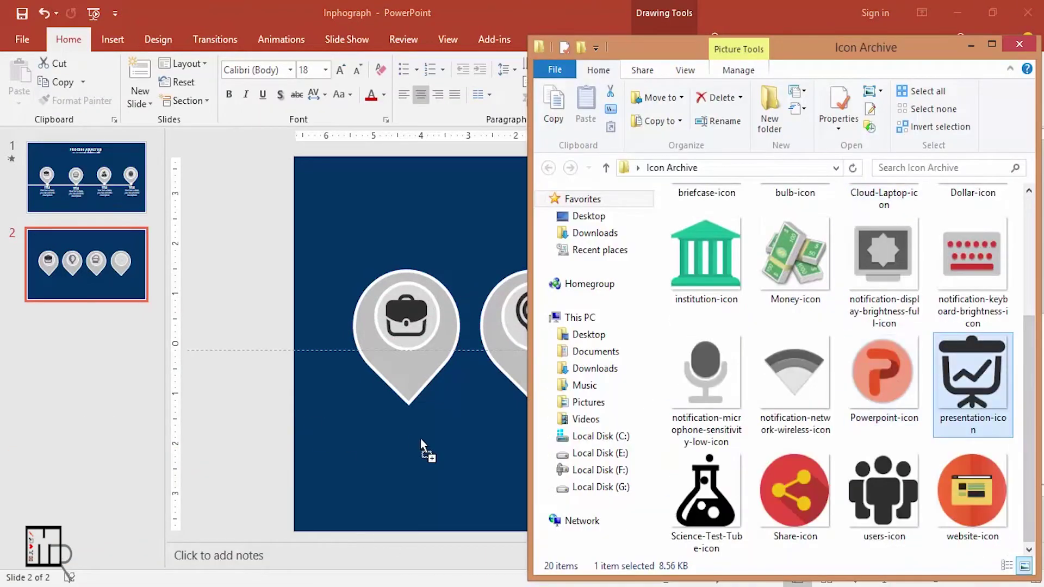
mouse_move(869, 270)
left_mouse_down()
mouse_move(770, 367)
mouse_move(818, 294)
left_mouse_up()
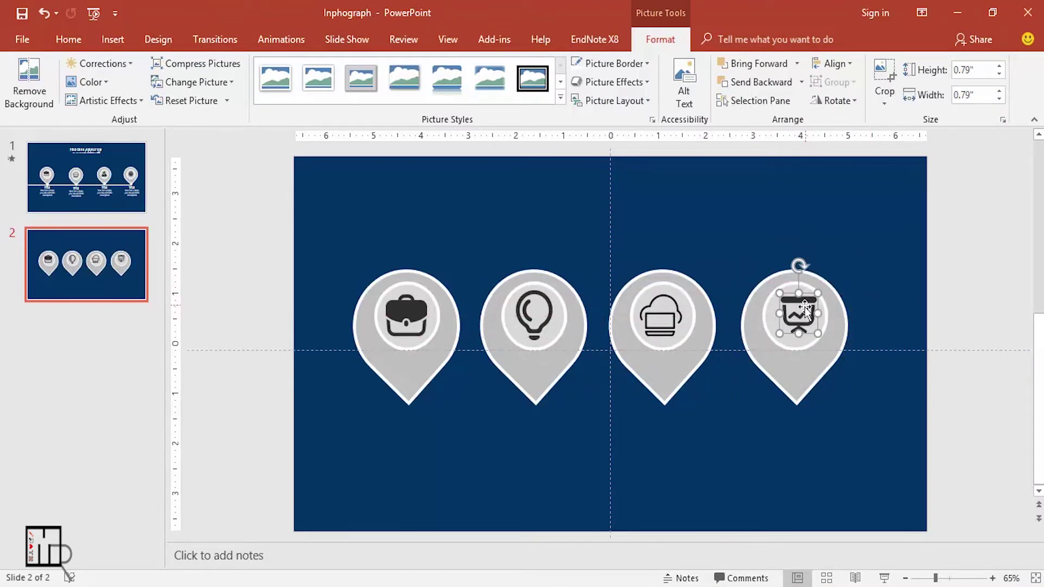
left_click_drag(649, 319, 653, 318)
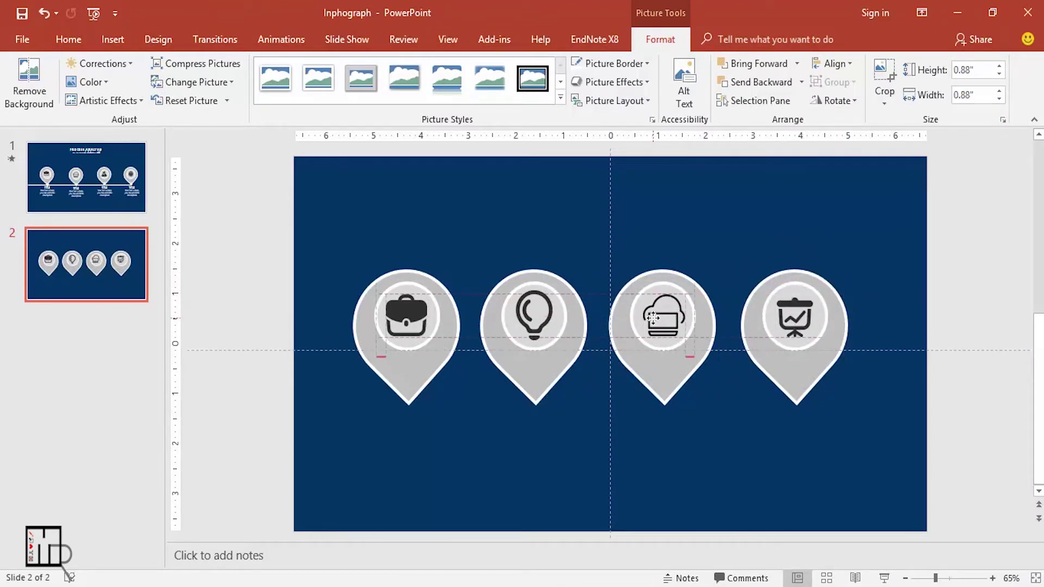
left_click(431, 326)
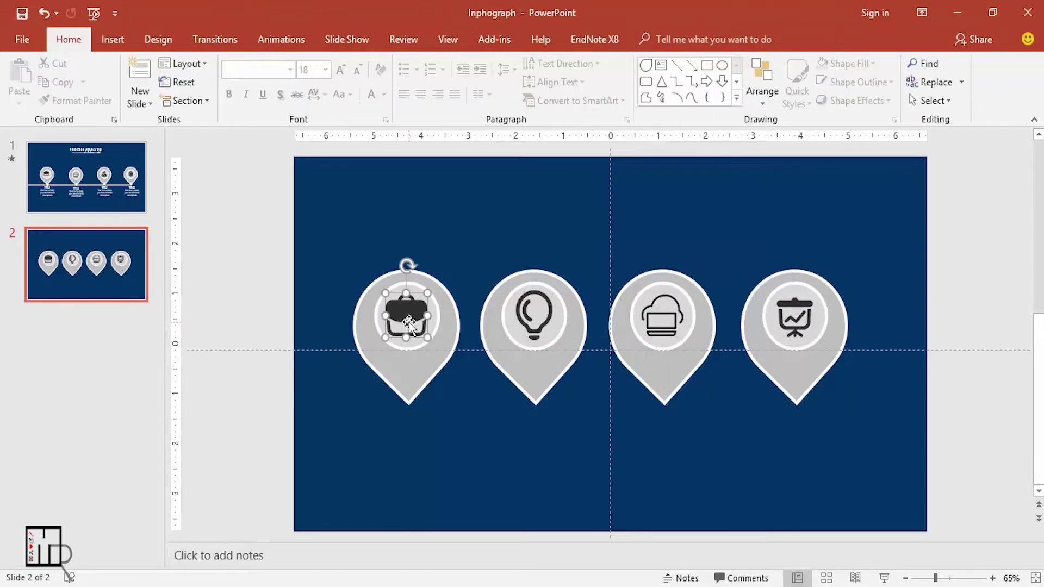
Group the briefcase icon with the first pin and the lightbulb icon with the second.
left_click(409, 325)
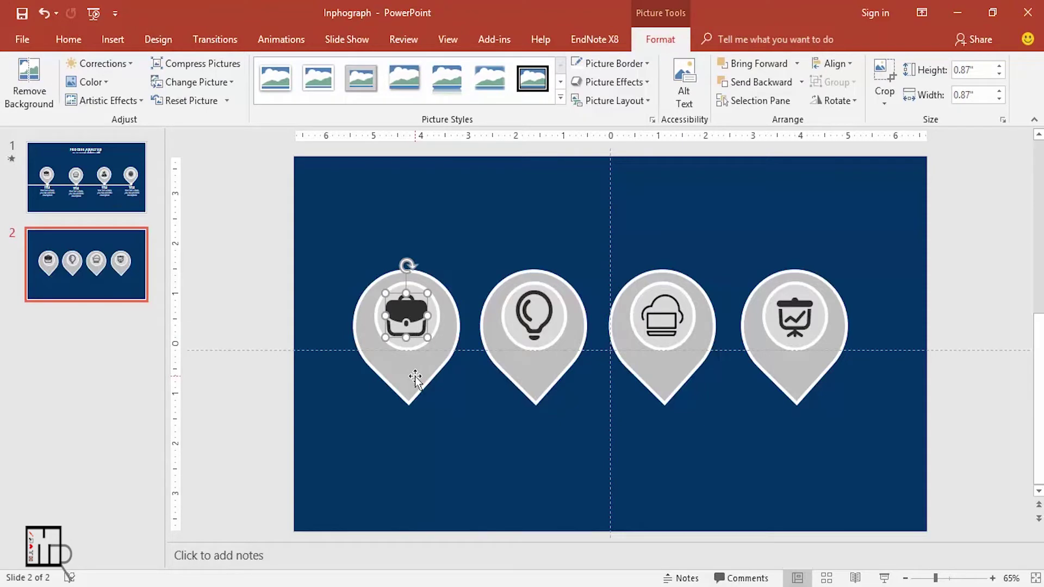
left_click(416, 361, "shift")
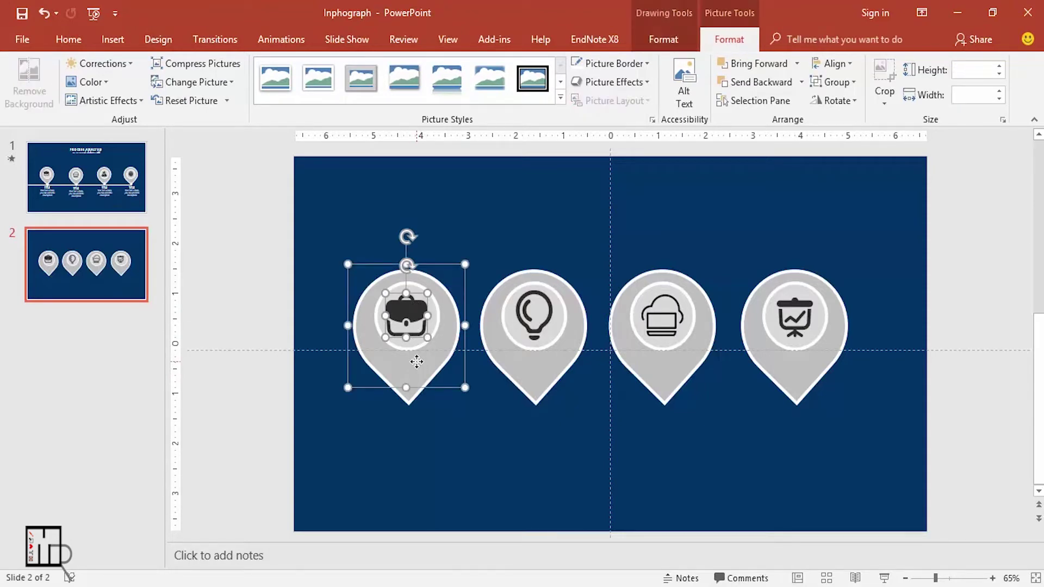
key("ctrl+g")
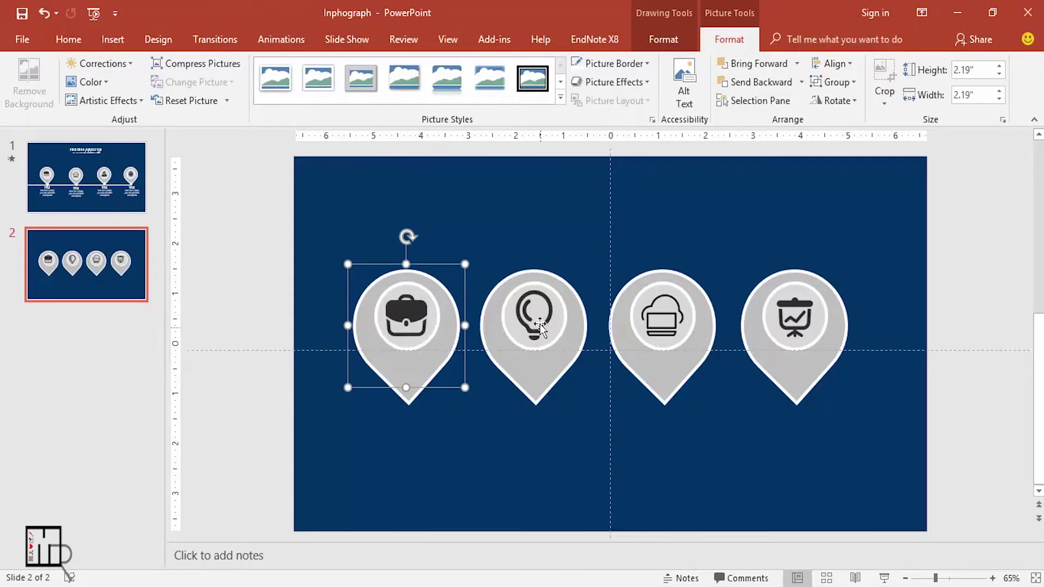
left_click(540, 313)
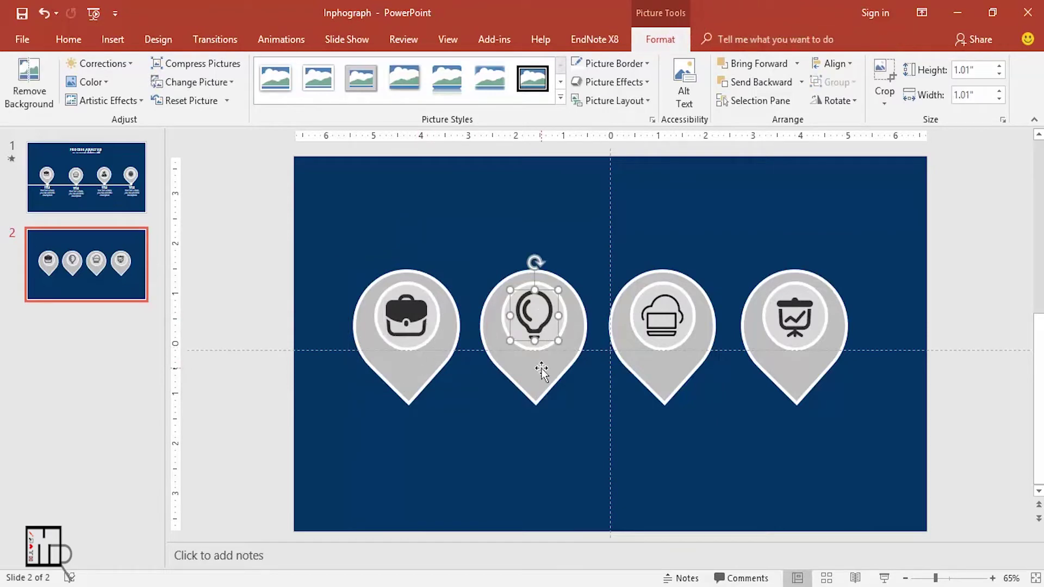
left_click(541, 368, "shift")
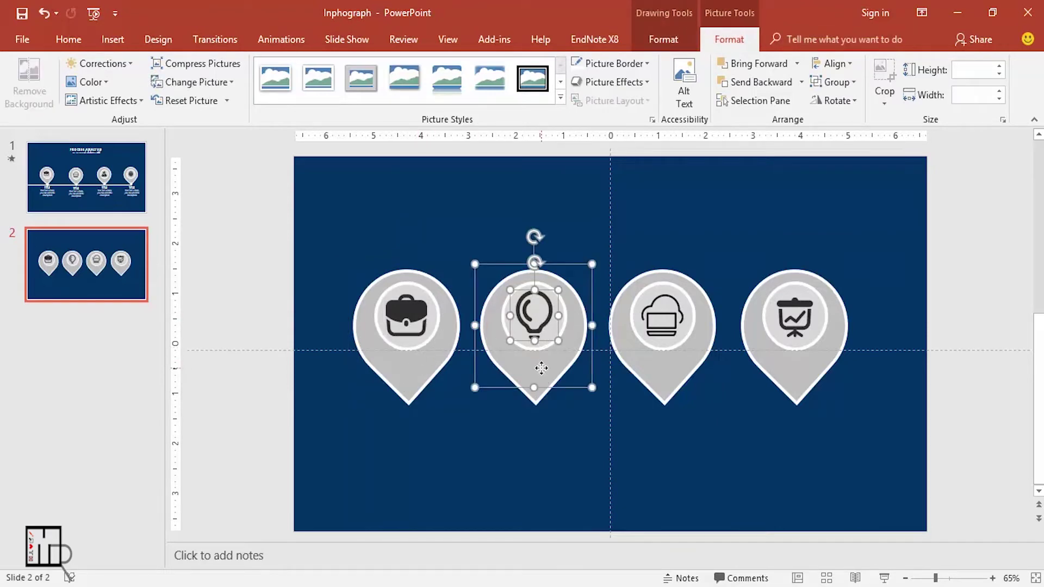
key("ctrl+g")
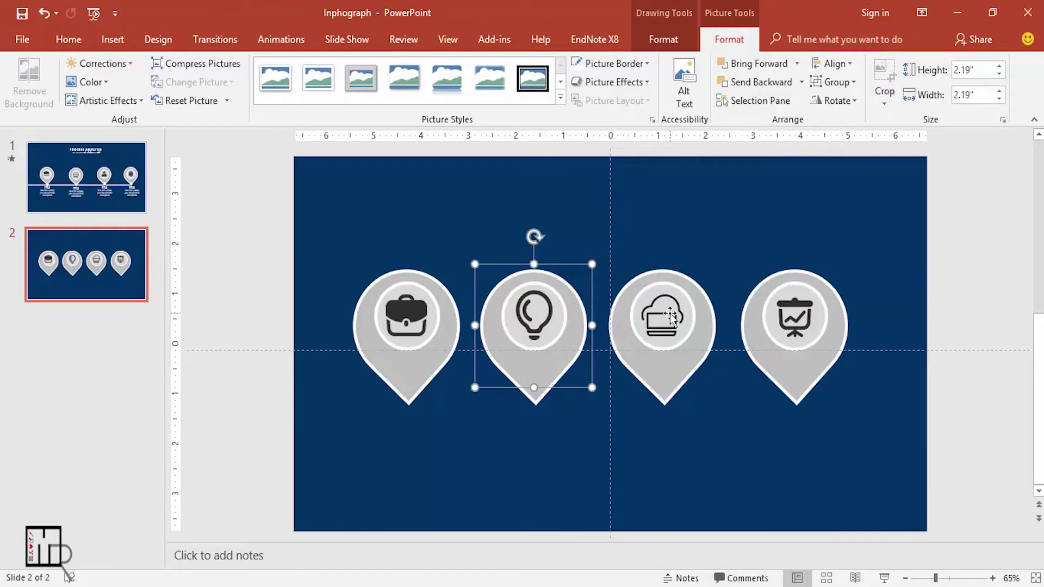
Group the cloud-laptop icon with the third pin and the presentation icon with the fourth.
left_click(670, 321)
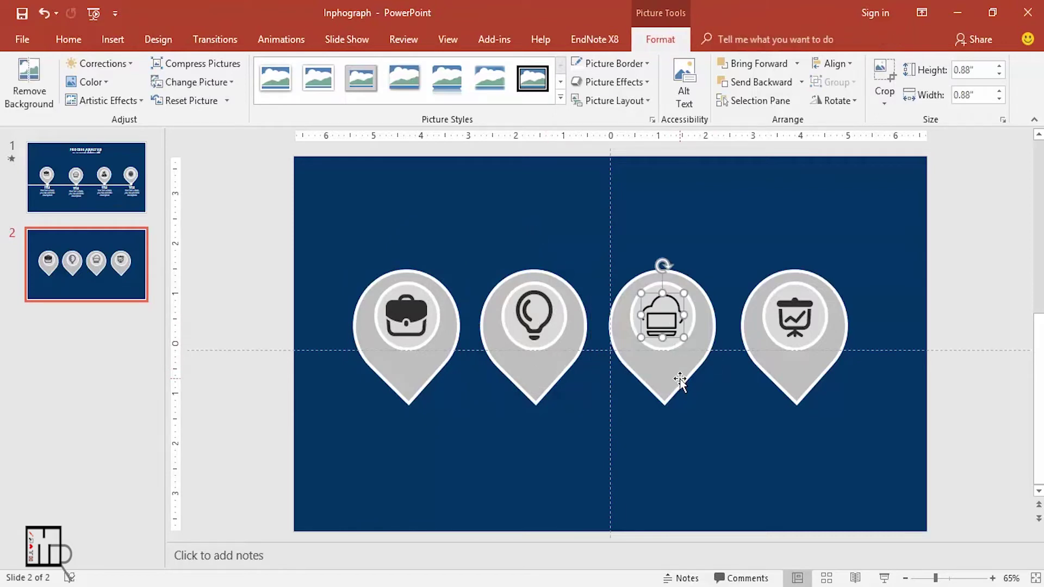
left_click(675, 368, "shift")
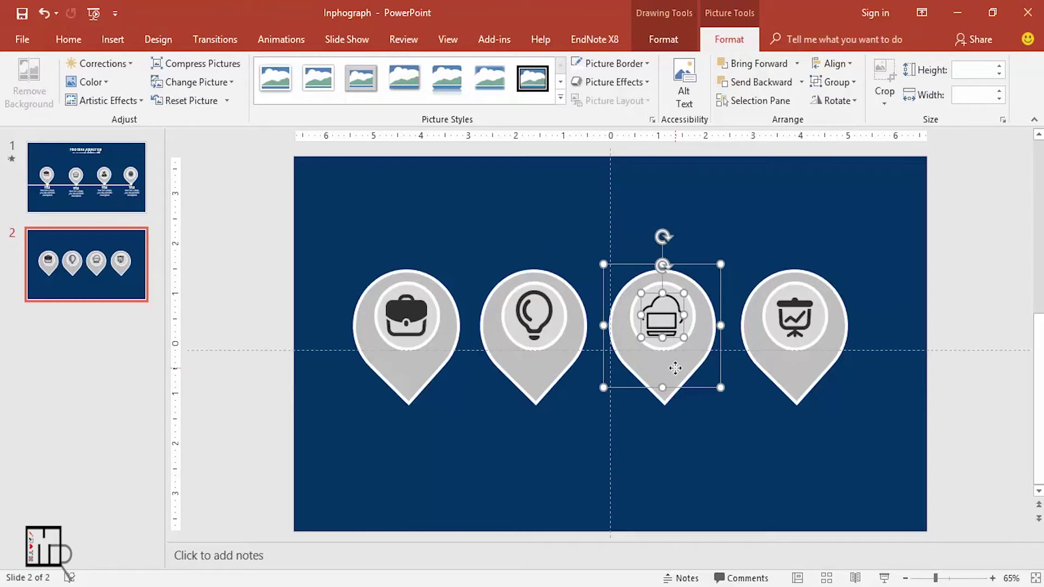
key("ctrl+g")
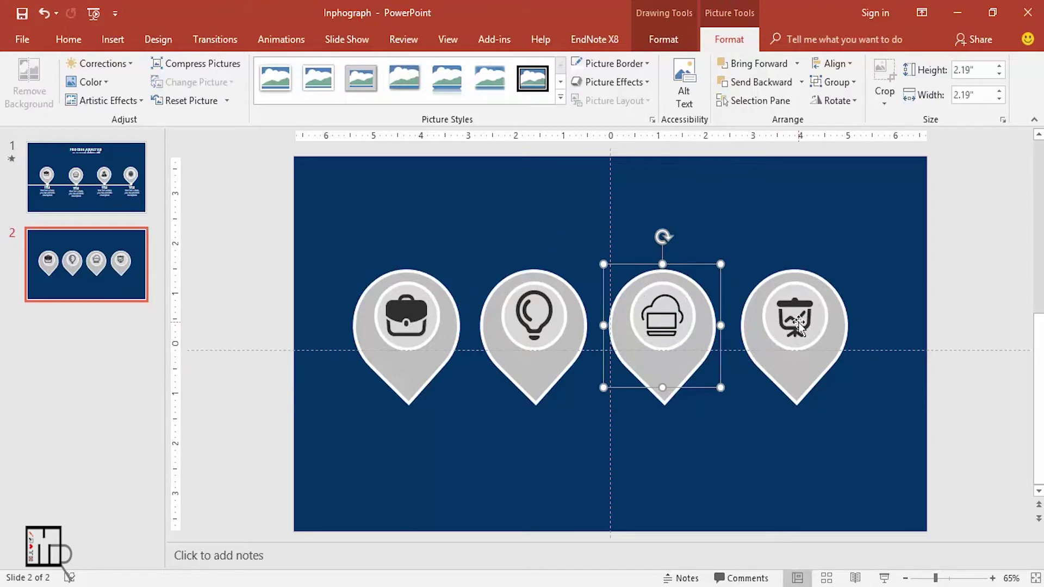
left_click(798, 325)
left_click(792, 370, "shift")
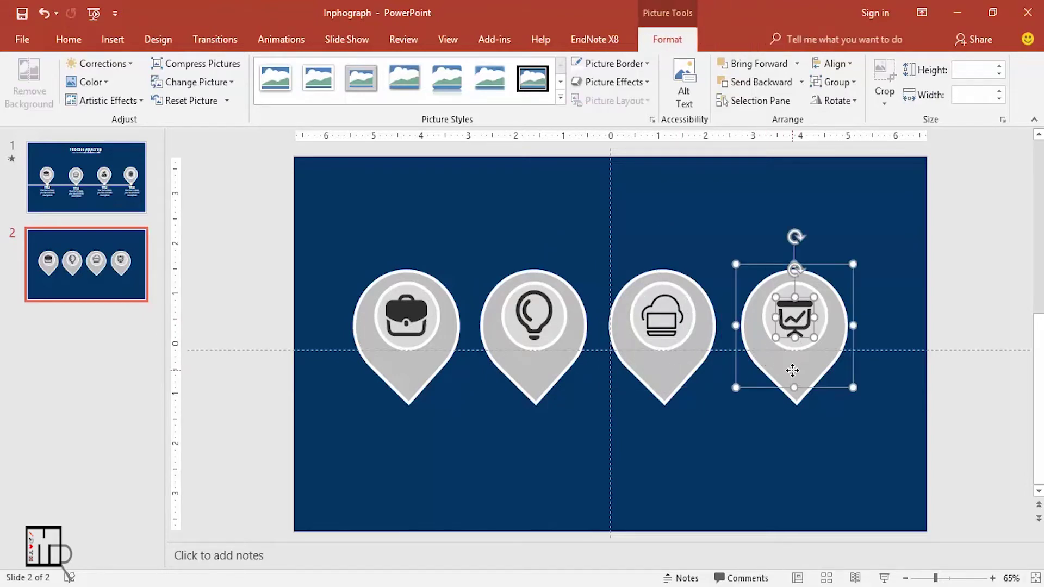
key("ctrl+g")
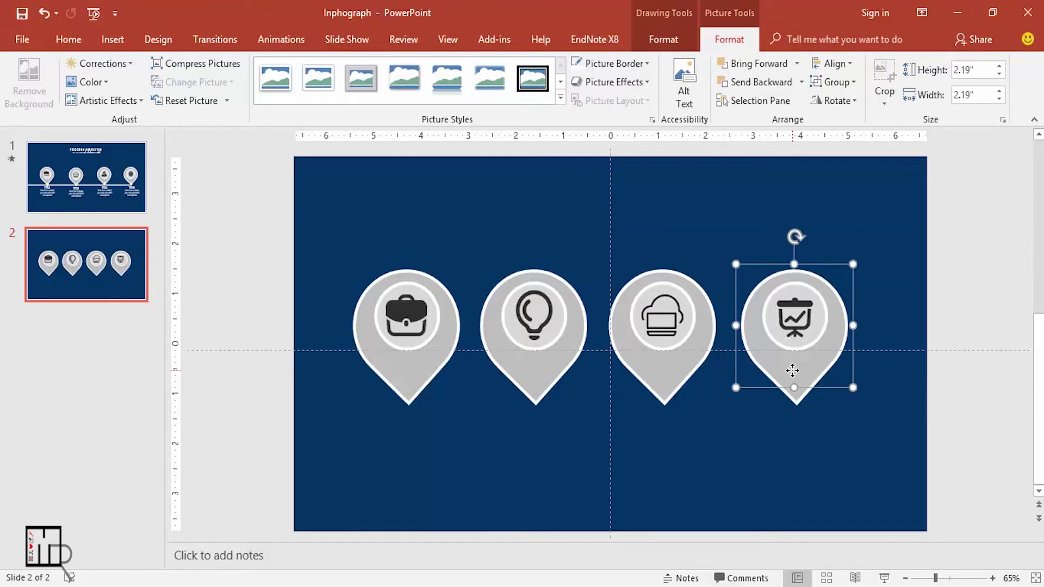
left_click(686, 426)
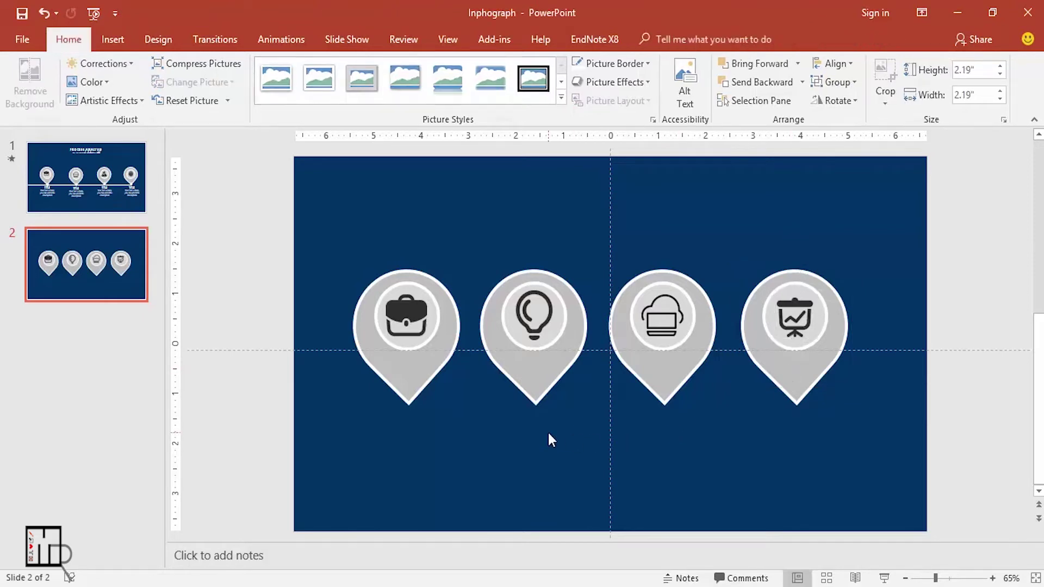
Shrink each of the four icon pins to 1.46 inches.
left_click(416, 389)
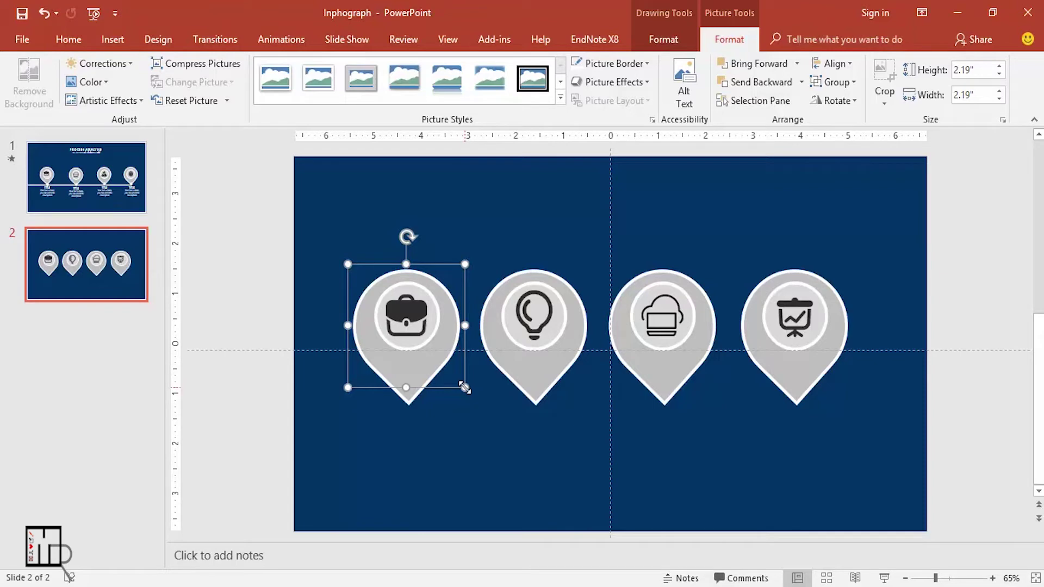
left_click_drag(464, 388, 377, 345)
left_click(557, 376)
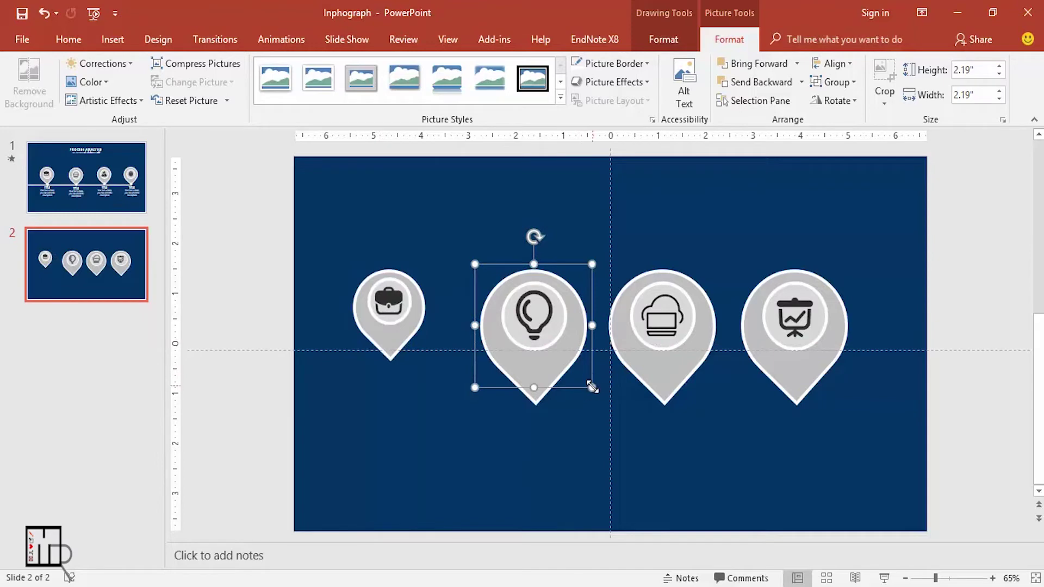
left_click_drag(592, 387, 511, 345)
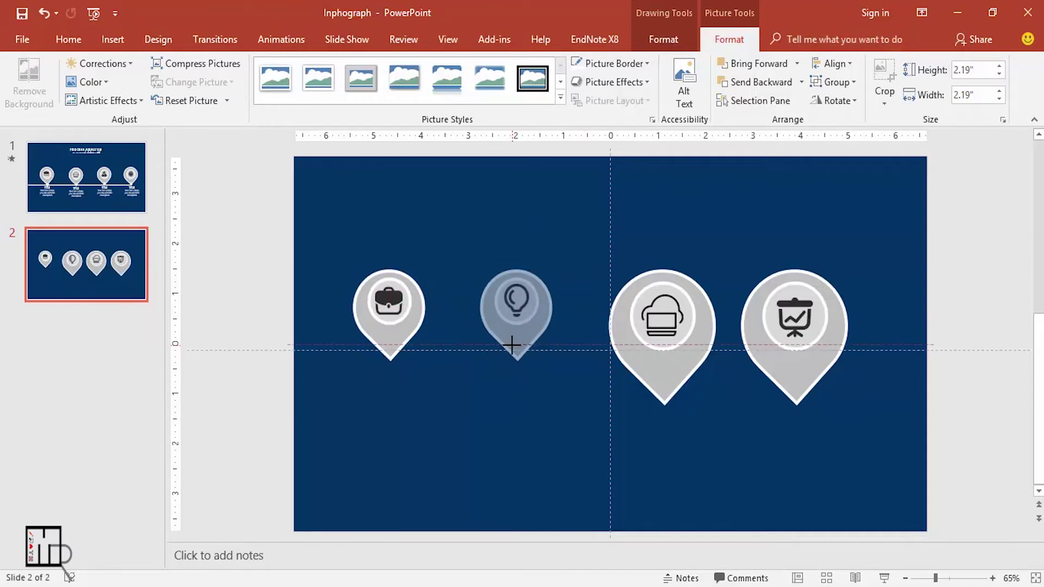
left_click(677, 381)
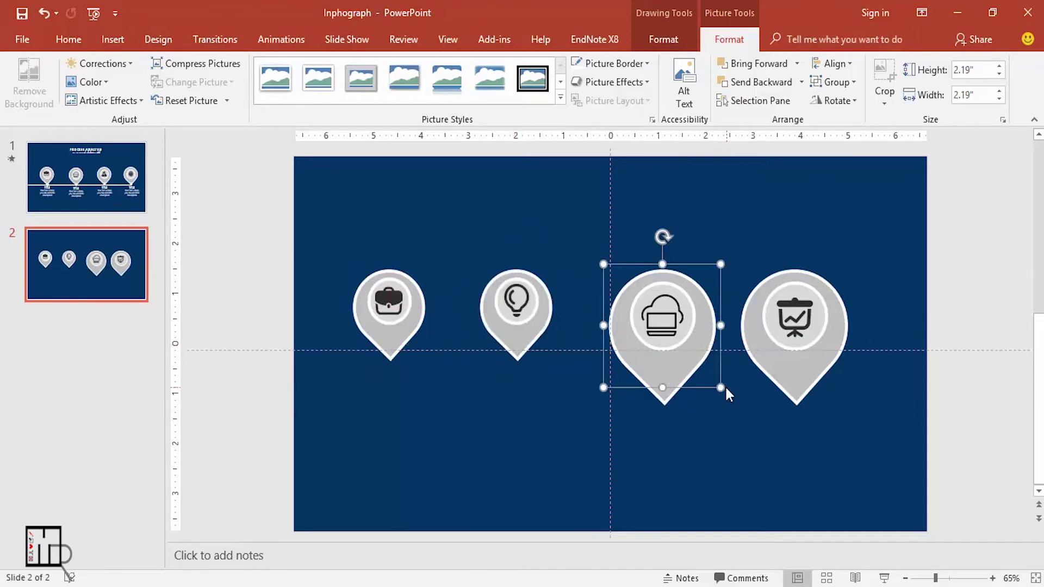
mouse_move(720, 388)
left_mouse_down()
mouse_move(619, 344)
mouse_move(652, 353)
left_mouse_up()
left_click(796, 384)
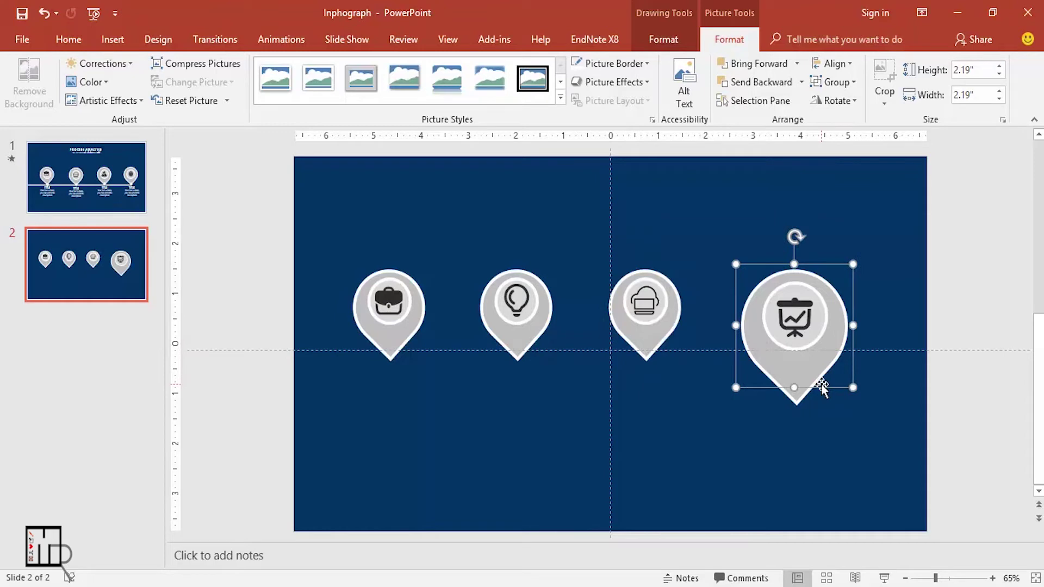
left_click_drag(853, 388, 789, 352)
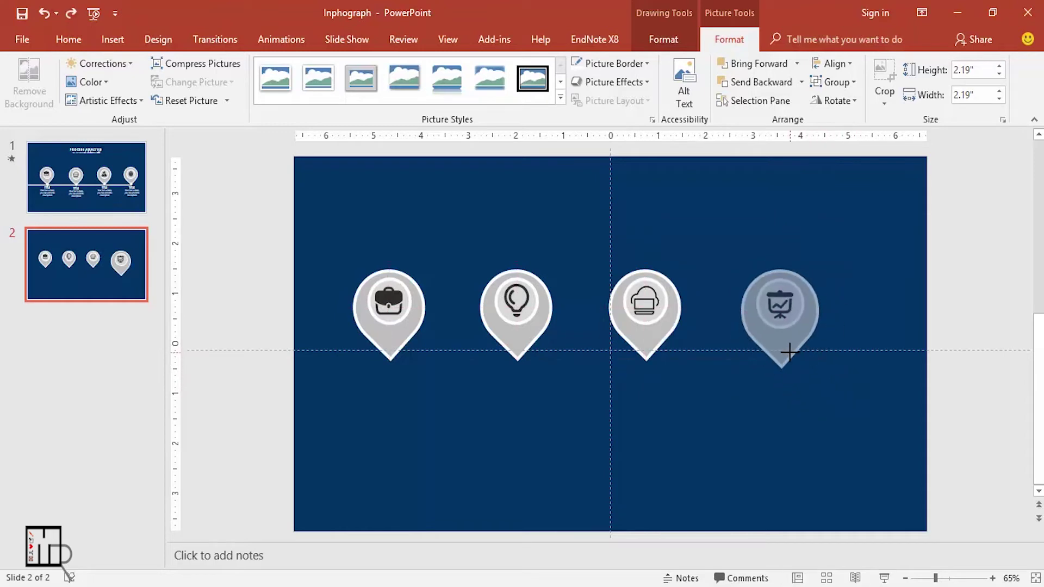
left_click_drag(786, 349, 783, 346)
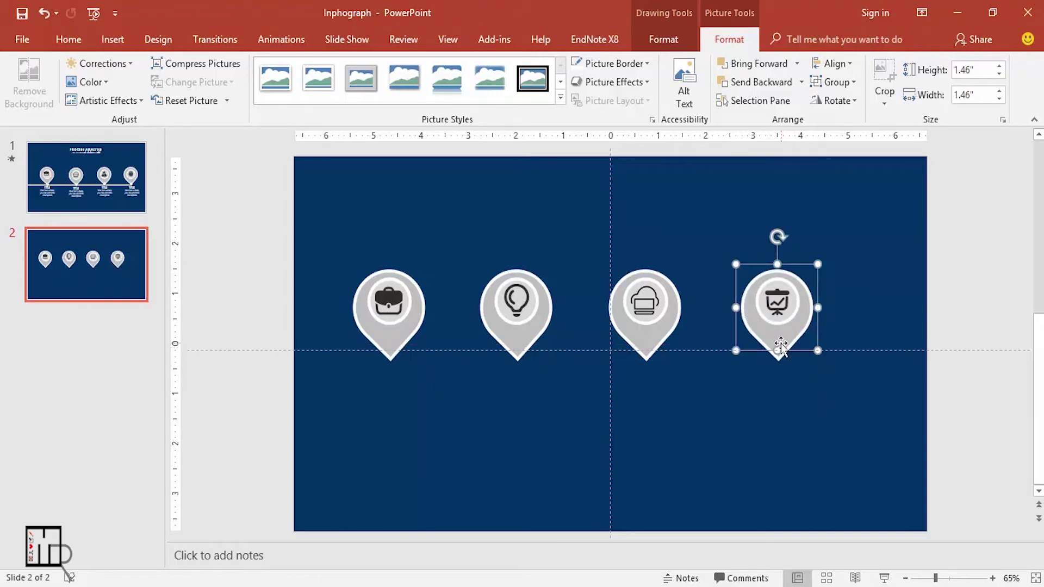
Slide the four pins along the guide so they're spaced evenly across the slide.
left_click_drag(783, 340, 815, 341)
left_click_drag(657, 333, 696, 333)
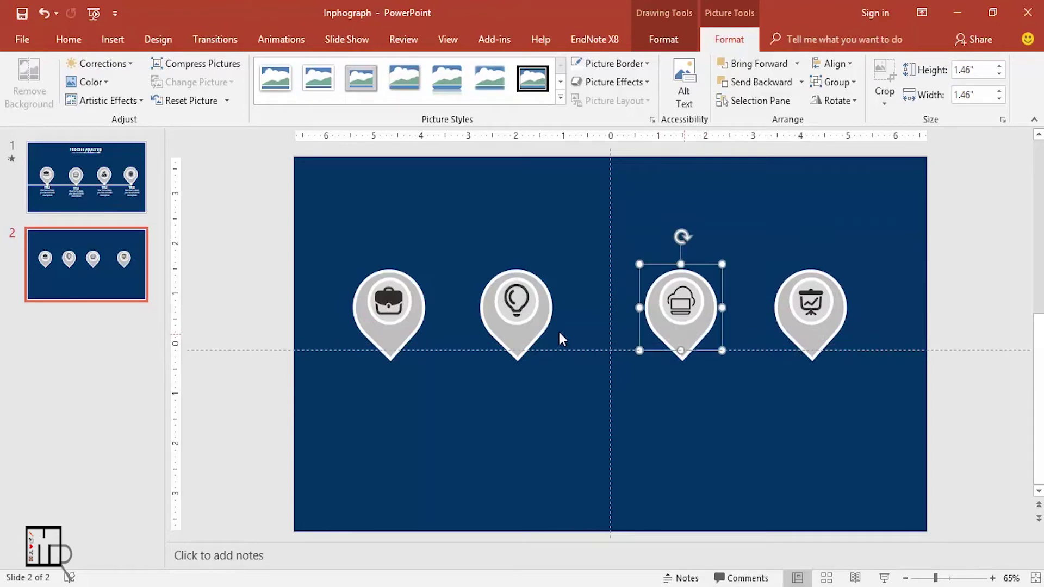
left_click(517, 332)
left_click_drag(516, 334, 536, 334)
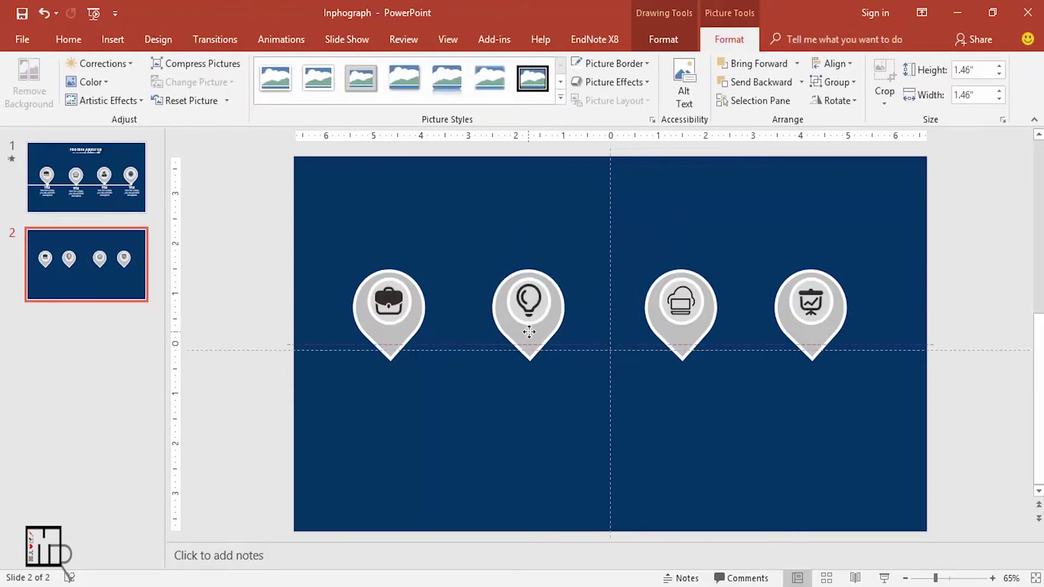
left_click(409, 332)
left_click_drag(409, 332, 416, 331)
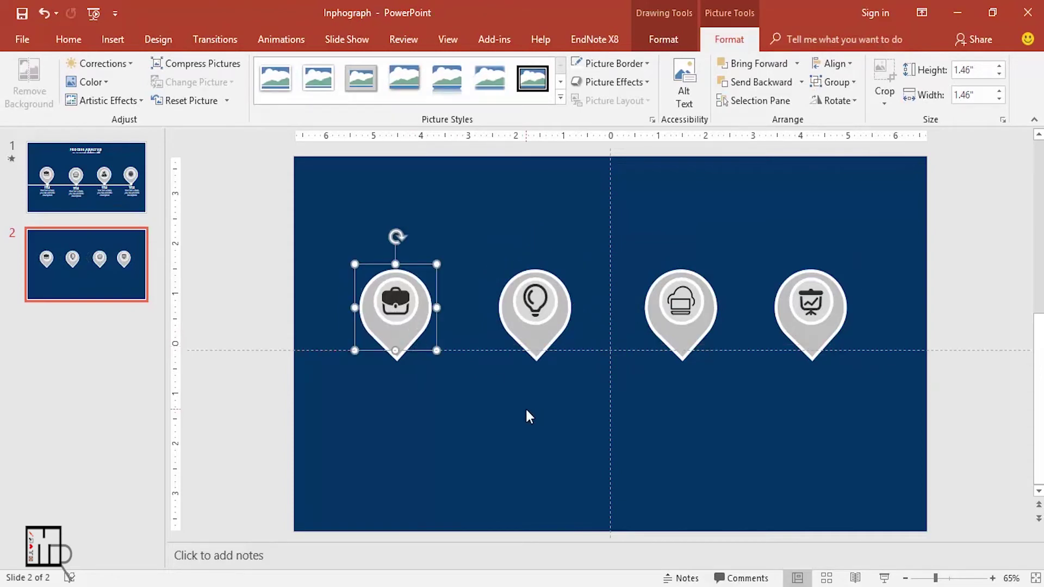
left_click(477, 372)
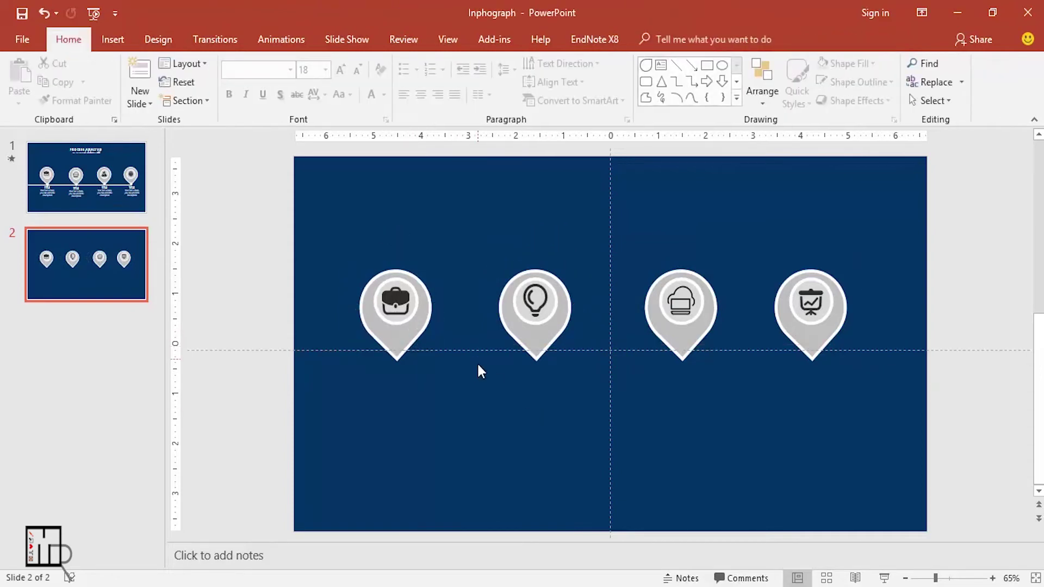
Draw a white 4½ pt line from the slide's left edge to the first pin's tip.
left_click(113, 39)
left_click(267, 93)
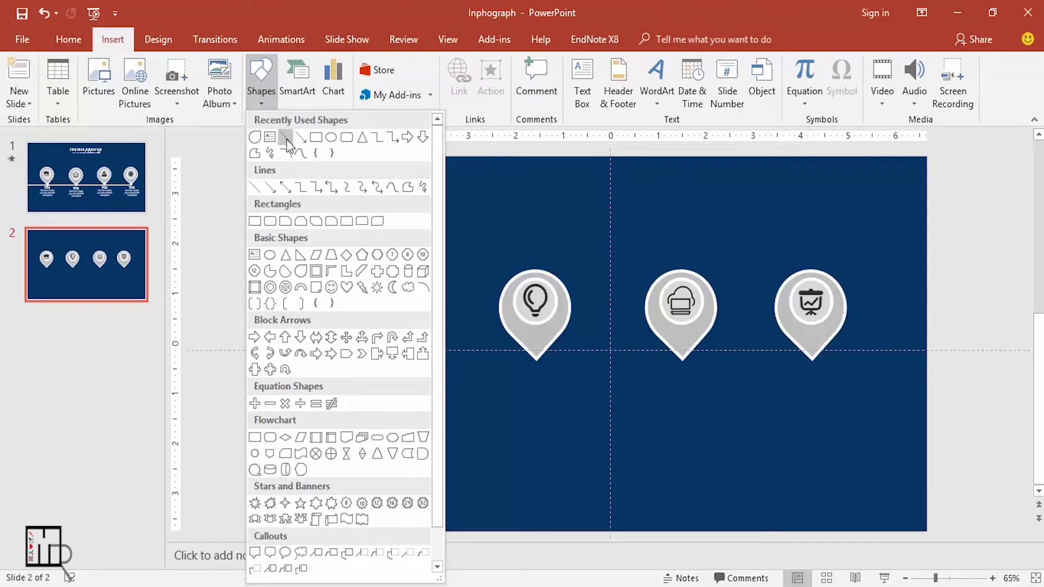
left_click(286, 139)
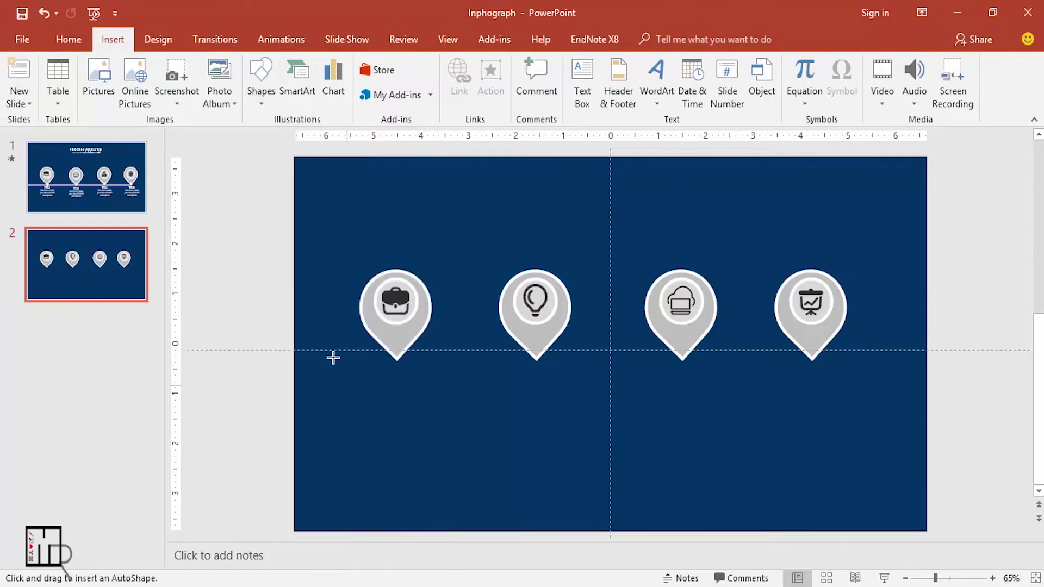
mouse_move(297, 356)
left_mouse_down()
mouse_move(401, 370)
mouse_move(408, 363)
mouse_move(398, 360)
left_mouse_up()
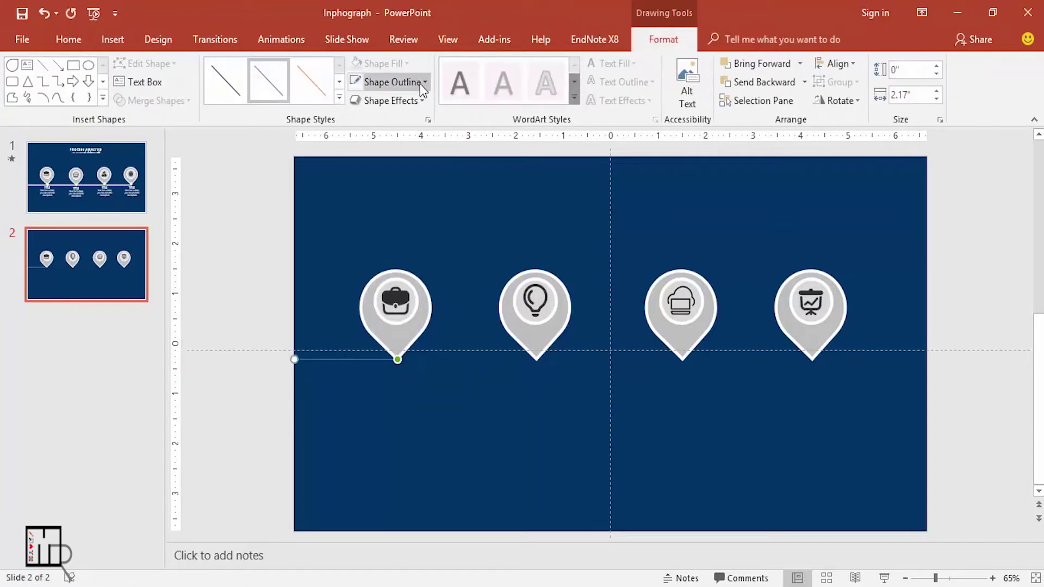
left_click(421, 83)
left_click(356, 119)
left_click(412, 86)
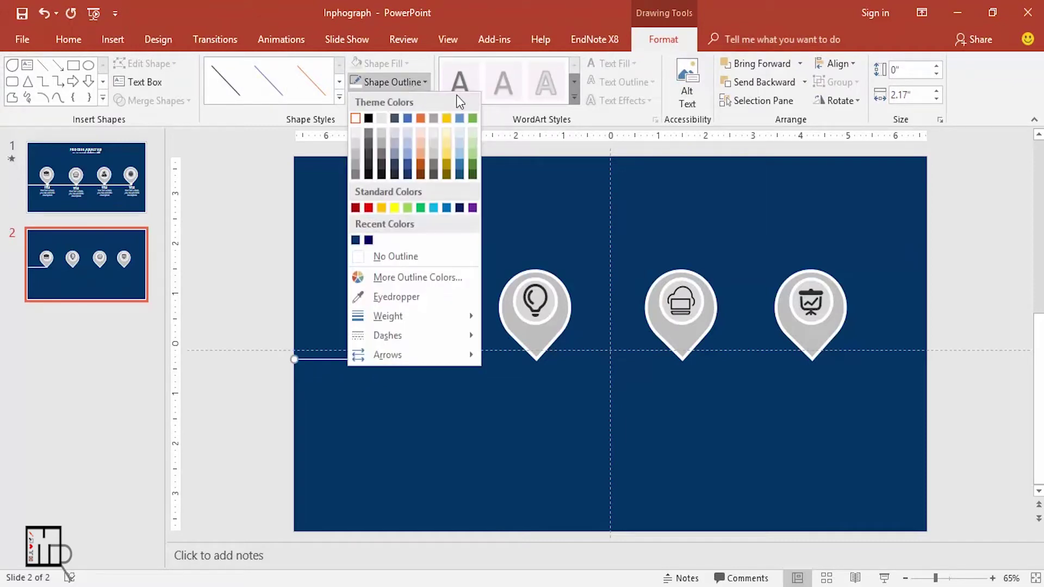
mouse_move(388, 316)
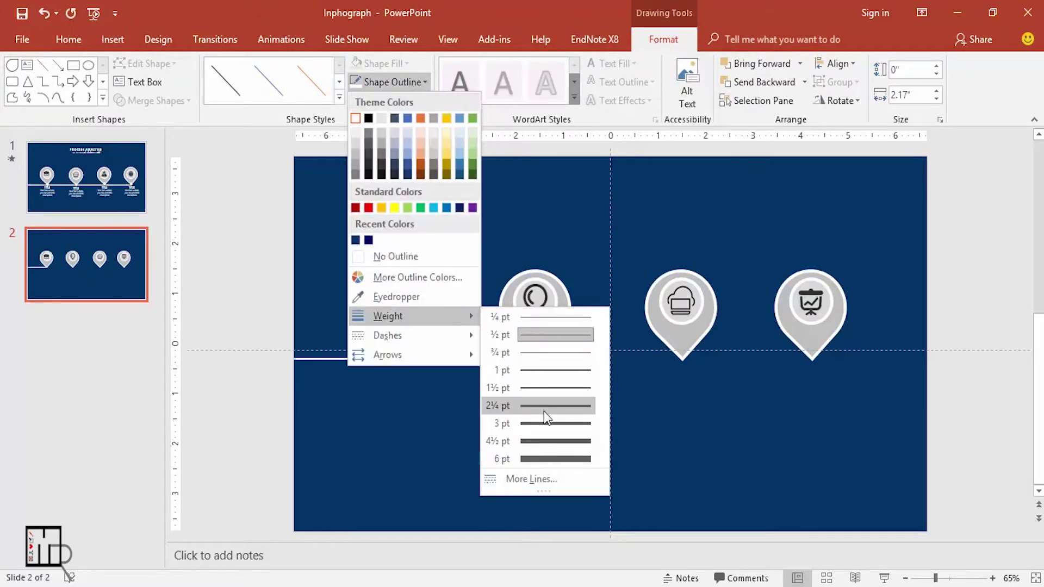
left_click(548, 439)
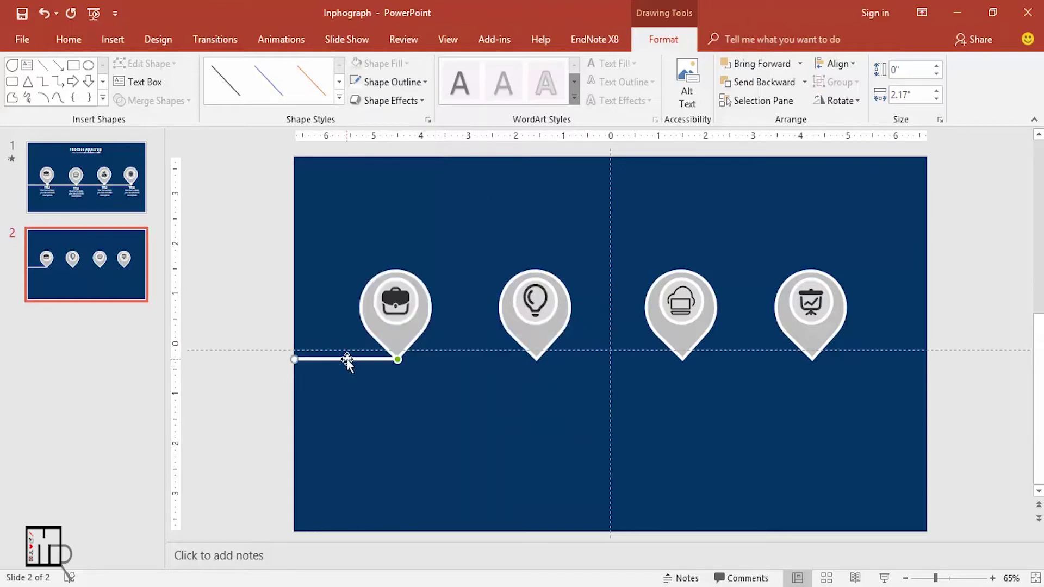
left_click_drag(347, 360, 346, 364)
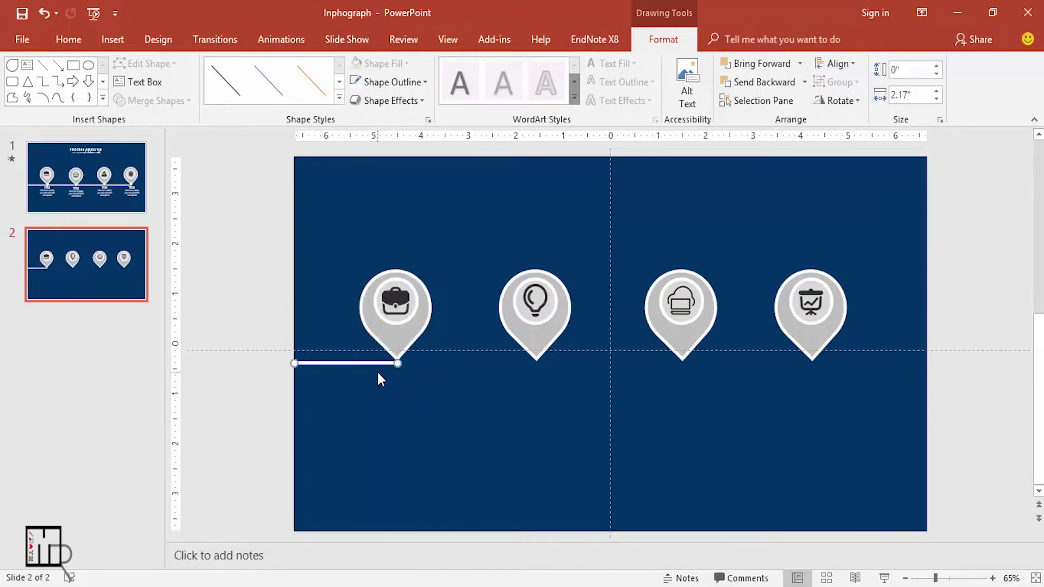
Duplicate the line segment to extend the timeline through the second, third and fourth pin tips.
key("ctrl+d")
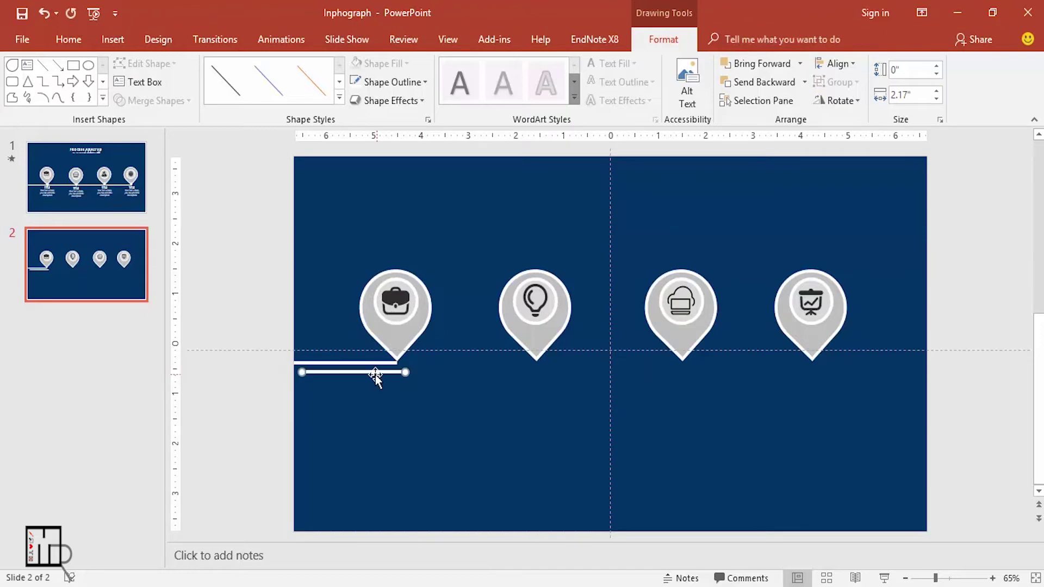
left_click_drag(373, 374, 475, 364)
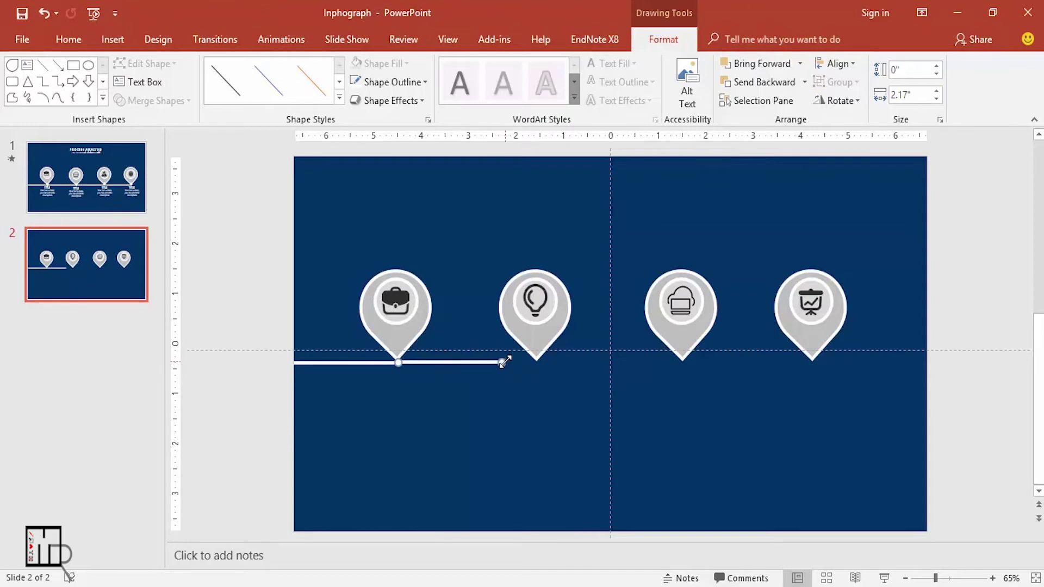
left_click_drag(503, 362, 539, 368)
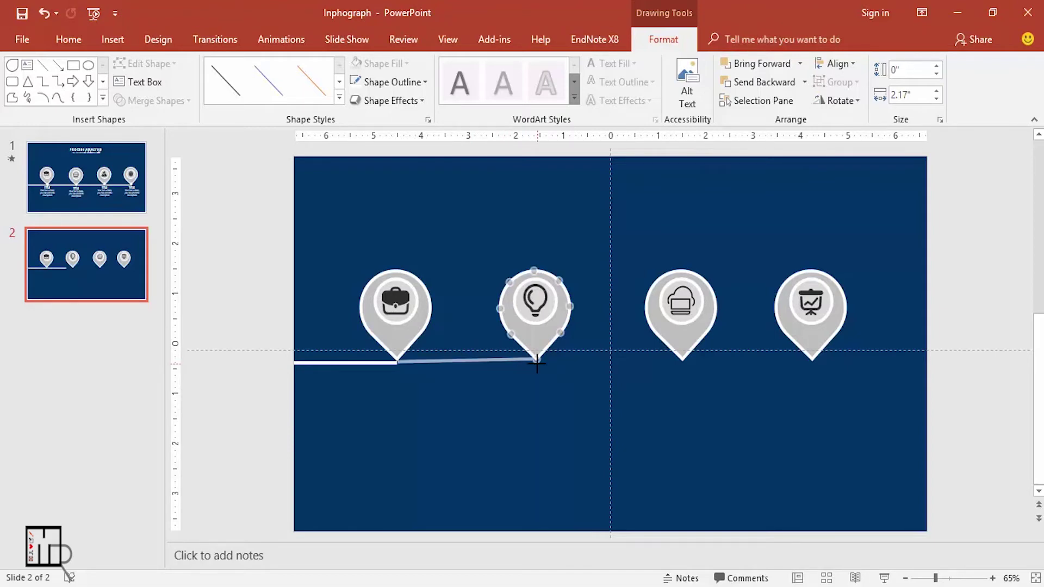
left_click_drag(541, 369, 542, 370)
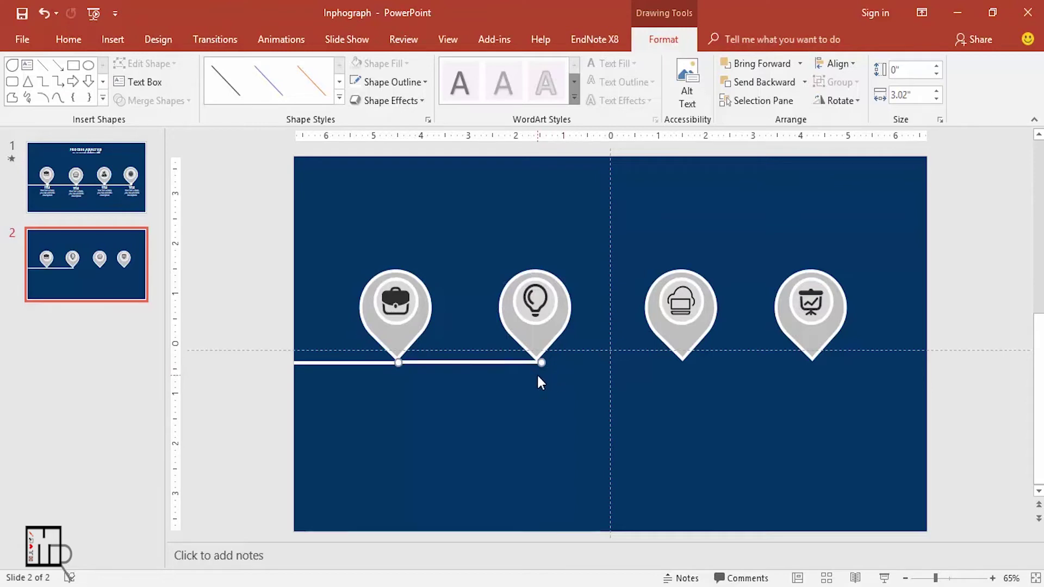
key("ctrl+d")
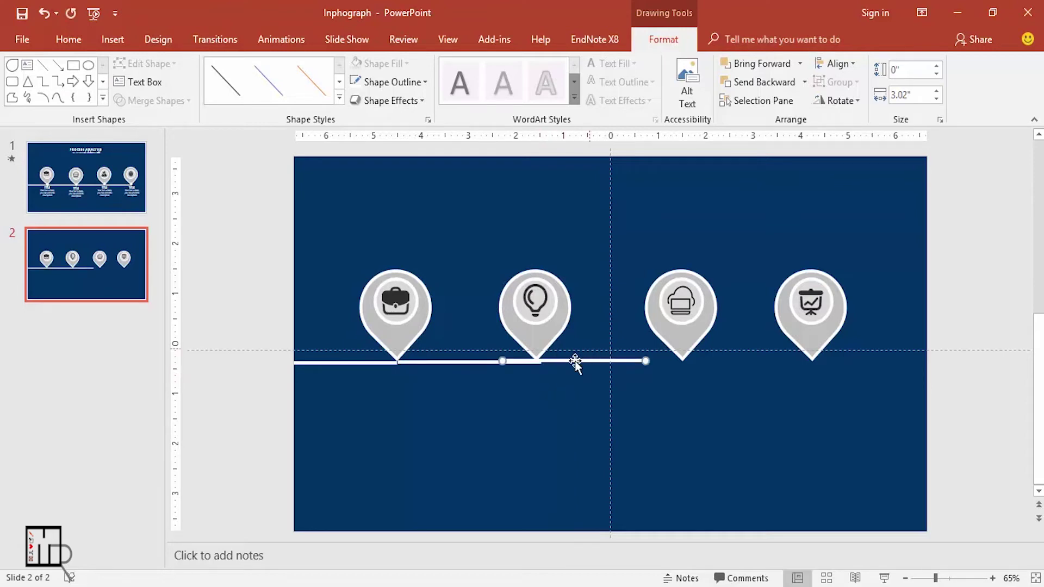
mouse_move(575, 362)
left_mouse_down()
mouse_move(616, 359)
mouse_move(606, 361)
left_mouse_up()
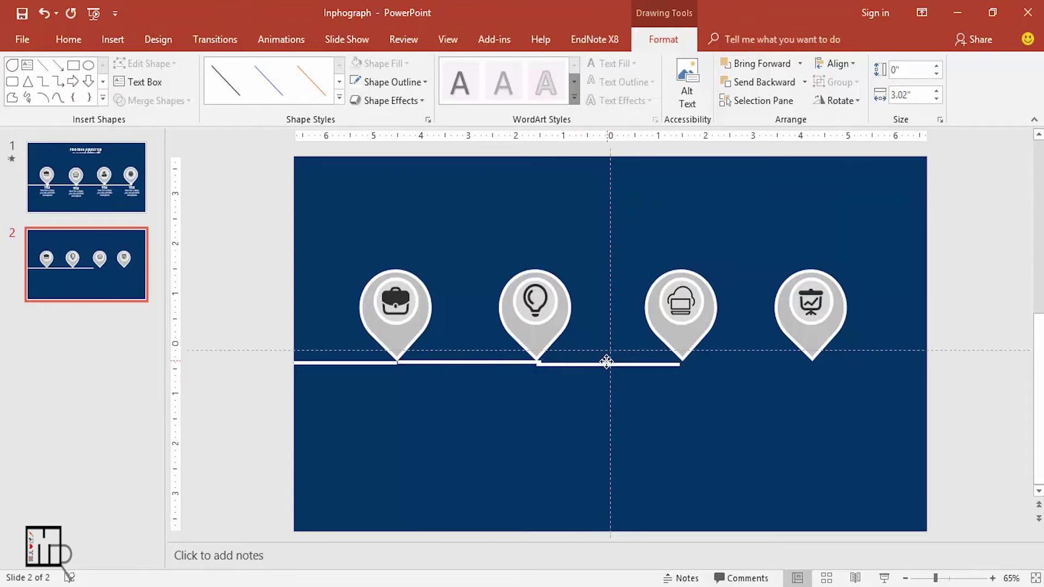
left_click_drag(607, 362, 612, 358)
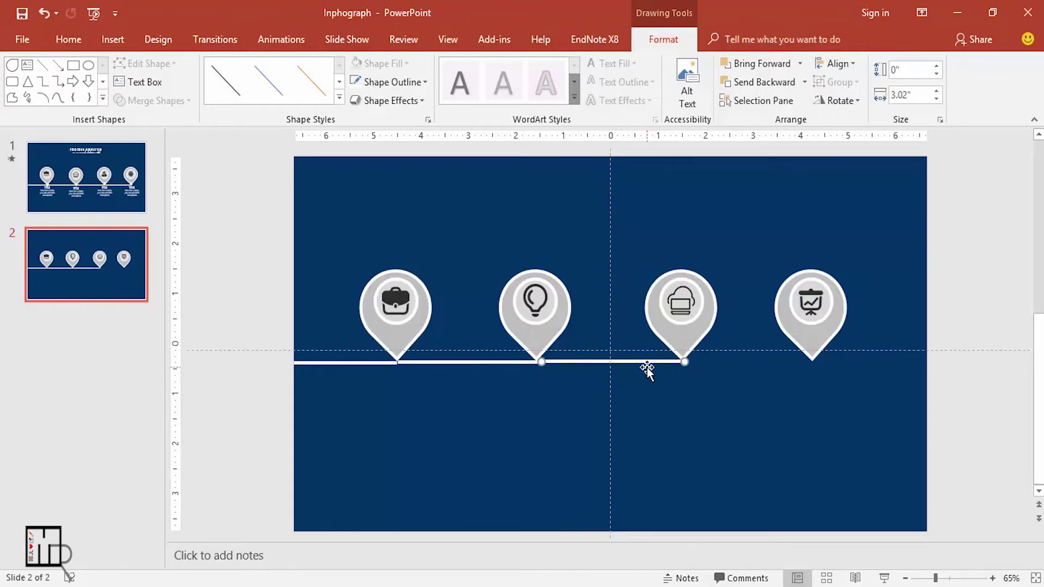
key("ctrl+d")
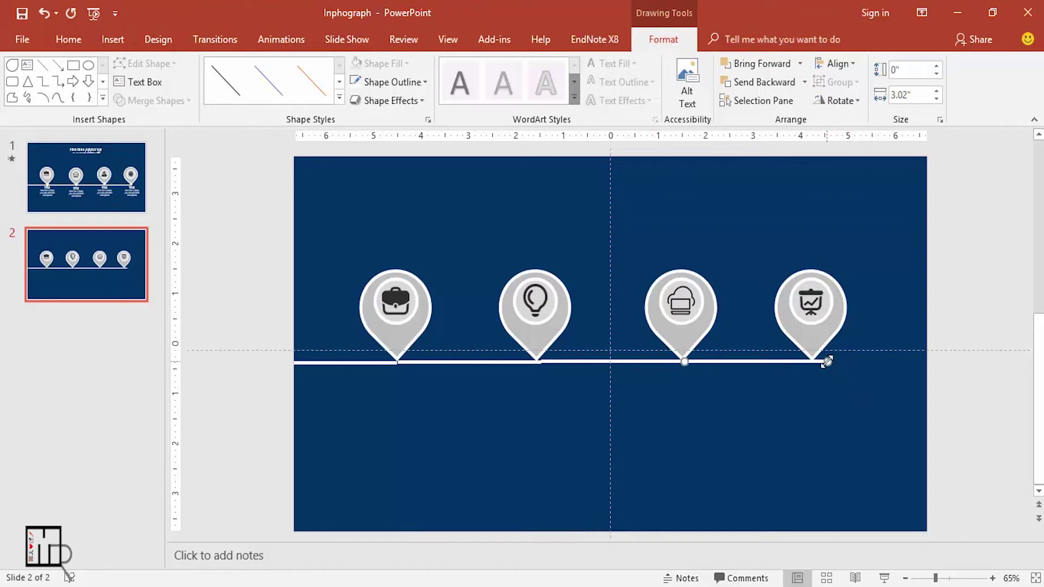
left_click_drag(828, 362, 810, 362)
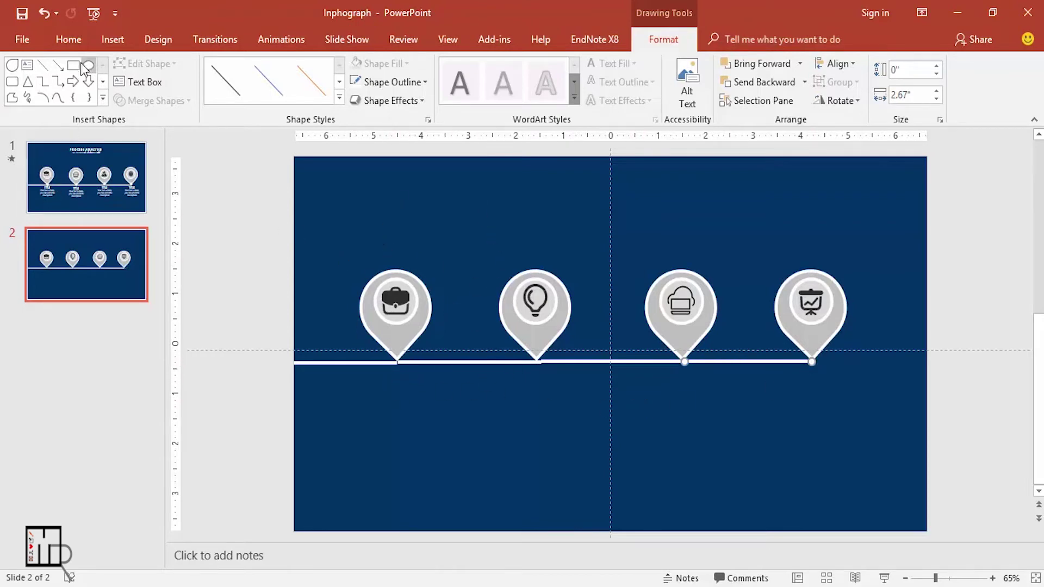
left_click(89, 66)
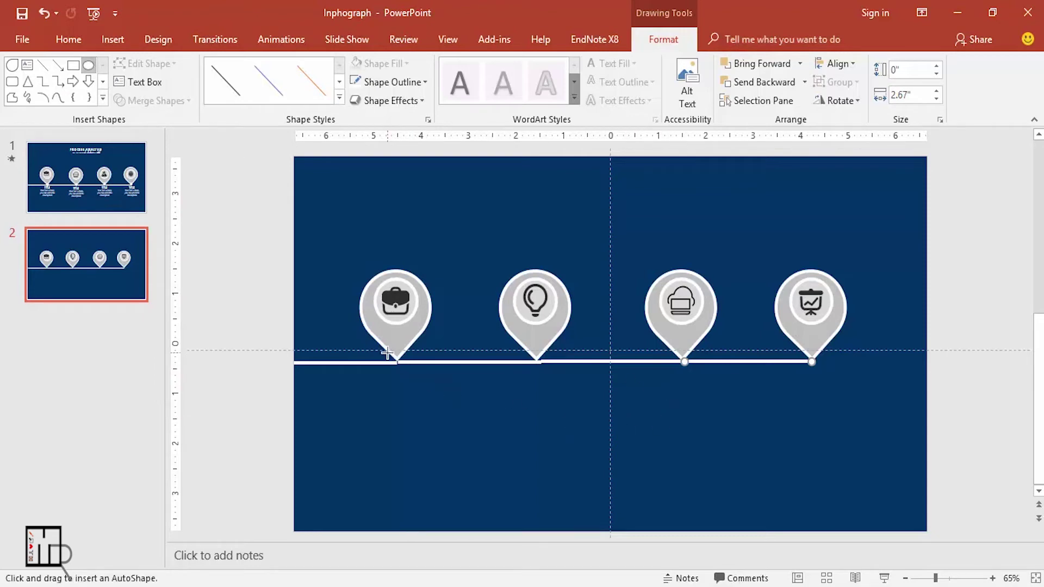
Draw a 0.34-inch circle under the briefcase pin's tip, filled white with no outline.
left_click_drag(398, 359, 410, 373)
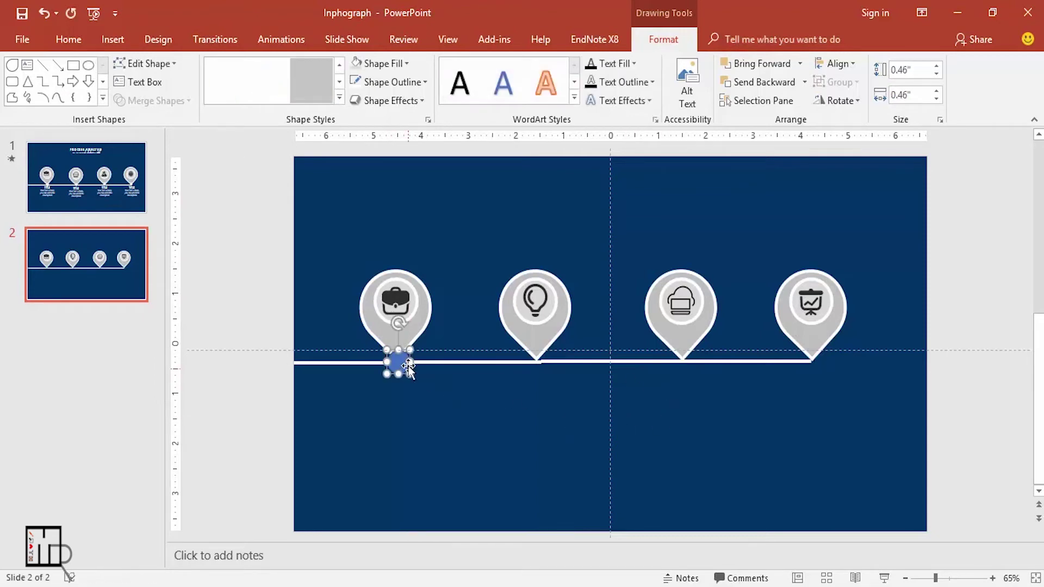
left_click_drag(396, 362, 391, 362)
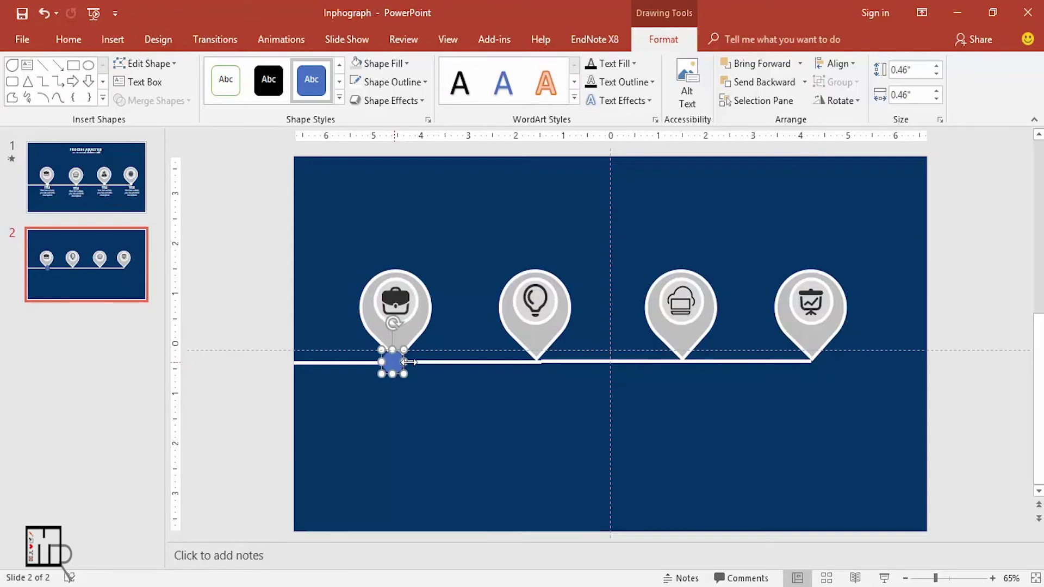
left_click_drag(404, 374, 397, 361)
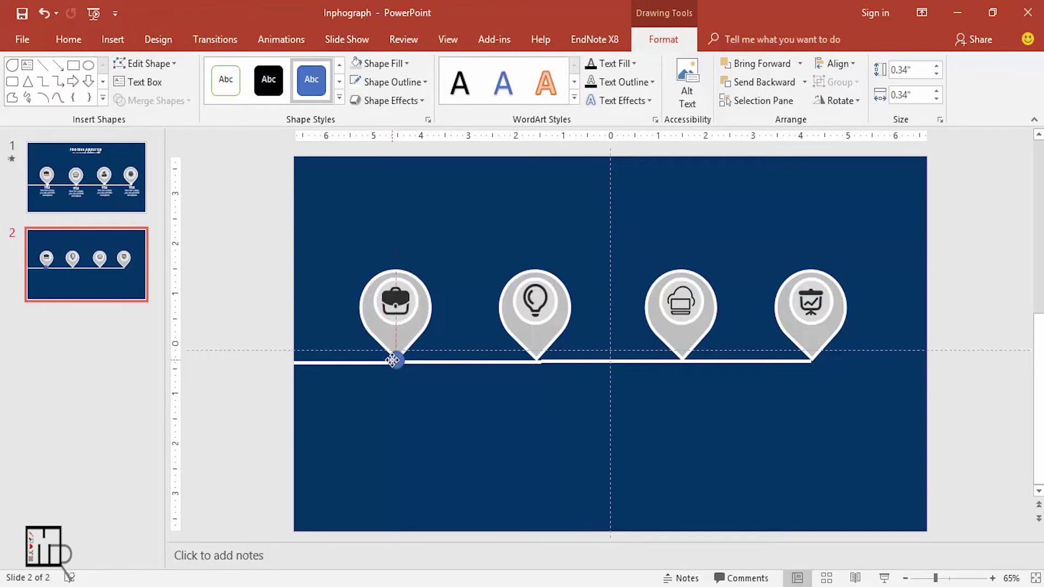
left_click(404, 63)
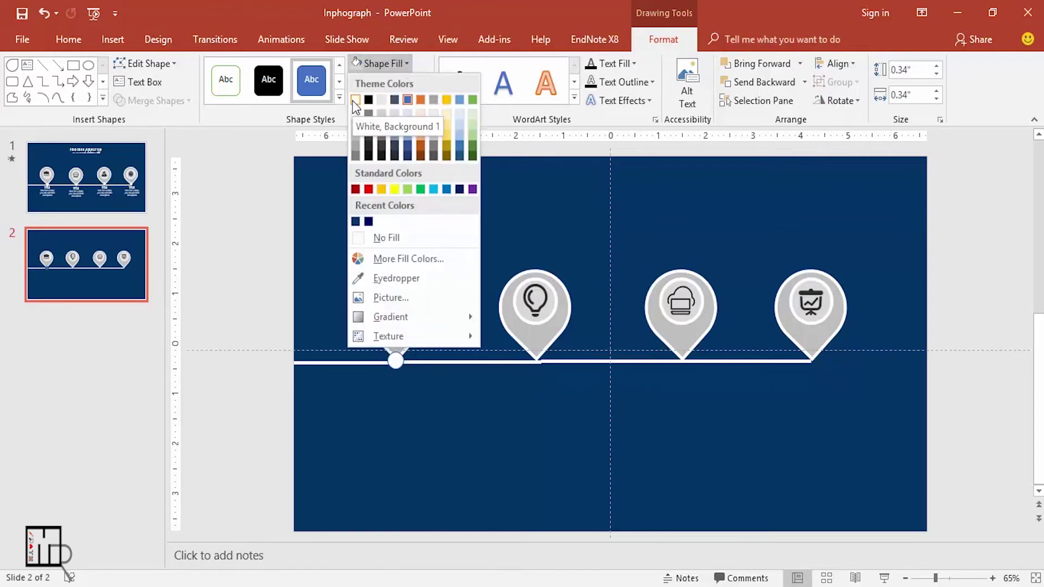
left_click(355, 100)
left_click(402, 81)
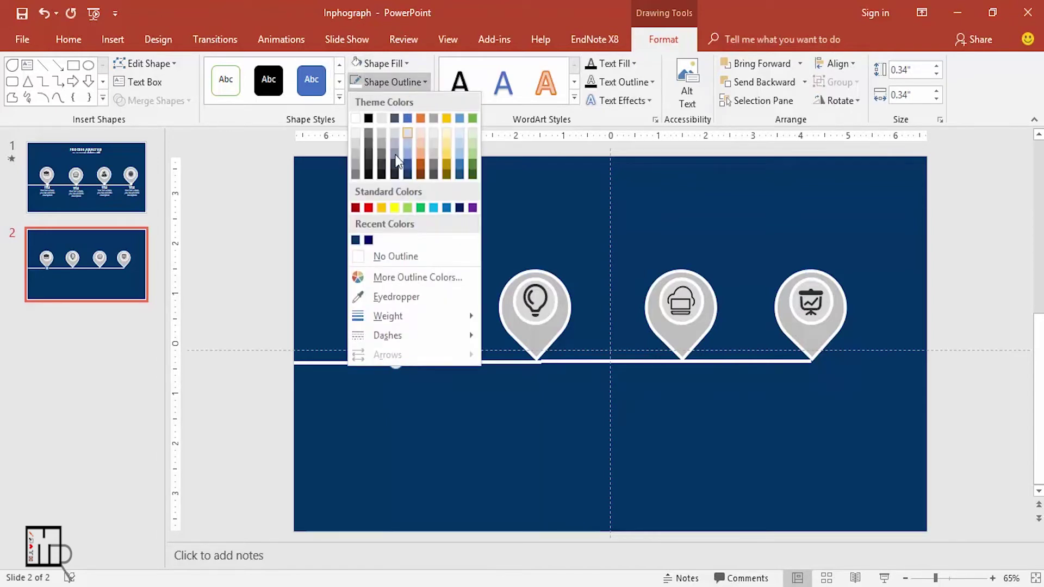
left_click(375, 256)
left_click(426, 416)
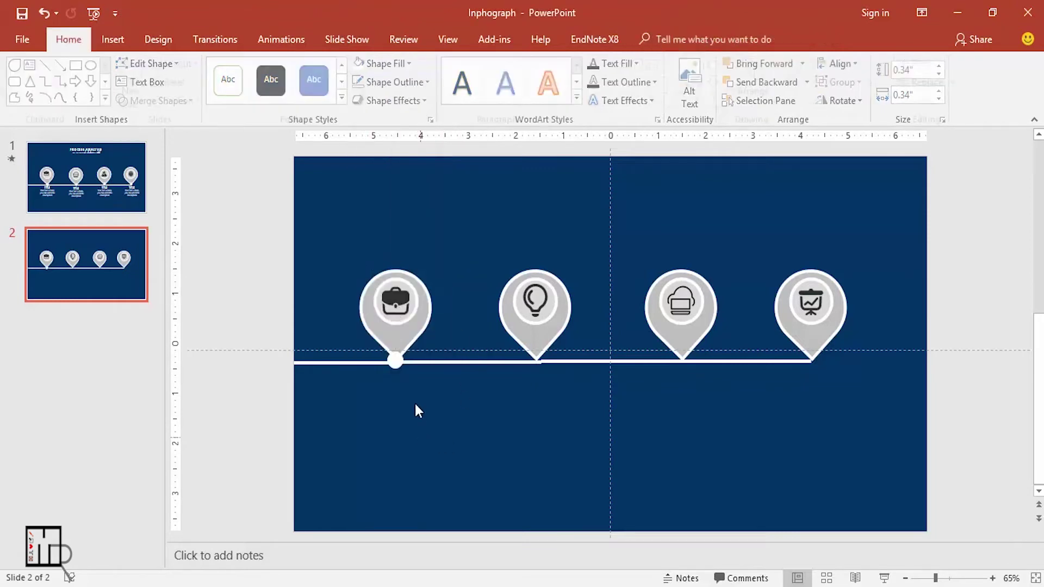
left_click(395, 360)
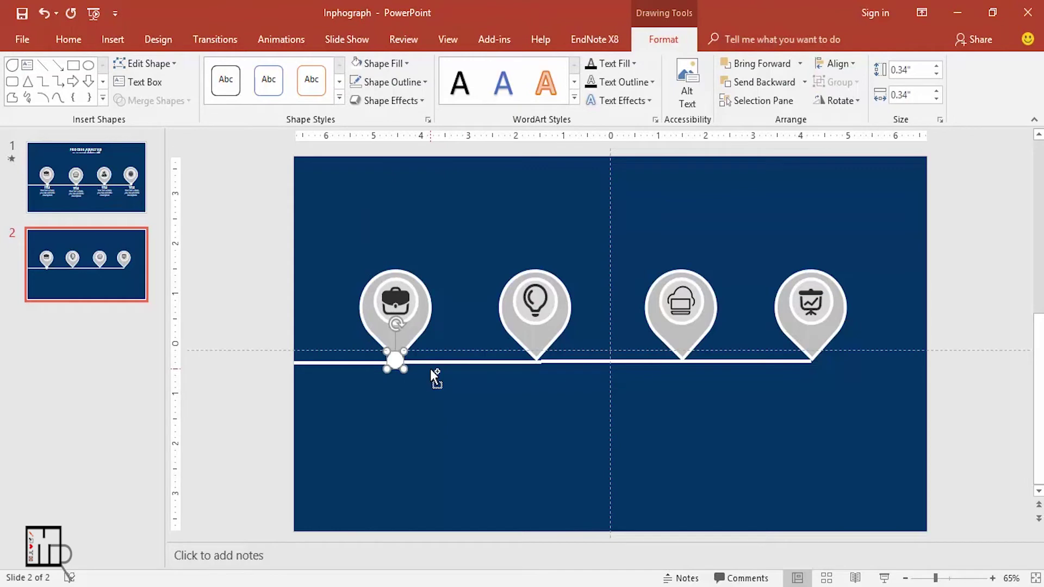
Copy the white circle under the lightbulb, cloud and chart pin tips.
left_click_drag(431, 374, 538, 361)
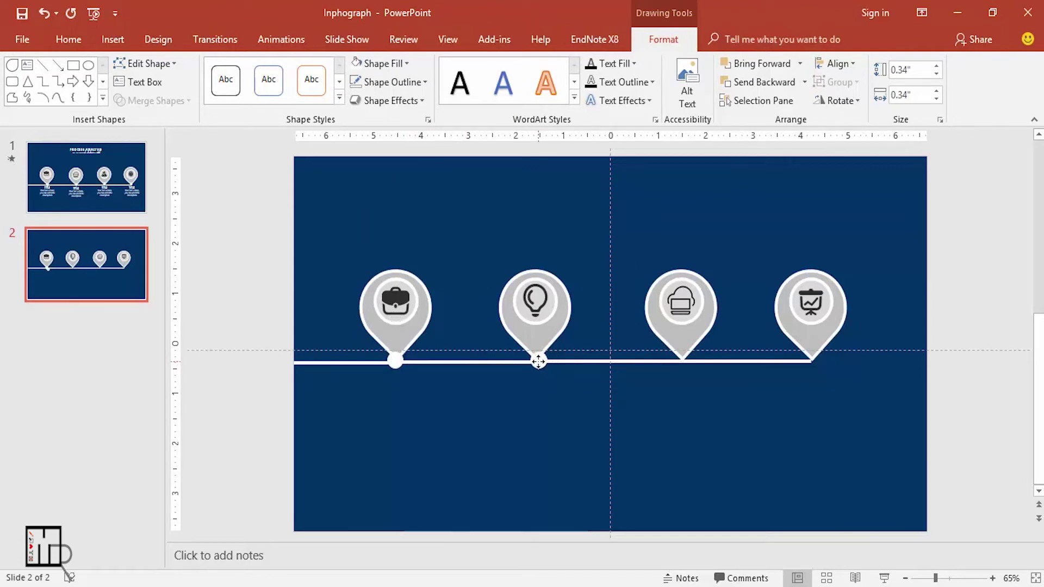
left_click(538, 360)
key("ctrl+d")
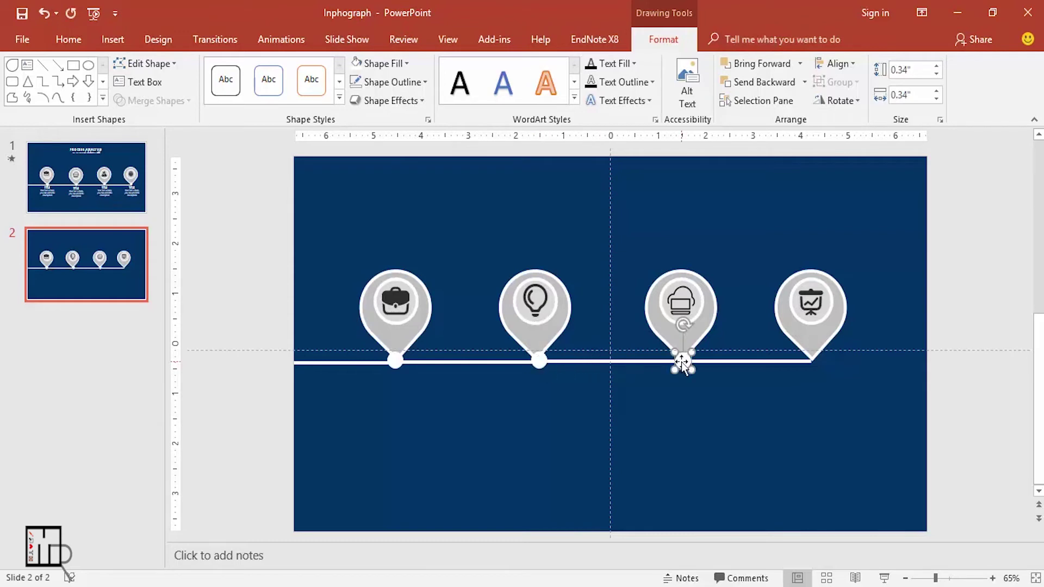
key("ctrl+d")
left_click_drag(829, 367, 815, 364)
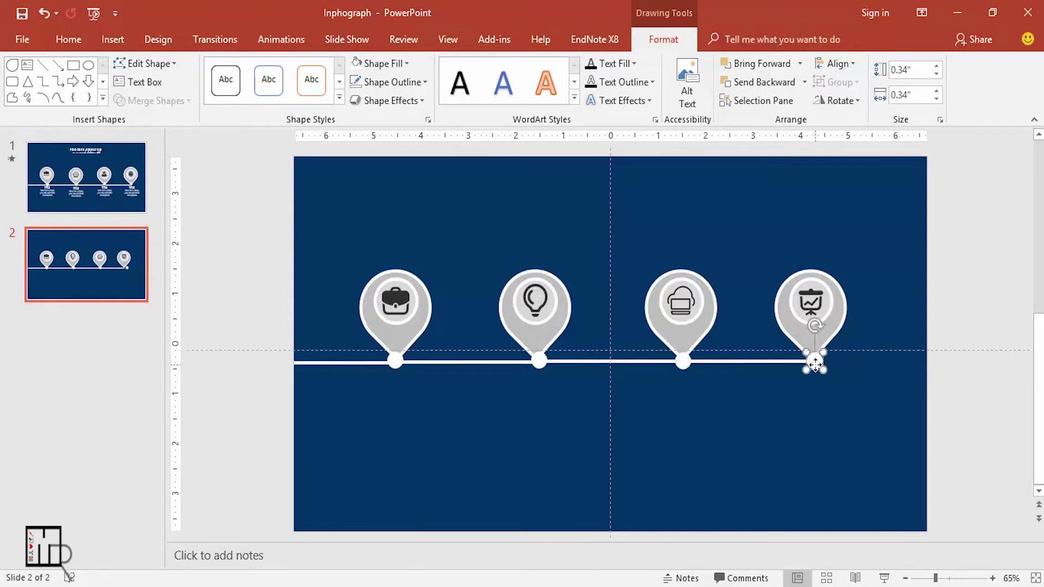
left_click(751, 413)
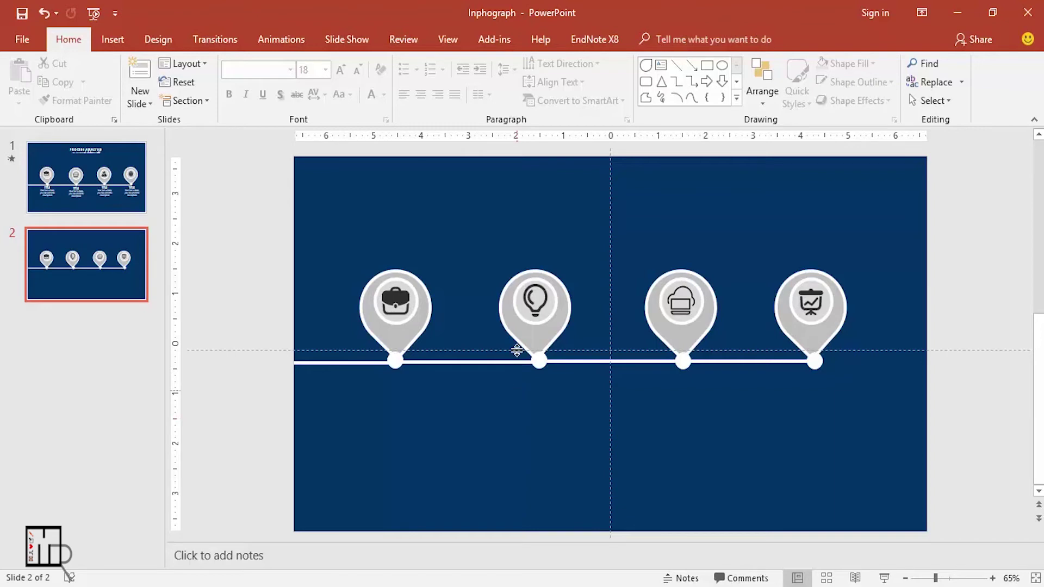
left_click(103, 184)
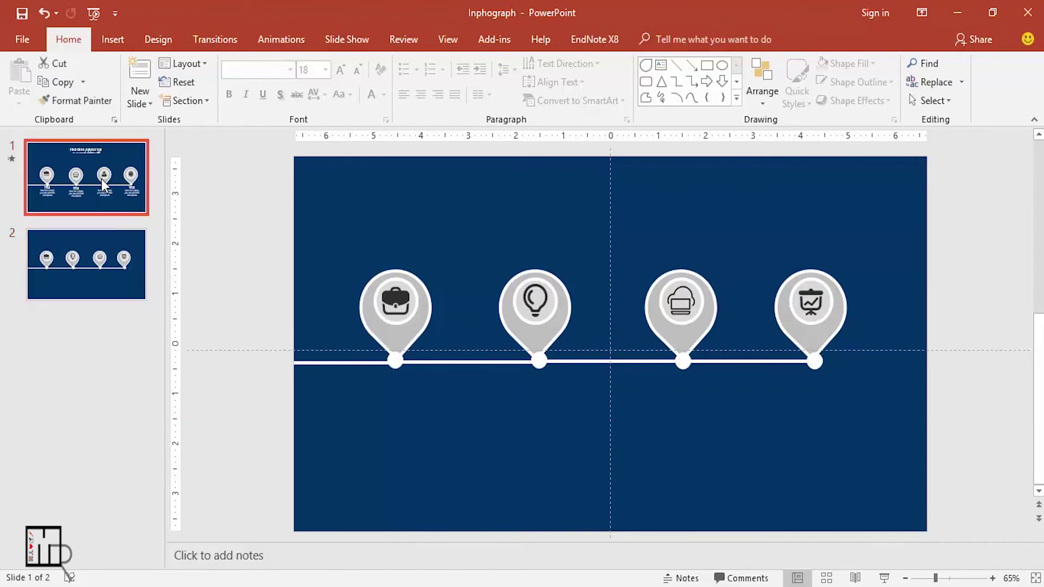
Copy the PROCESS ANALYSIS title block from slide 1 to the top of slide 2.
left_click(674, 184)
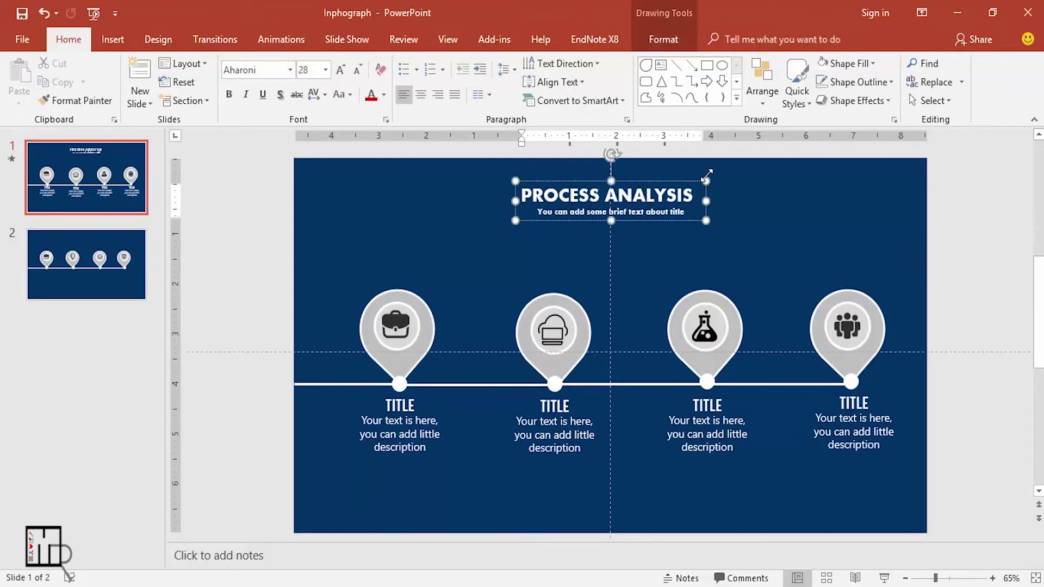
key("ctrl+c")
key("Page_Down")
key("ctrl+v")
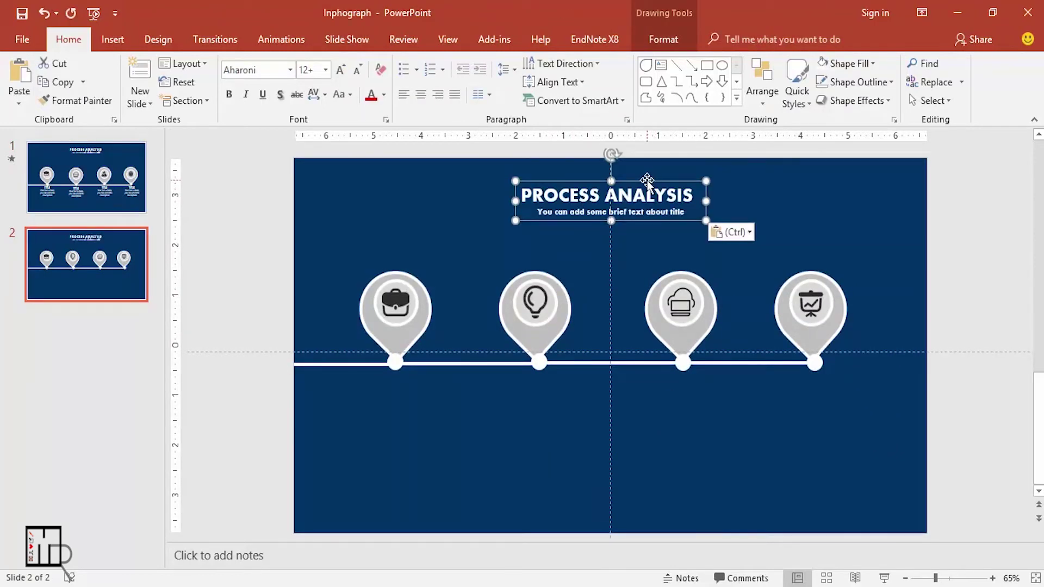
key("Escape")
left_click_drag(647, 177, 649, 172)
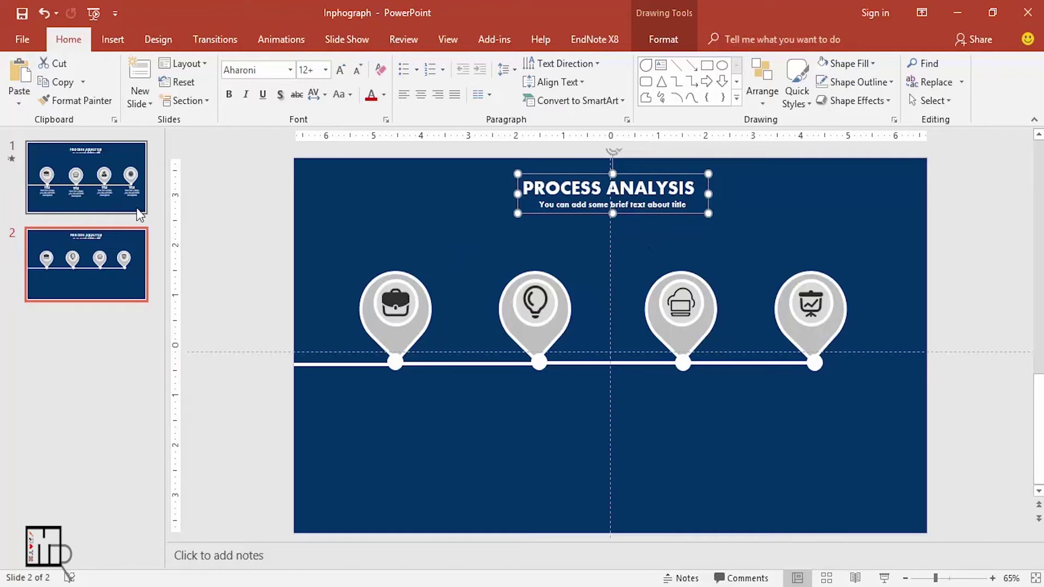
Paste the TITLE and description text box just below the first pin.
left_click(387, 389)
key("ctrl+v")
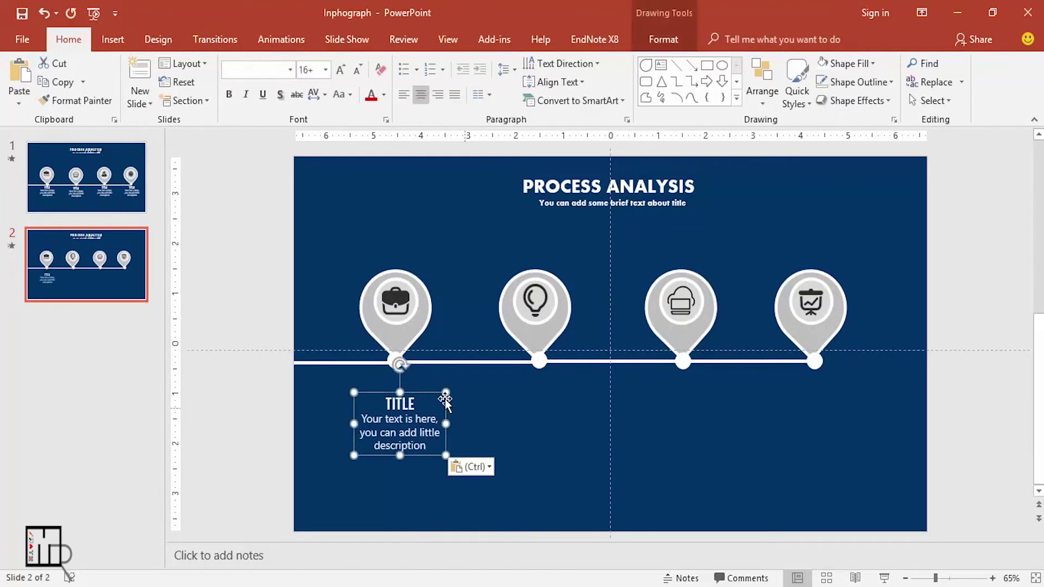
left_click_drag(430, 393, 424, 369)
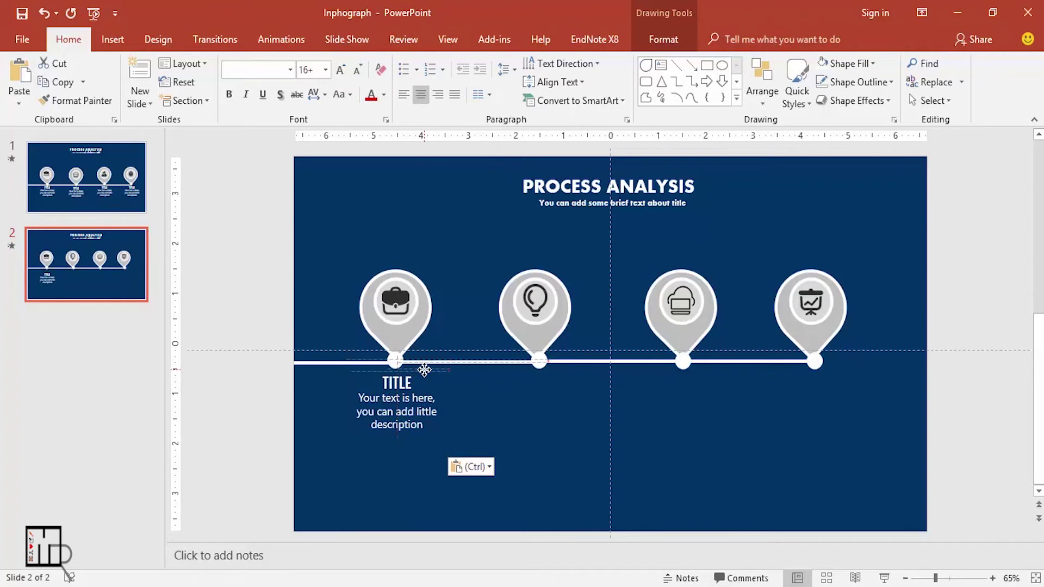
left_click_drag(424, 370, 422, 371)
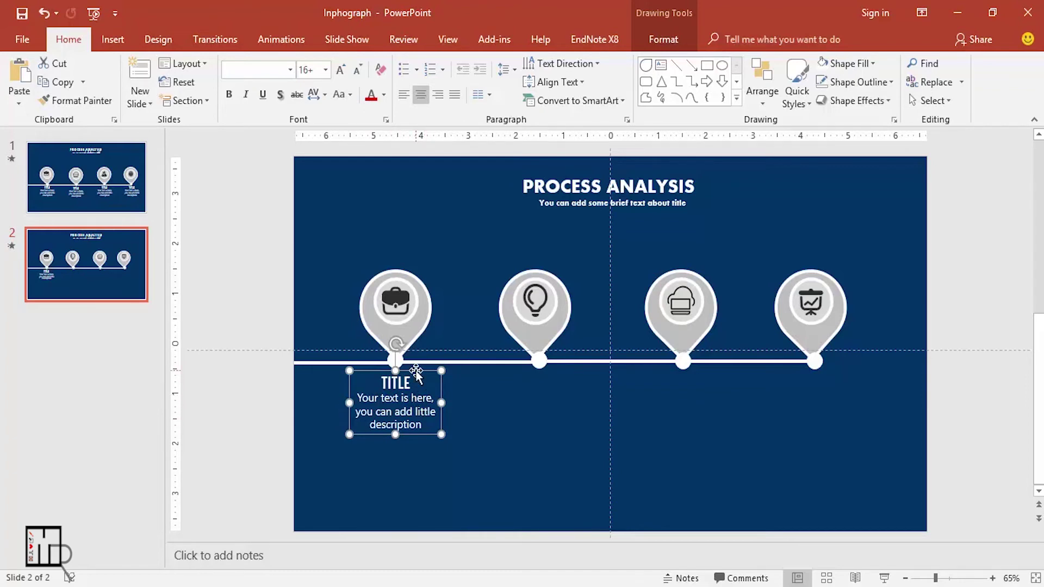
Copy the TITLE box under the second, third and fourth pins, aligning each under its pin.
left_click_drag(416, 372, 476, 375)
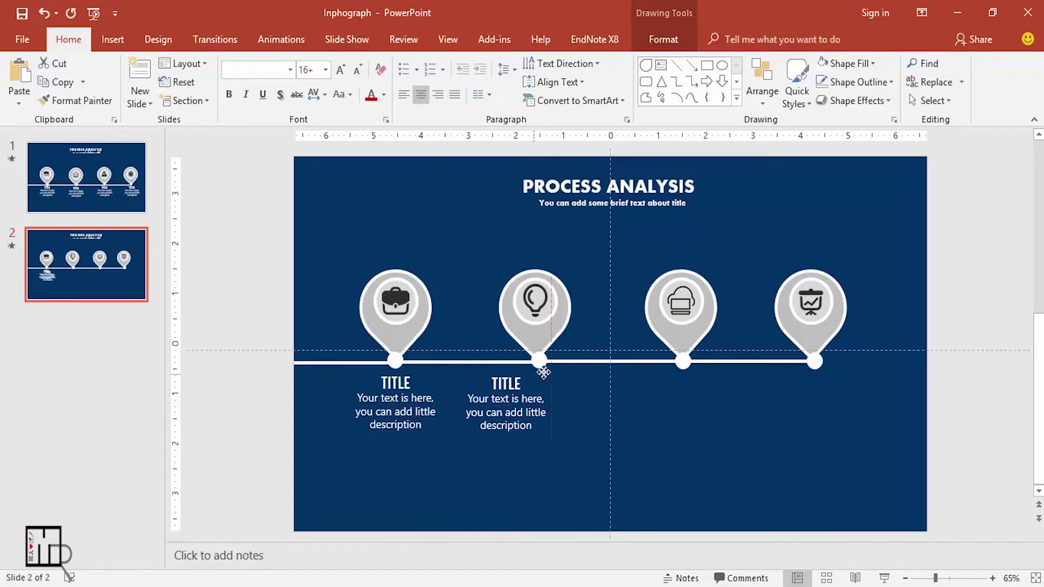
left_click_drag(477, 374, 569, 369)
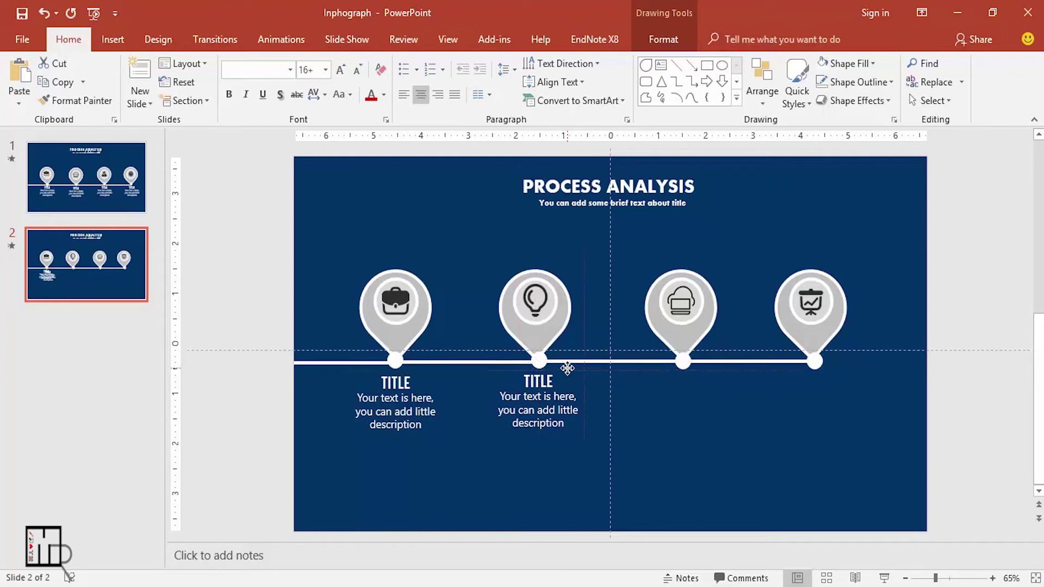
left_click_drag(567, 368, 567, 368)
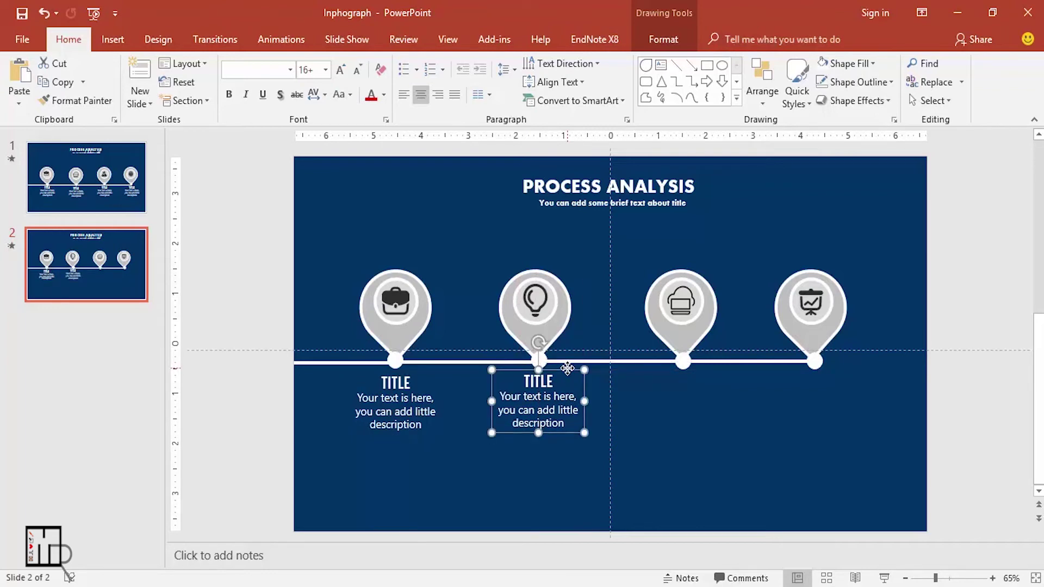
key("ctrl+d")
key("ctrl+d")
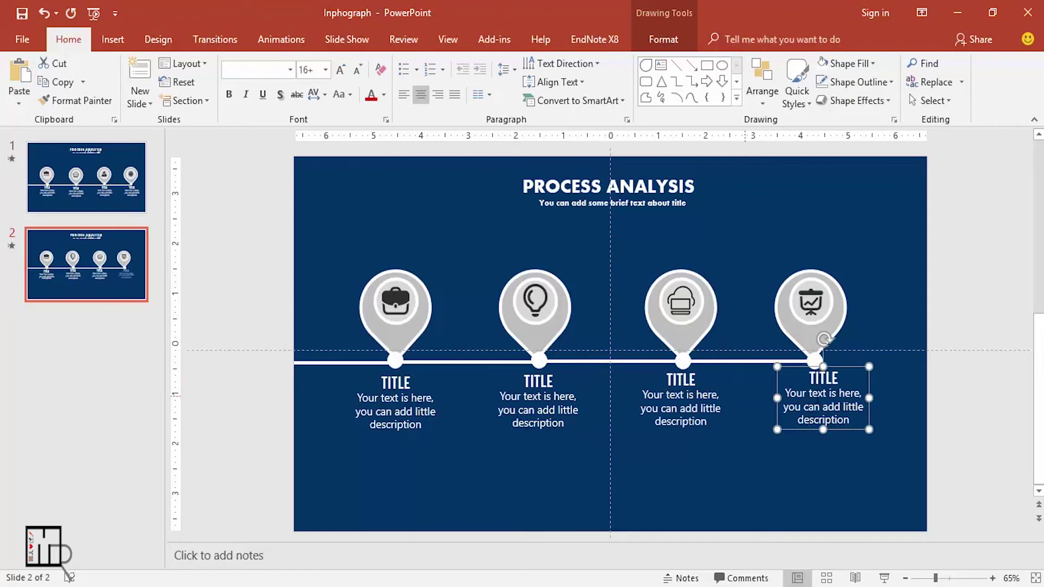
left_click(822, 370)
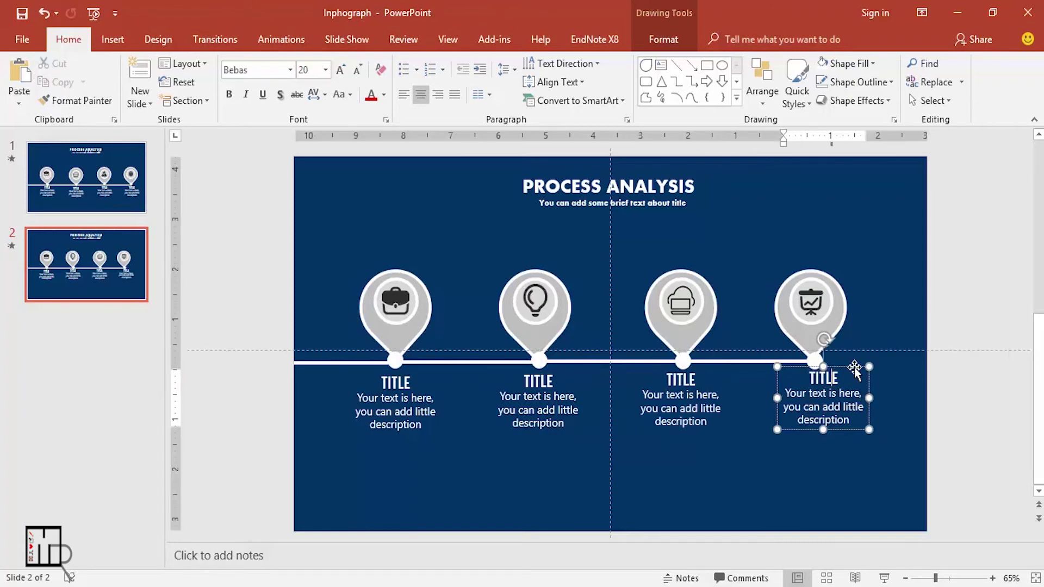
left_click_drag(854, 366, 842, 372)
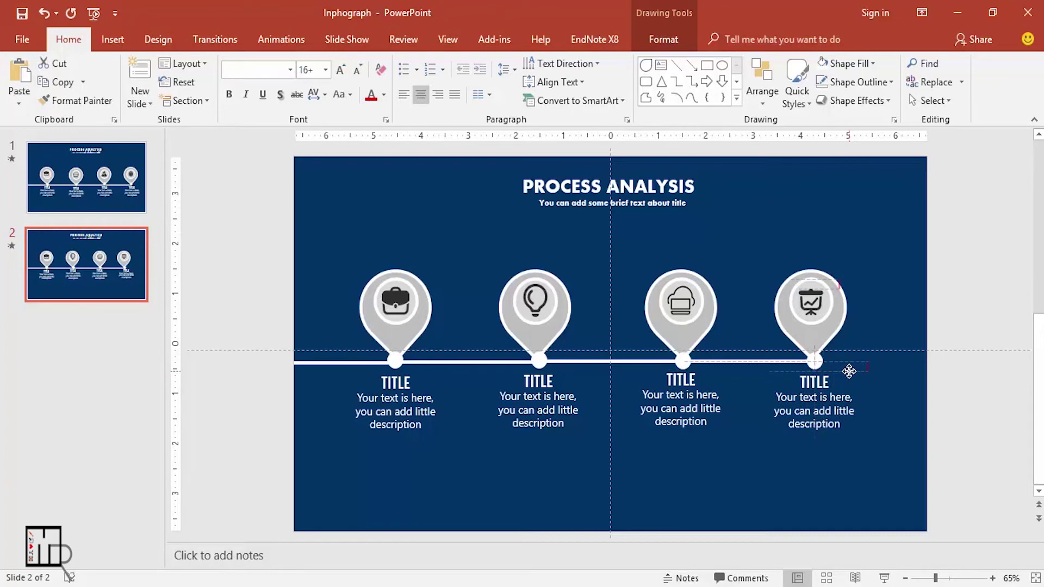
left_click(647, 392)
left_click_drag(705, 371, 706, 371)
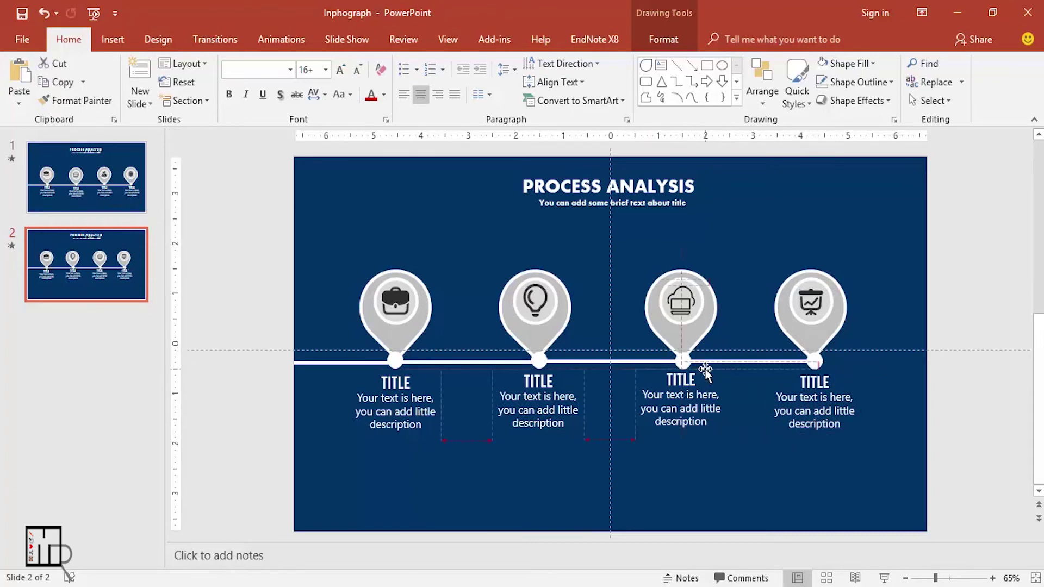
left_click_drag(707, 372, 708, 371)
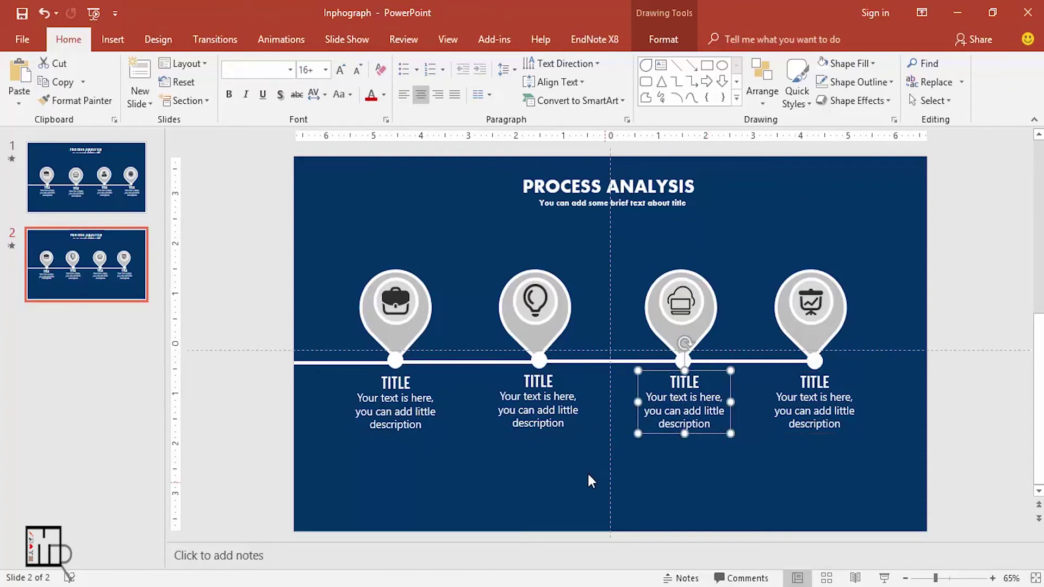
left_click(536, 449)
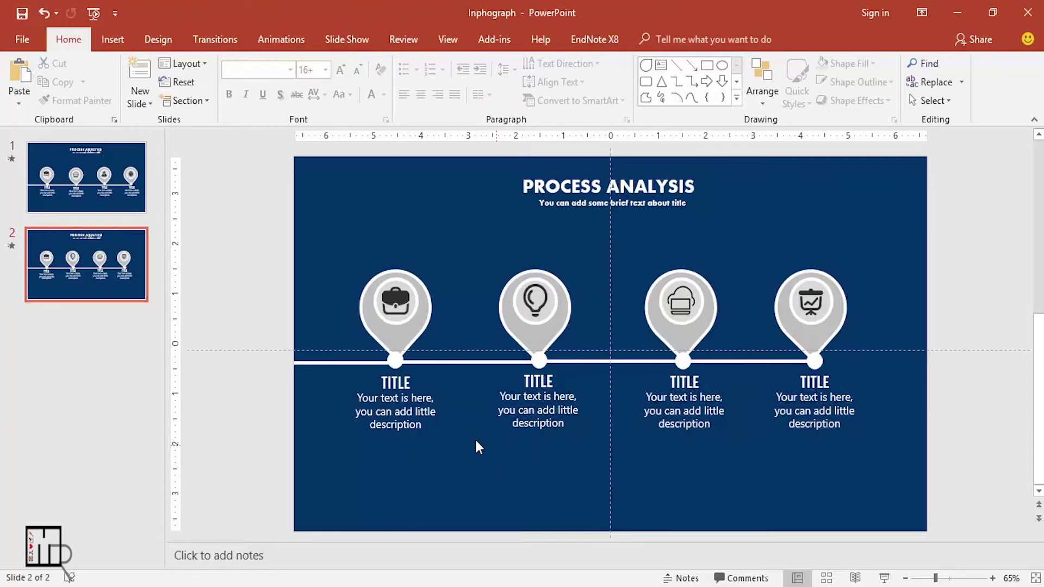
left_click(326, 363)
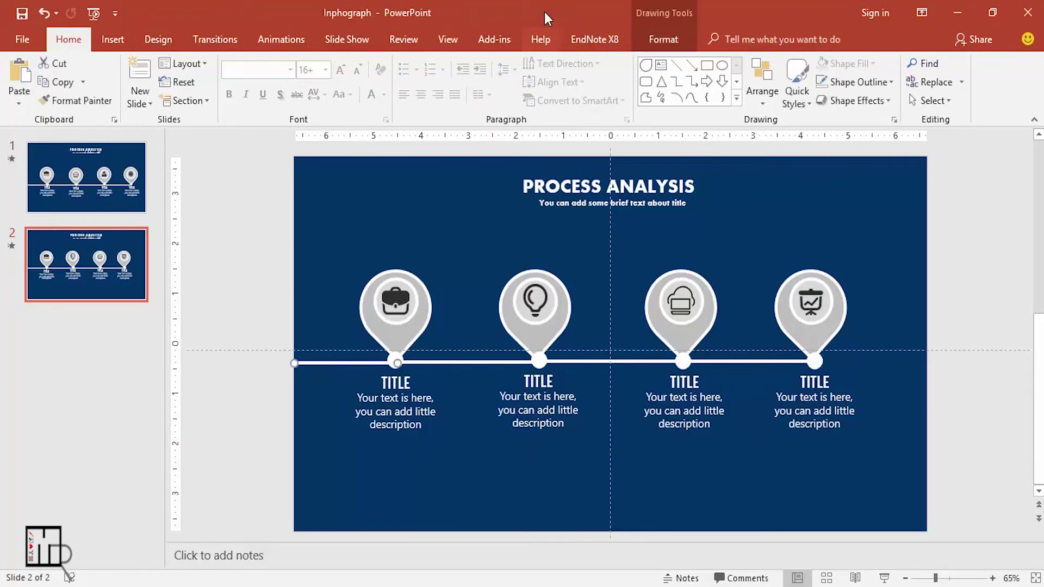
left_click(279, 42)
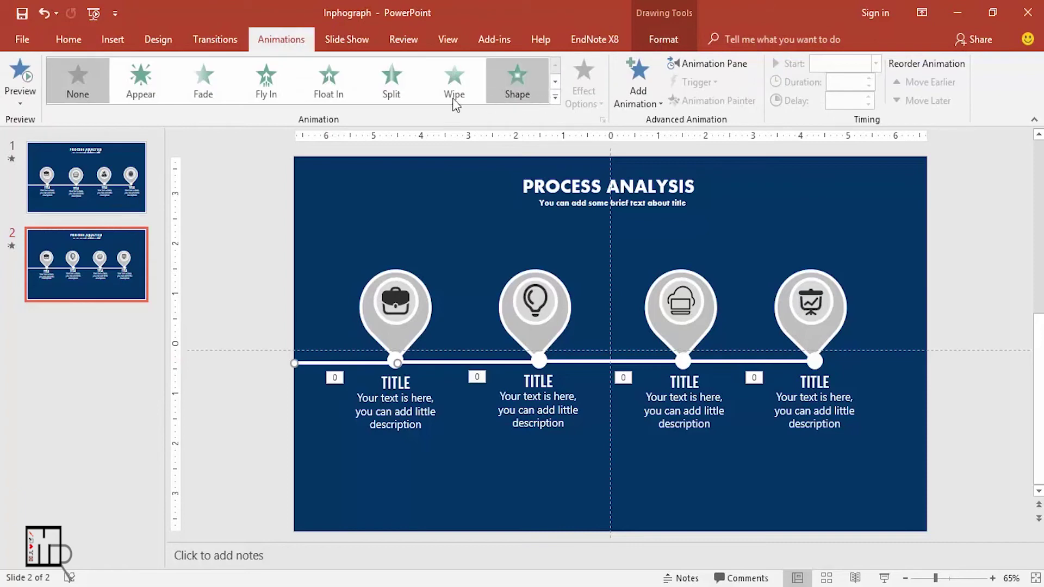
Give the timeline line a Wipe From Left starting With Previous, and the first dot an Appear animation.
left_click(455, 80)
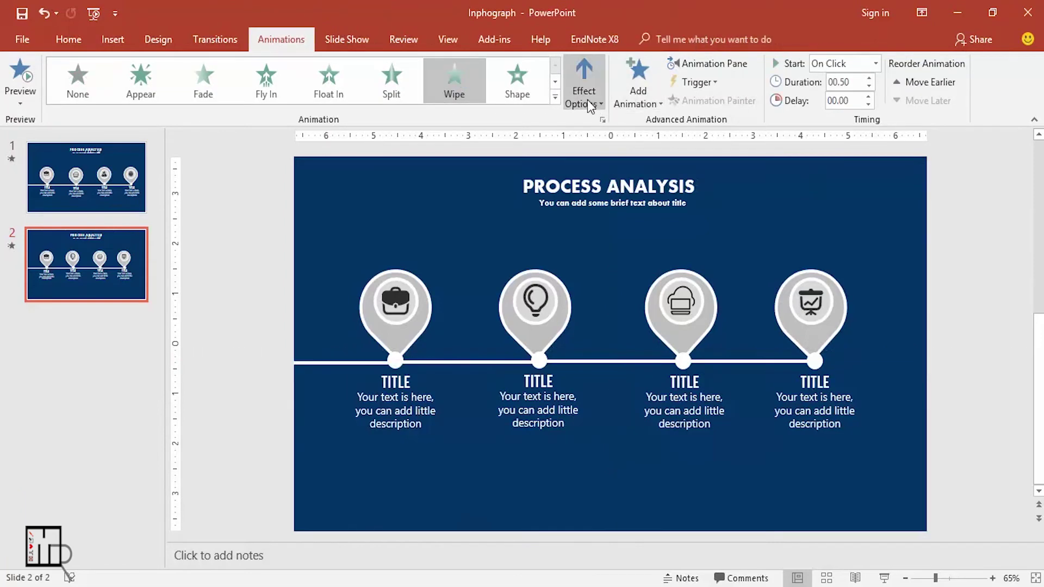
left_click(589, 100)
left_click(617, 185)
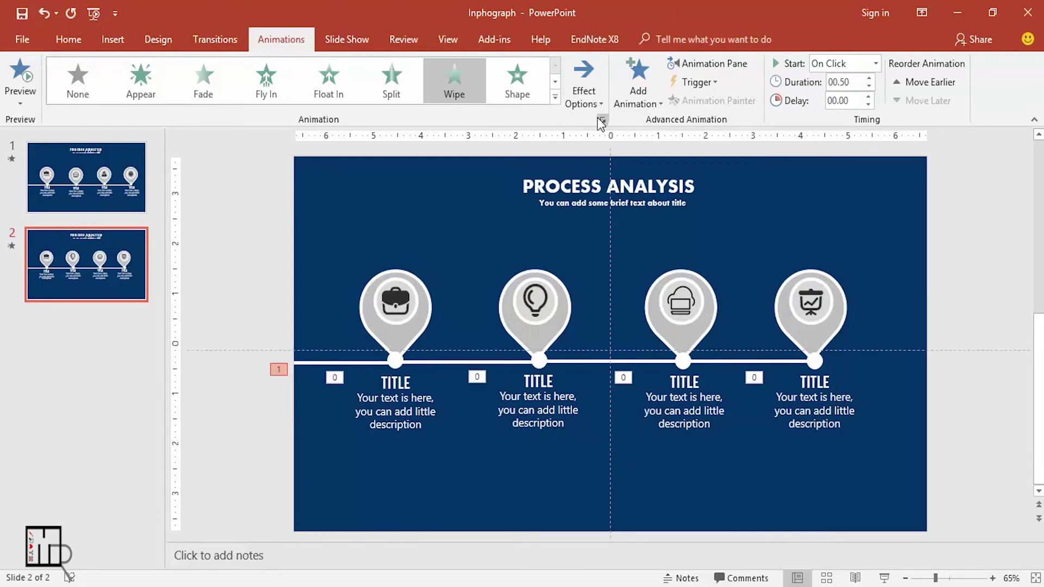
left_click(602, 120)
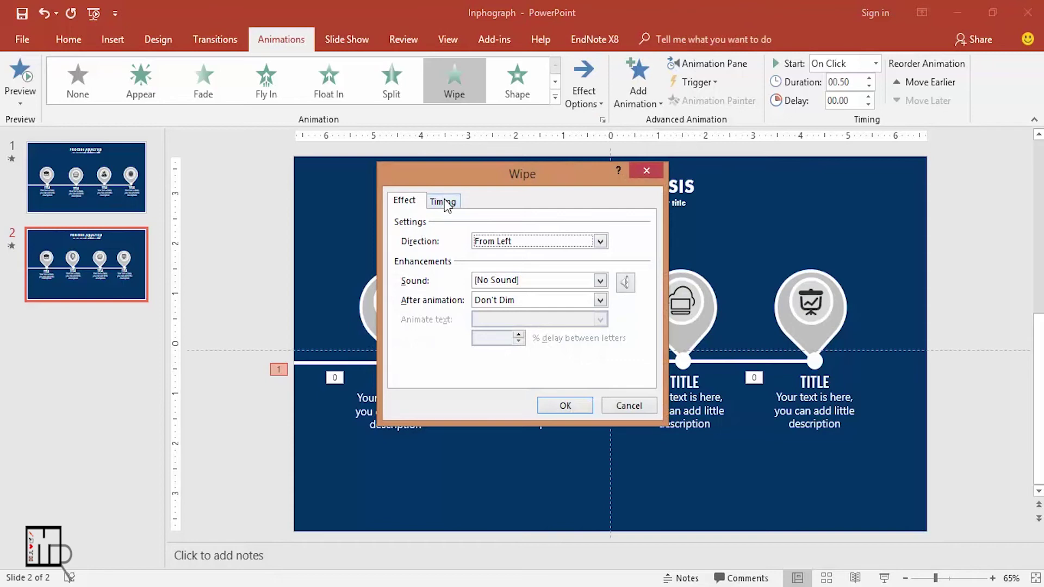
left_click(446, 203)
left_click(562, 225)
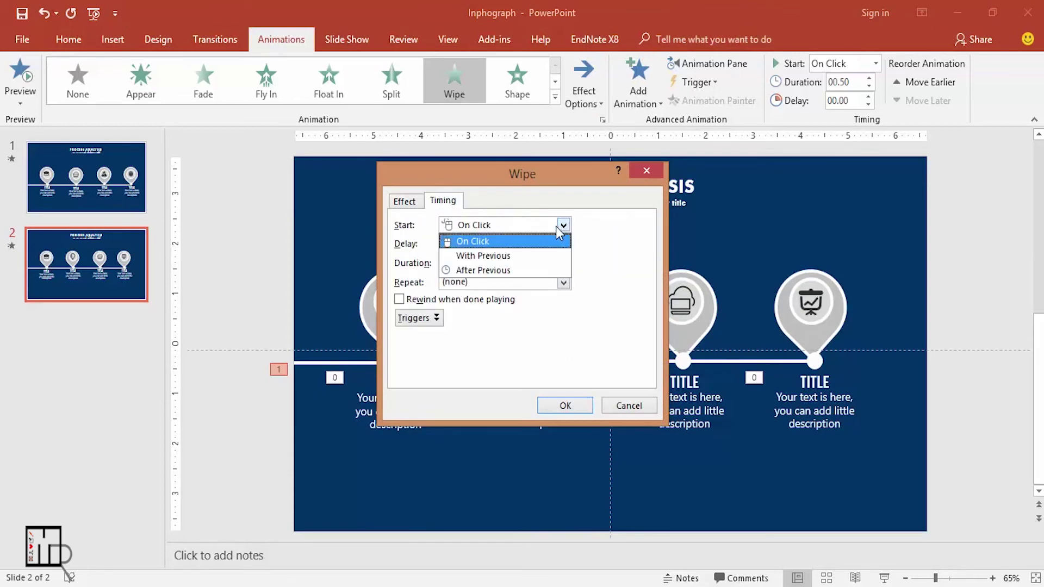
left_click(485, 257)
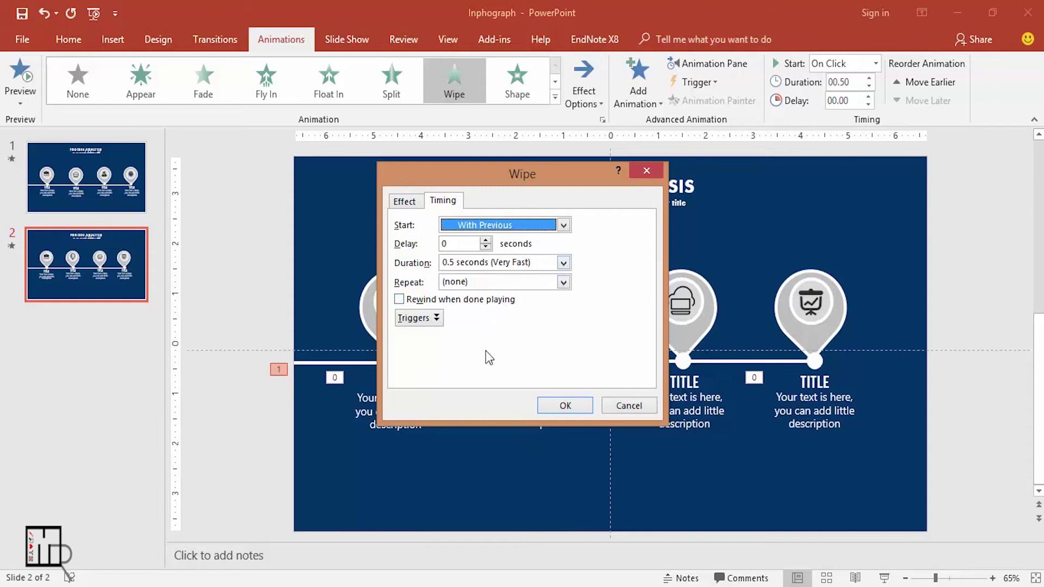
left_click(563, 407)
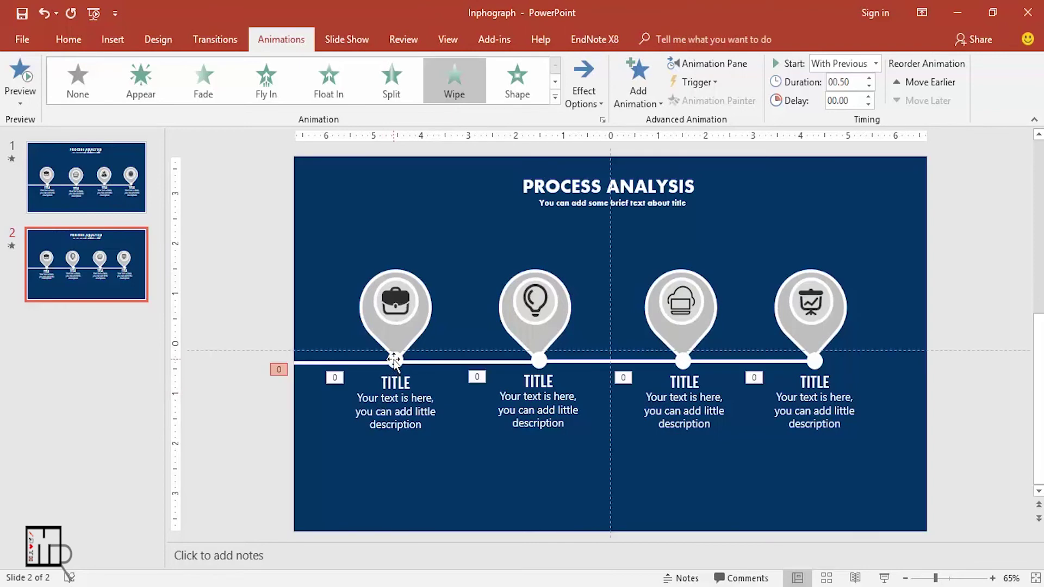
left_click(393, 360)
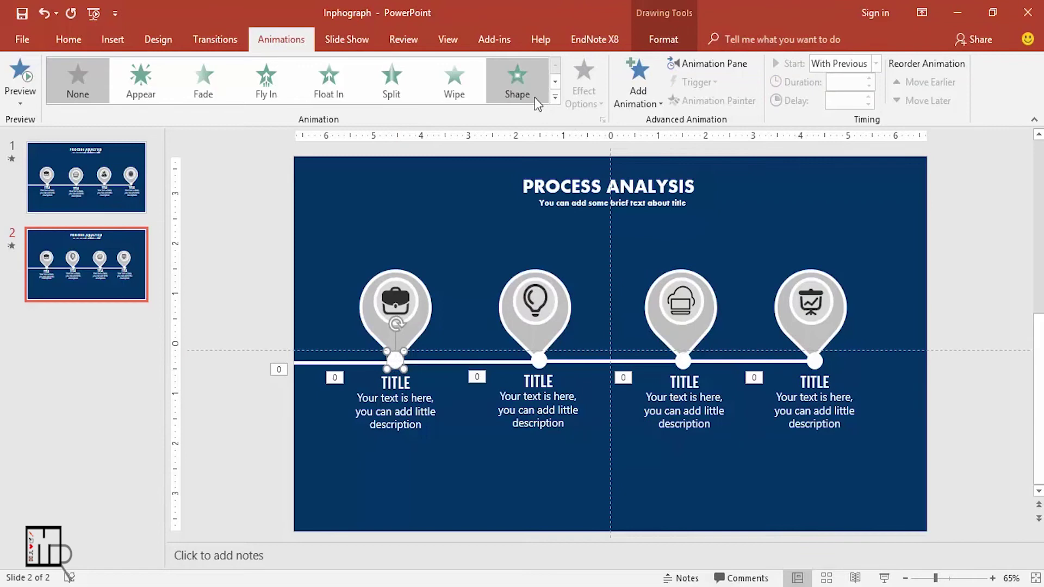
left_click(138, 79)
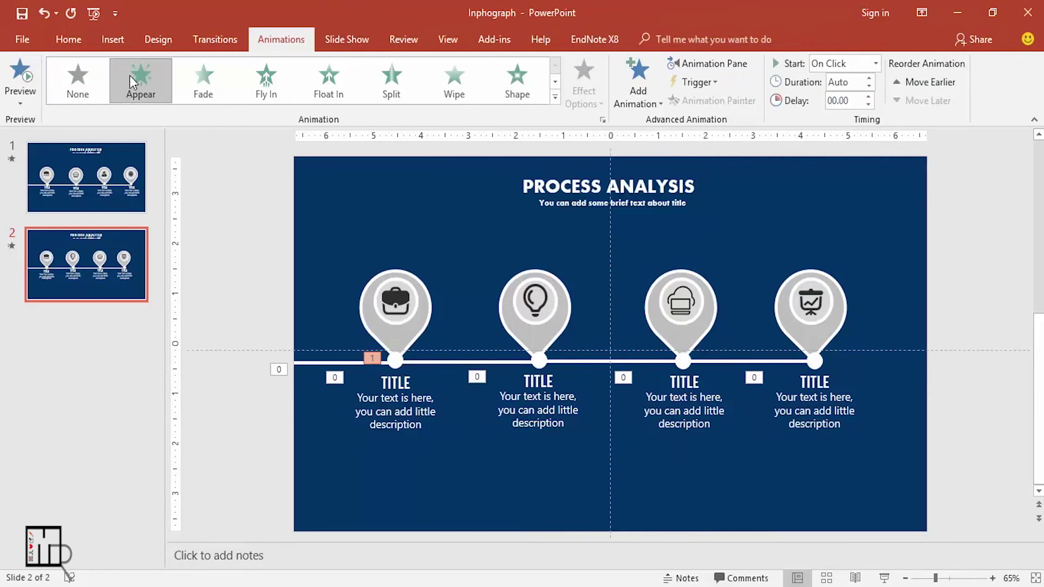
Set the first dot's Appear animation to start After Previous.
left_click(602, 120)
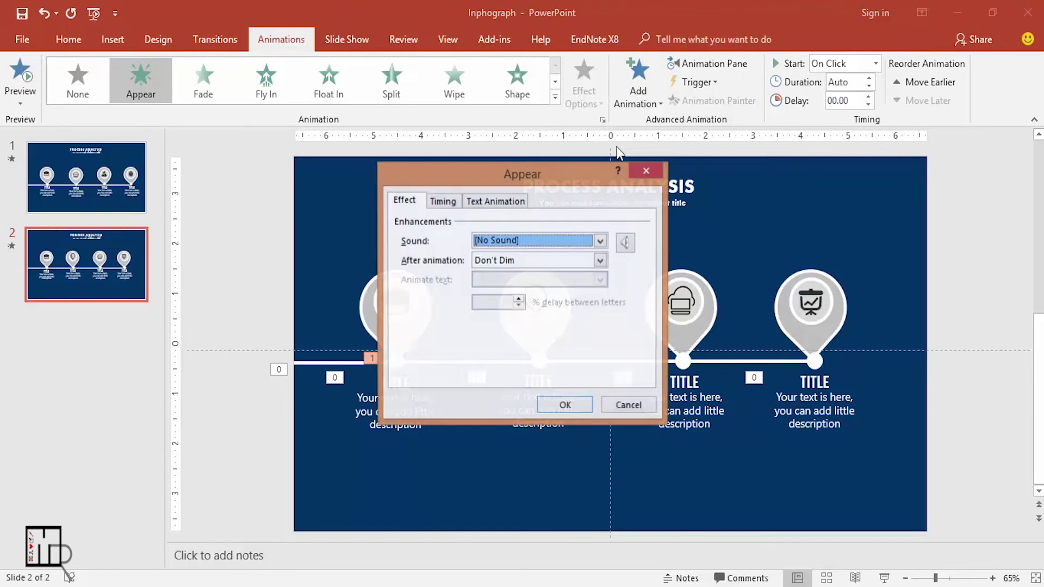
left_click(443, 201)
left_click(563, 225)
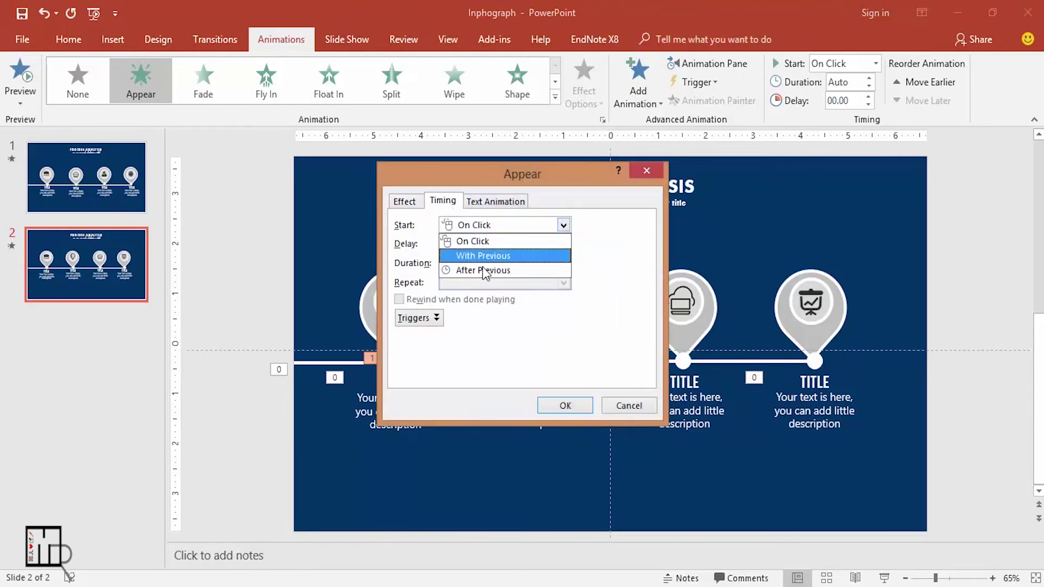
left_click(473, 270)
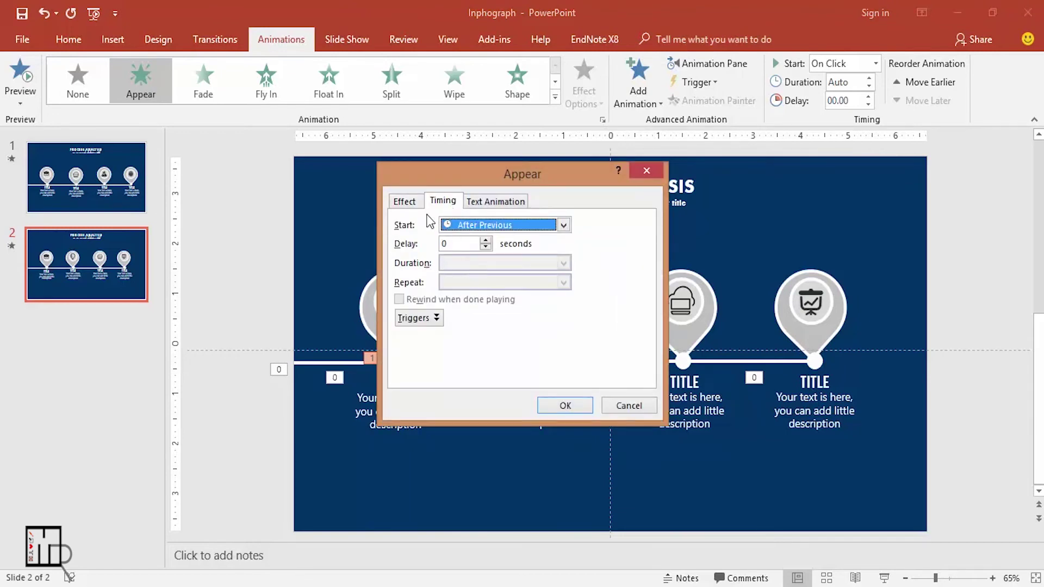
left_click(565, 405)
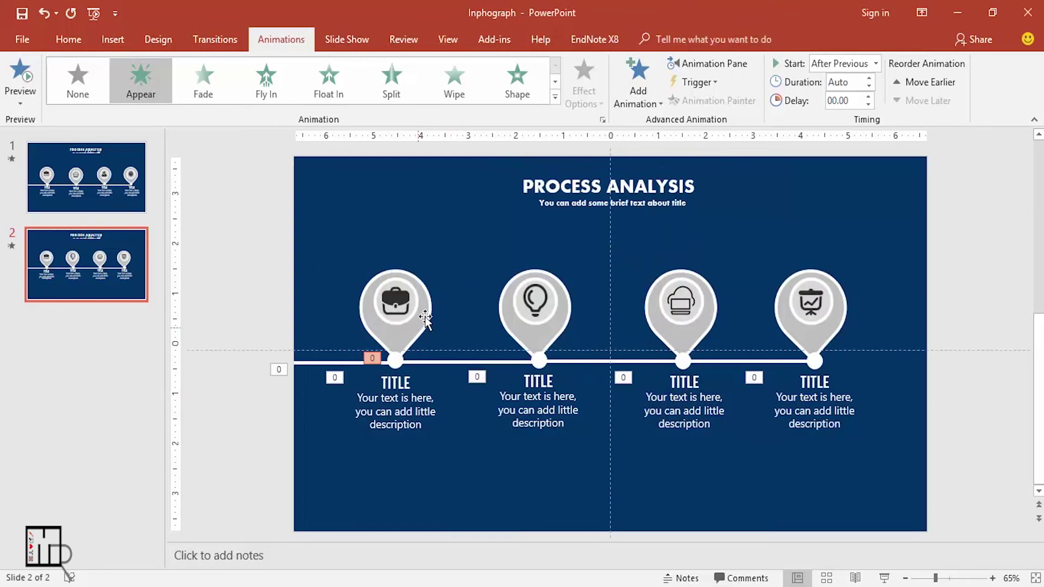
Give the briefcase pin a Wipe From Bottom animation starting After Previous.
left_click(426, 318)
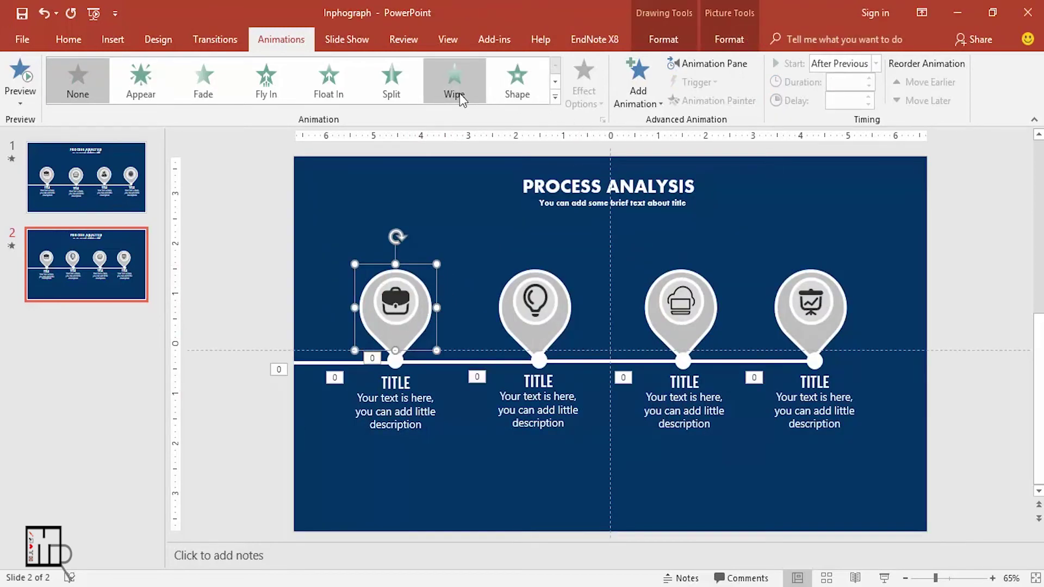
left_click(452, 80)
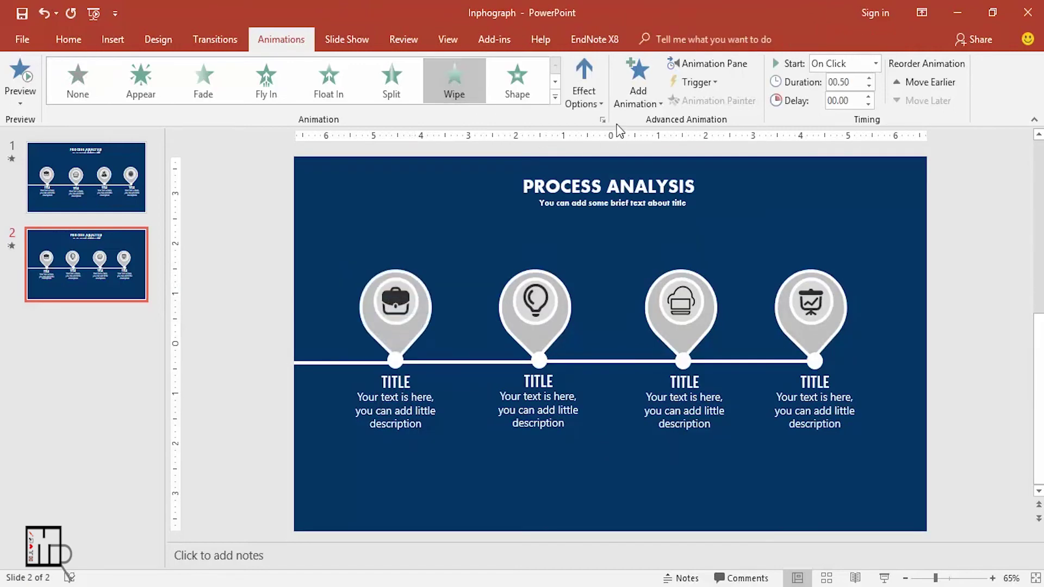
left_click(601, 99)
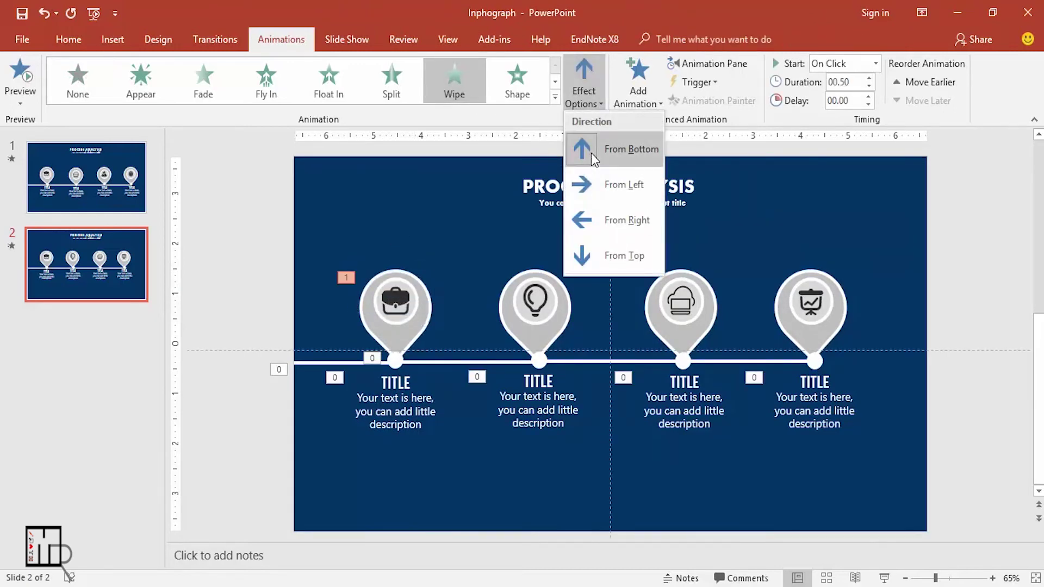
left_click(600, 96)
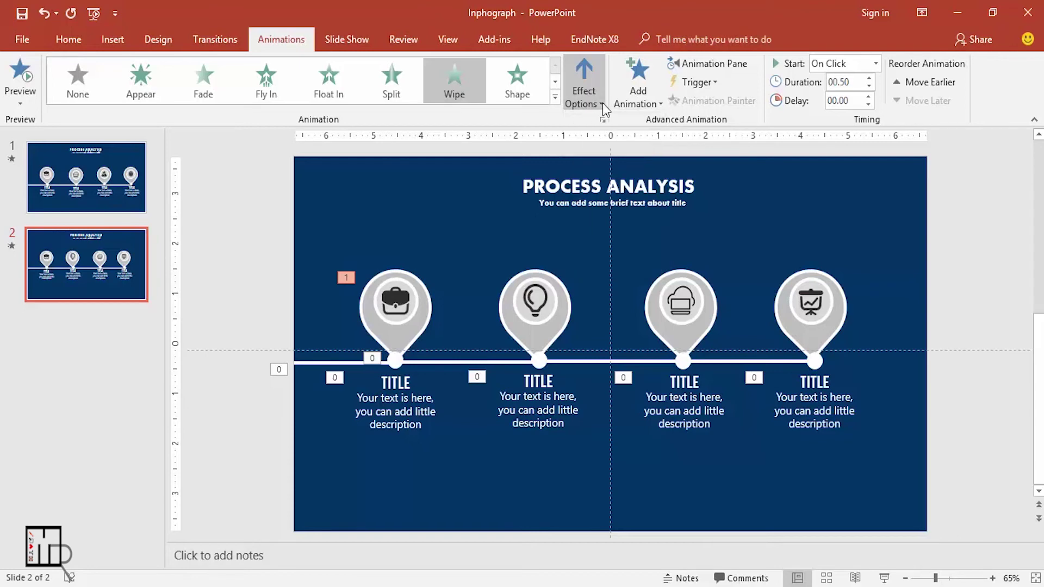
left_click(602, 117)
left_click(442, 201)
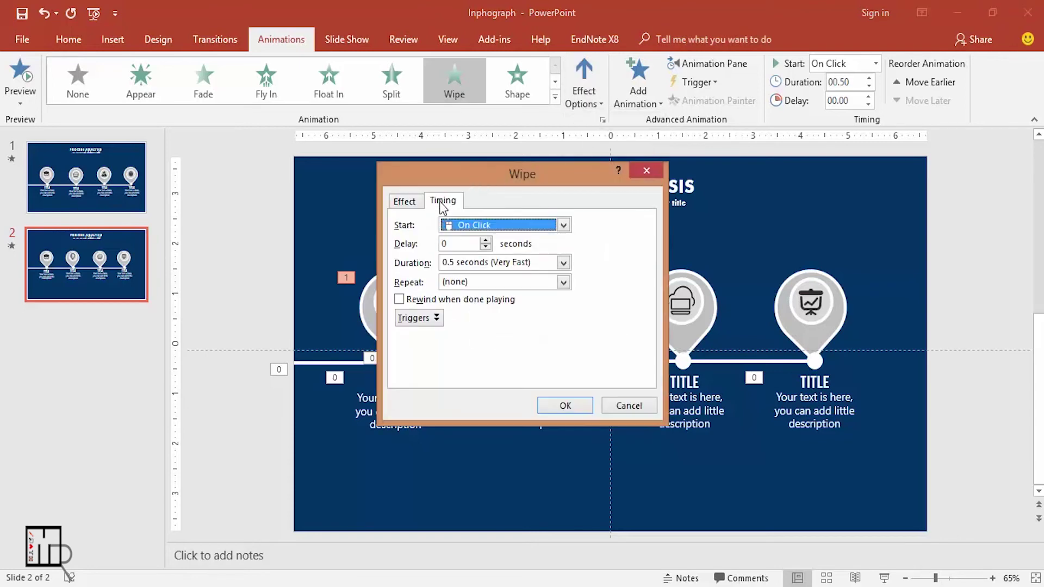
left_click(564, 225)
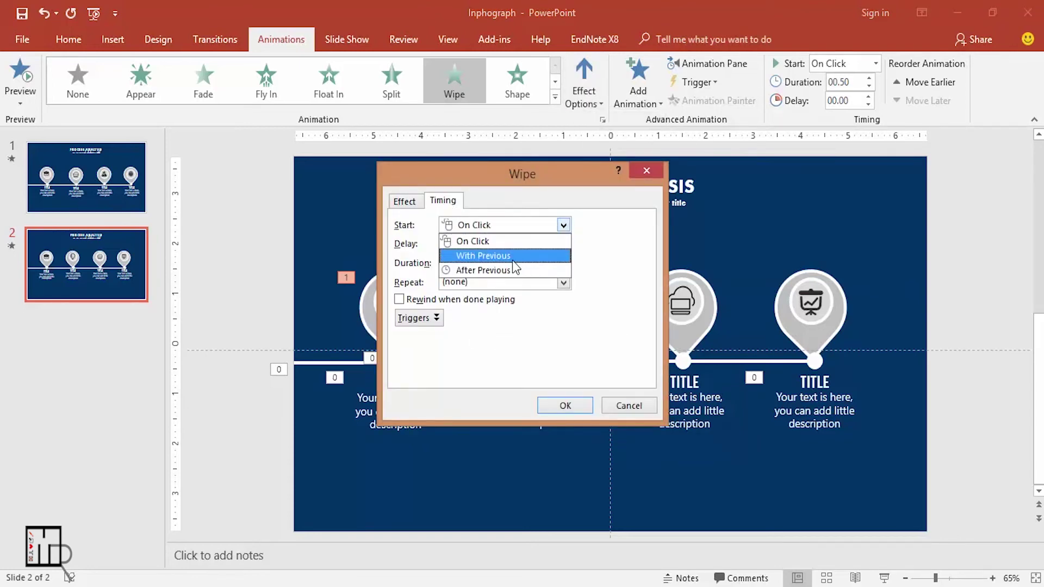
left_click(490, 268)
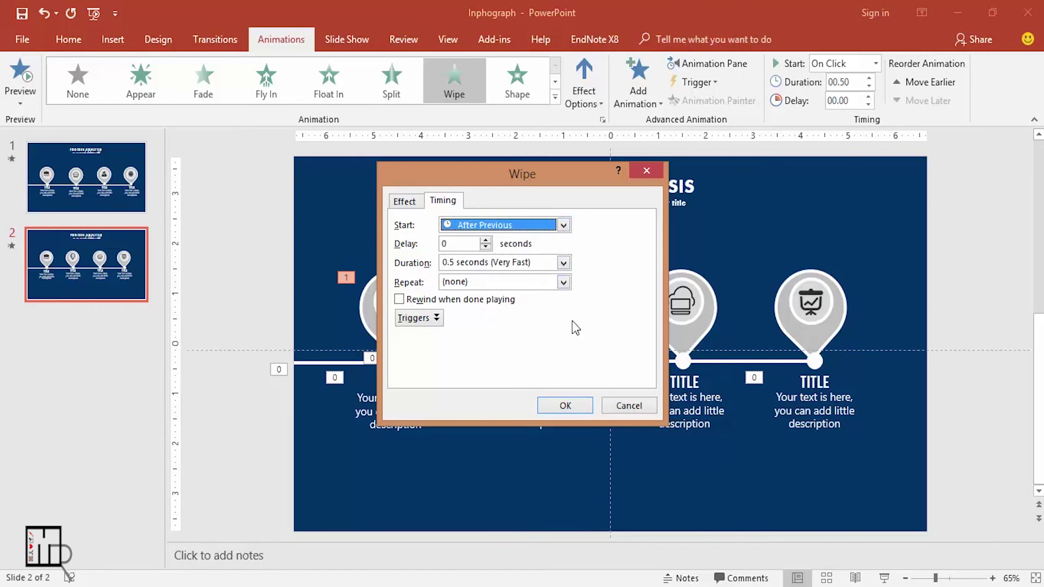
left_click(564, 405)
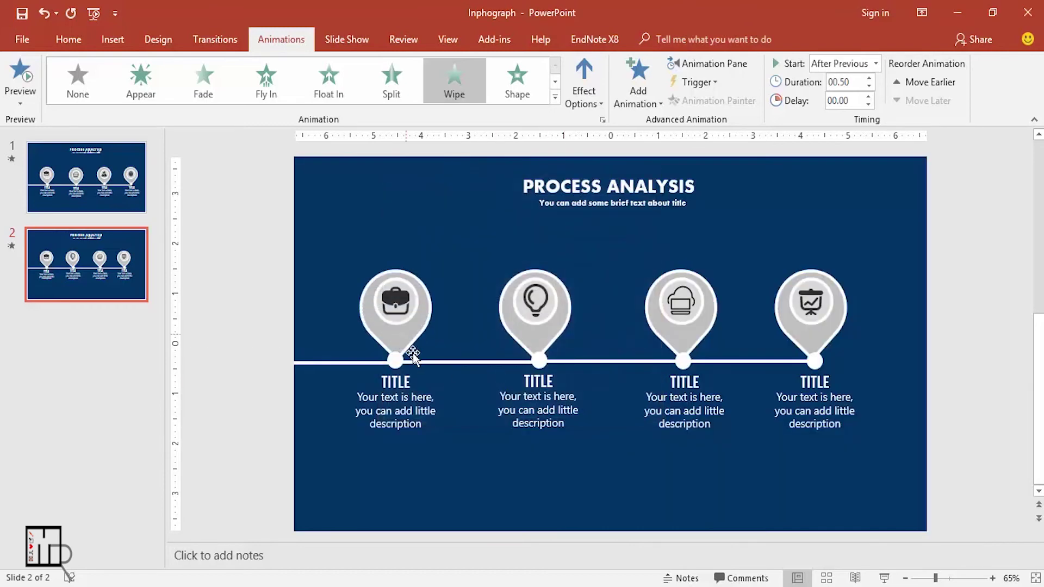
left_click(406, 381)
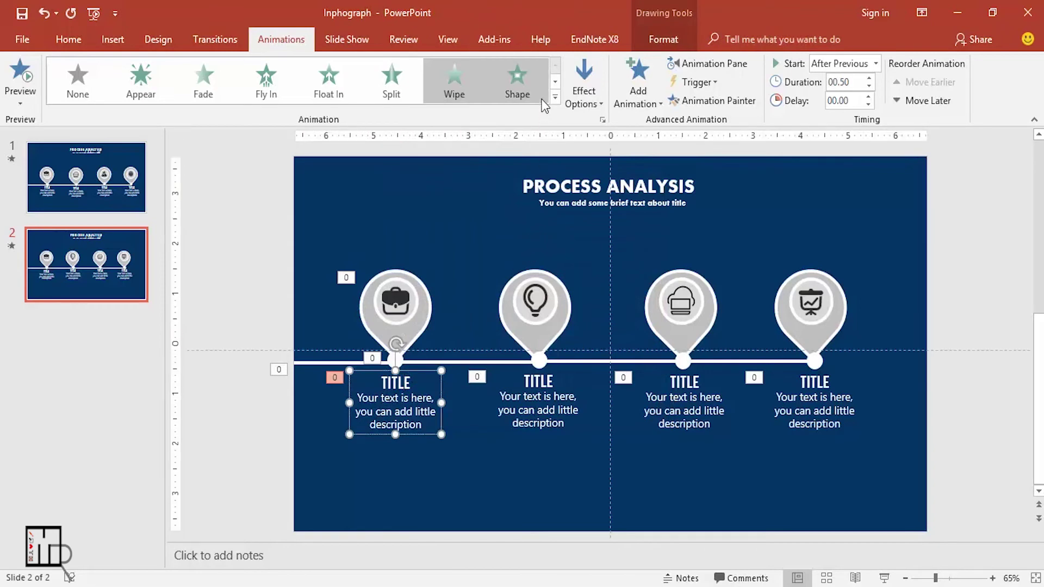
Apply Wipe From Top to the first pin's TITLE and description box, starting After Previous.
left_click(455, 90)
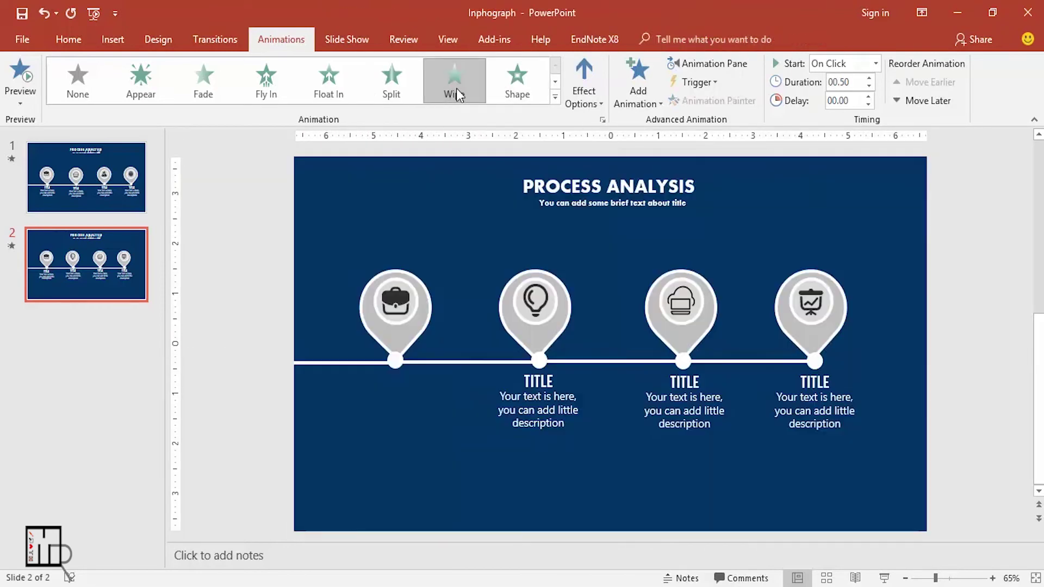
left_click(589, 102)
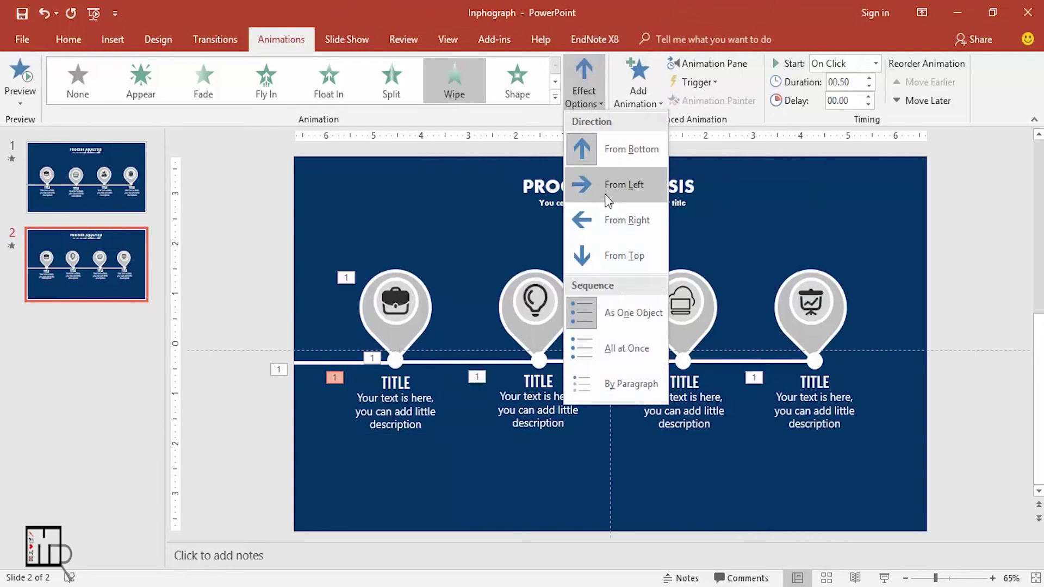
left_click(601, 254)
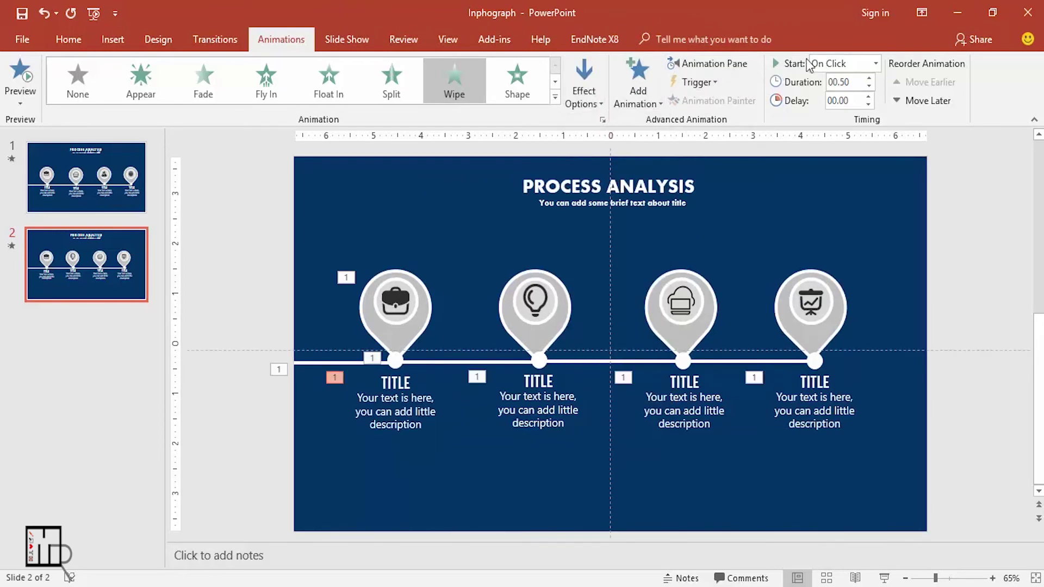
left_click(603, 119)
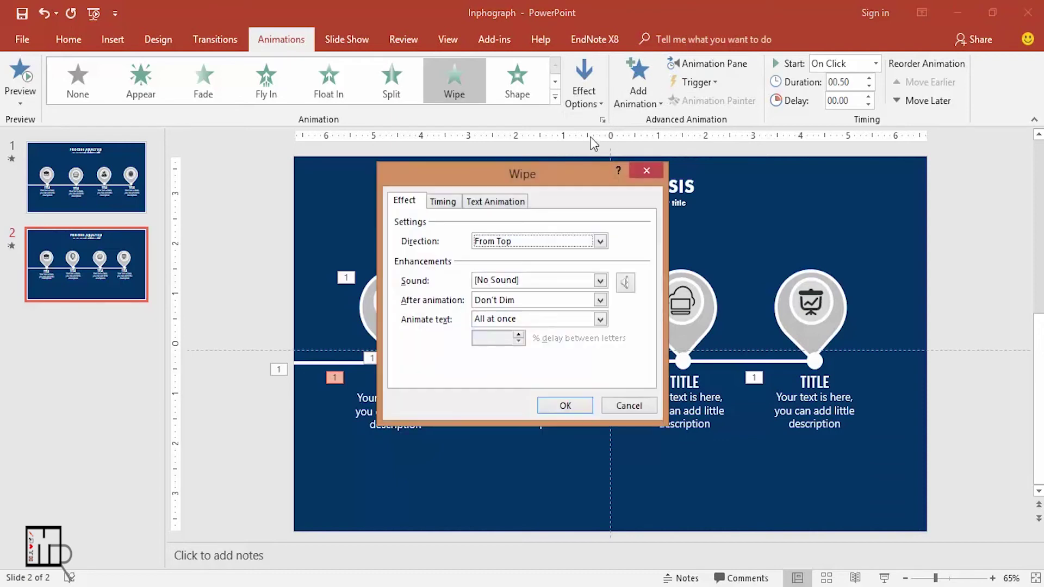
left_click(453, 205)
left_click(563, 225)
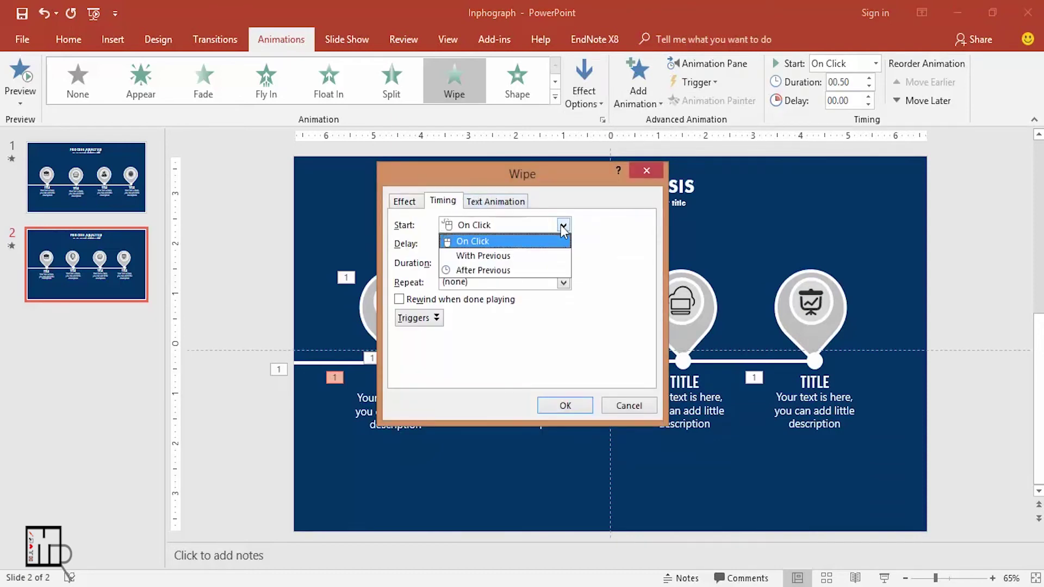
left_click(488, 269)
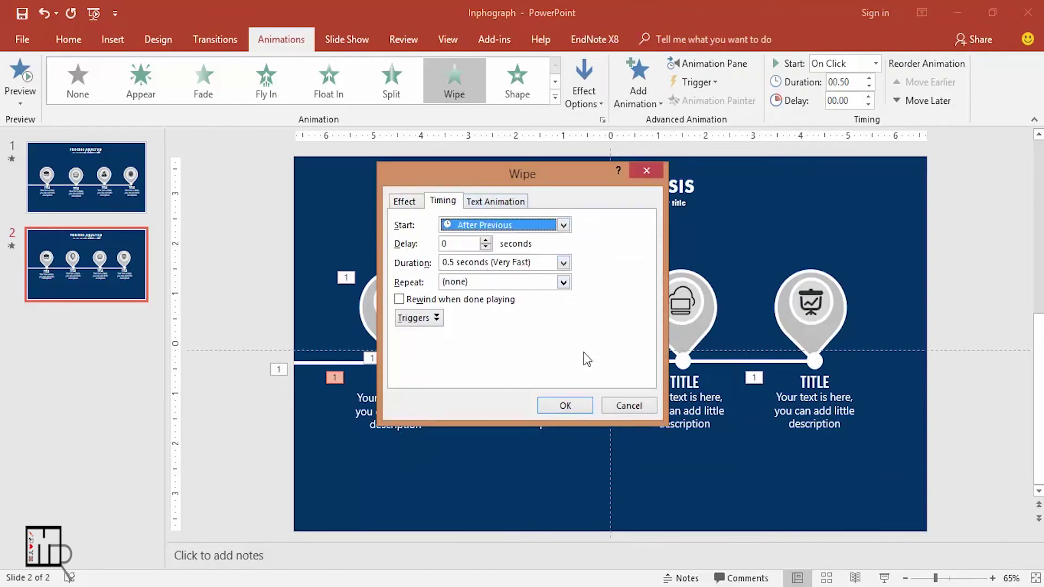
left_click(553, 411)
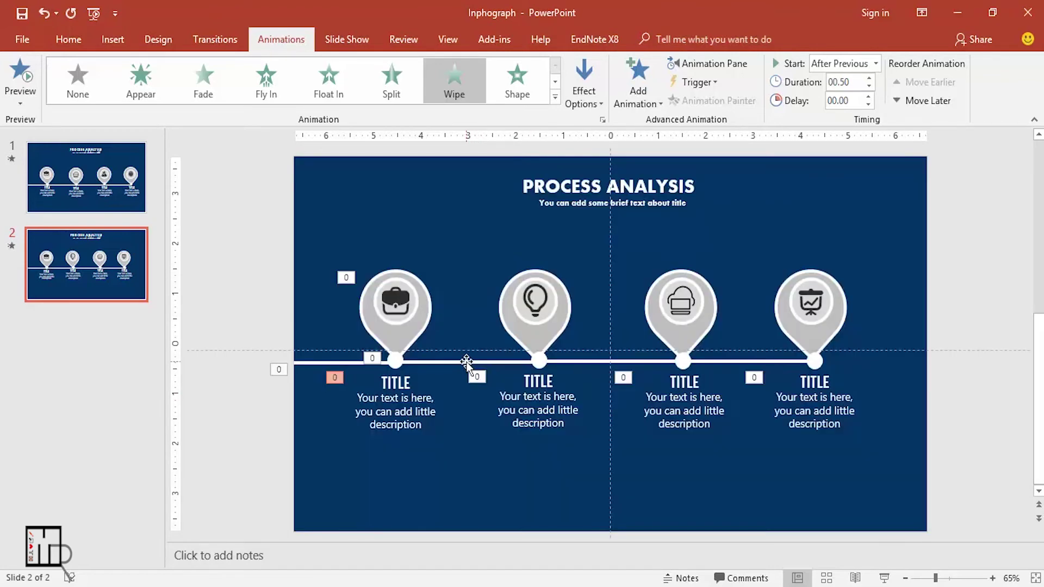
left_click(469, 362)
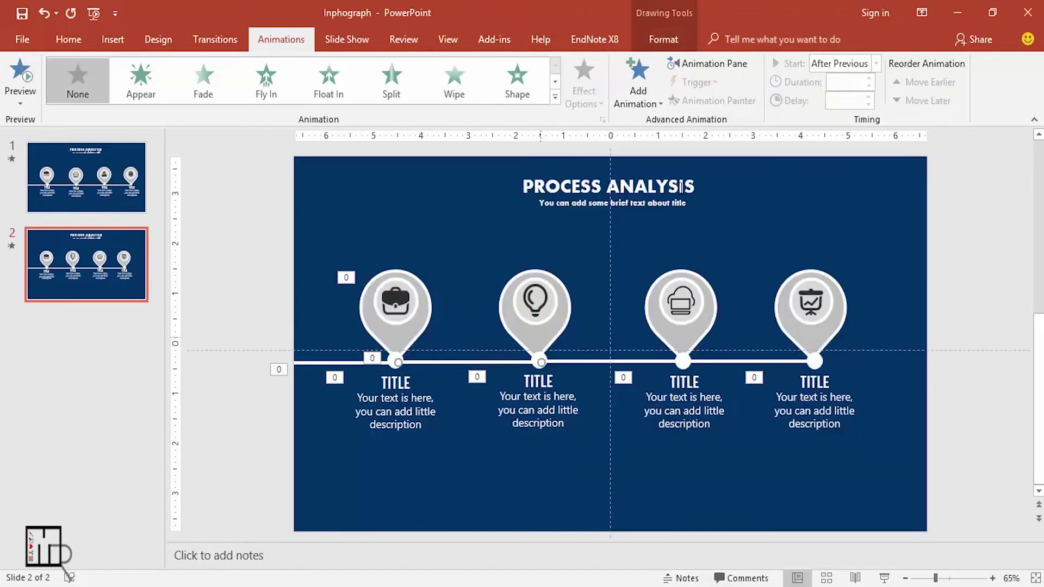
Give the line between the first two pins a Wipe From Left starting After Previous.
left_click(468, 85)
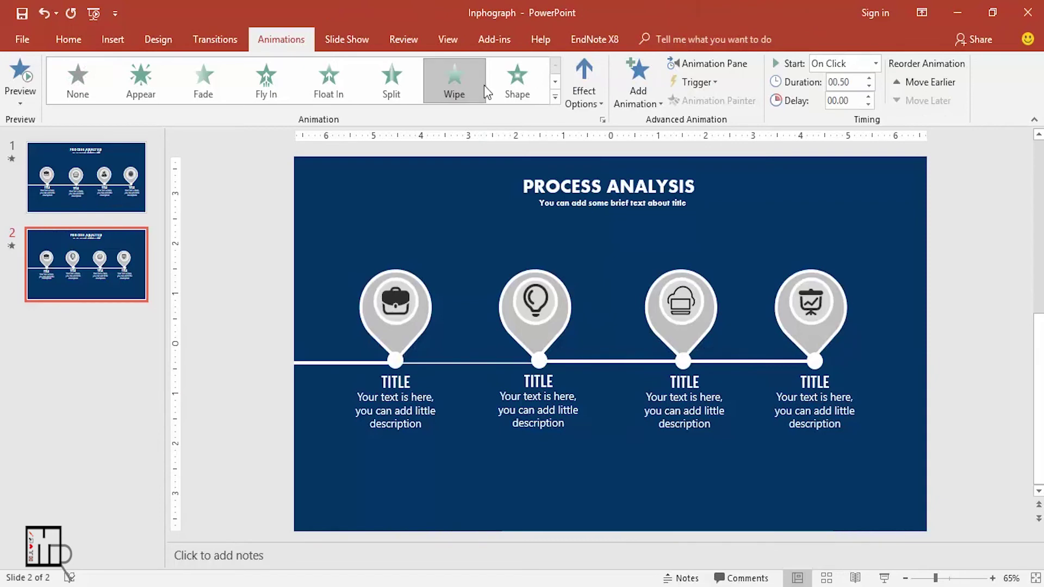
left_click(597, 94)
left_click(604, 181)
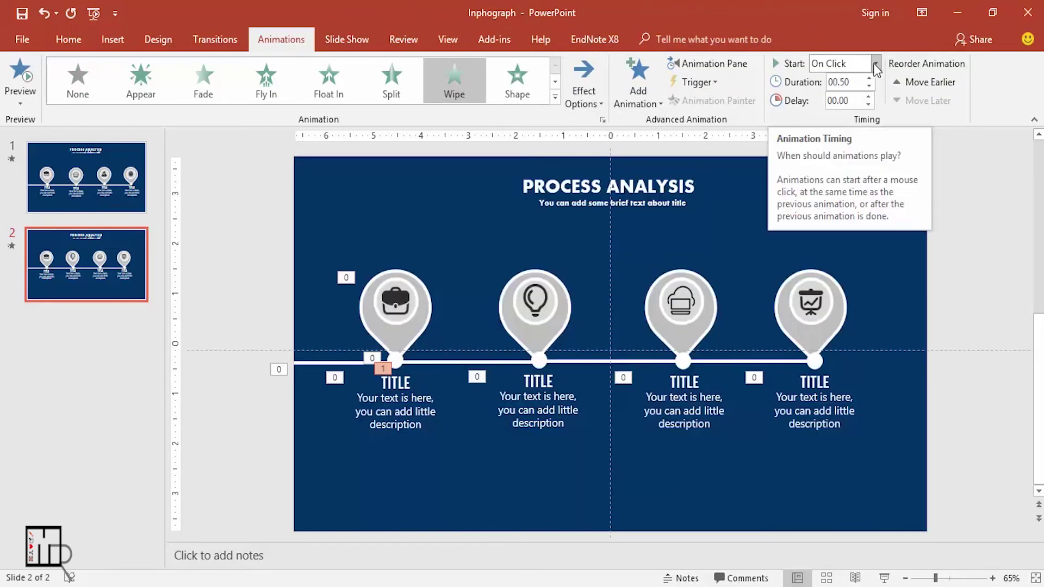
left_click(875, 65)
left_click(838, 113)
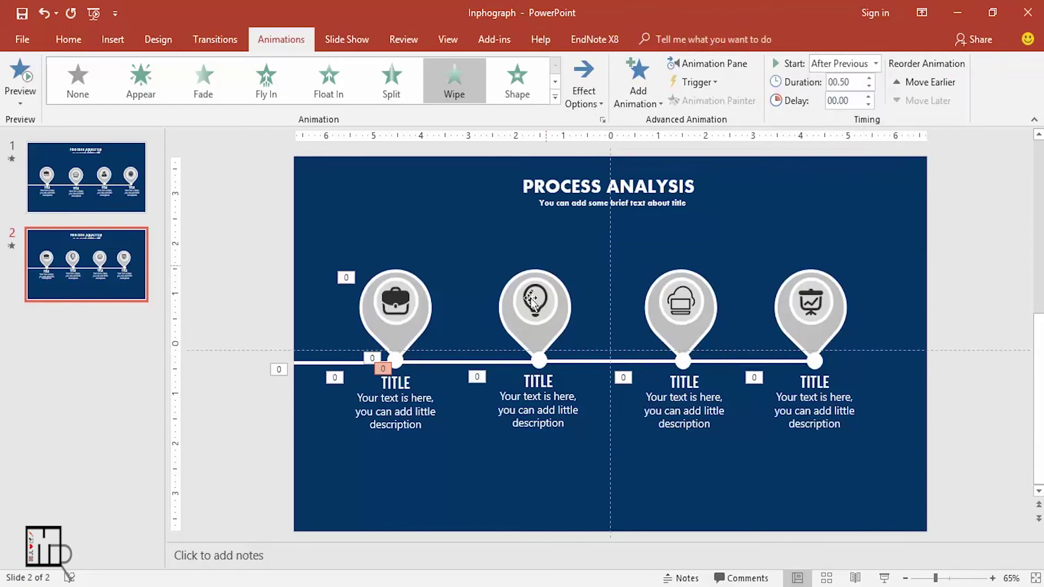
Give the dot under the lightbulb pin an Appear animation starting After Previous.
left_click(538, 360)
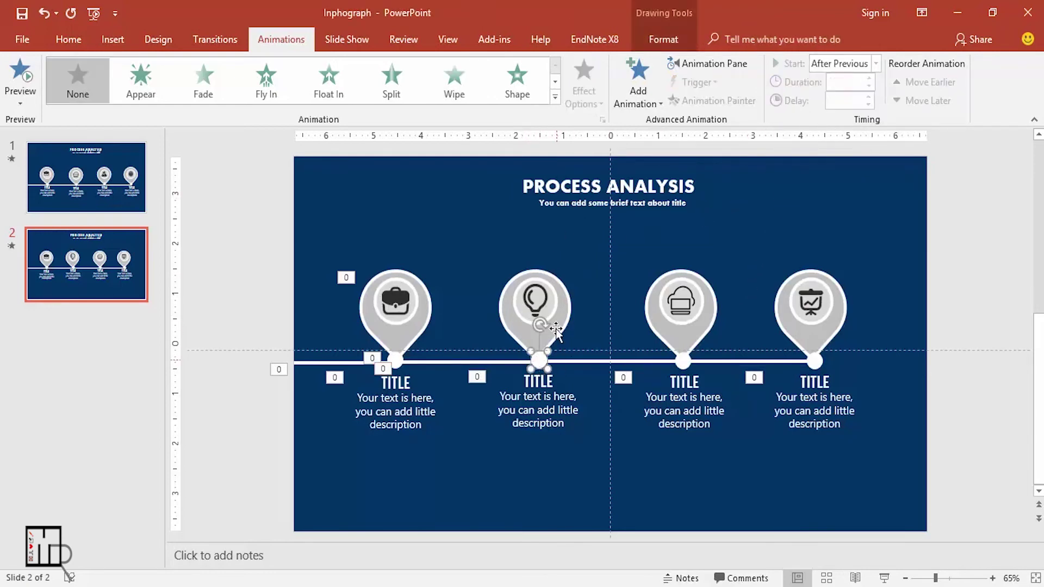
left_click(147, 88)
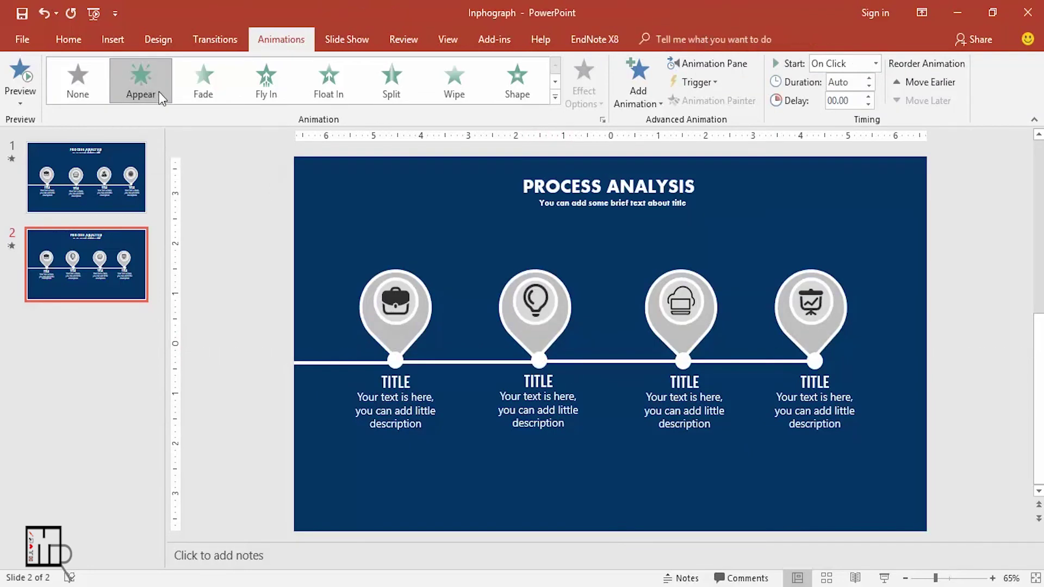
left_click(874, 64)
left_click(841, 112)
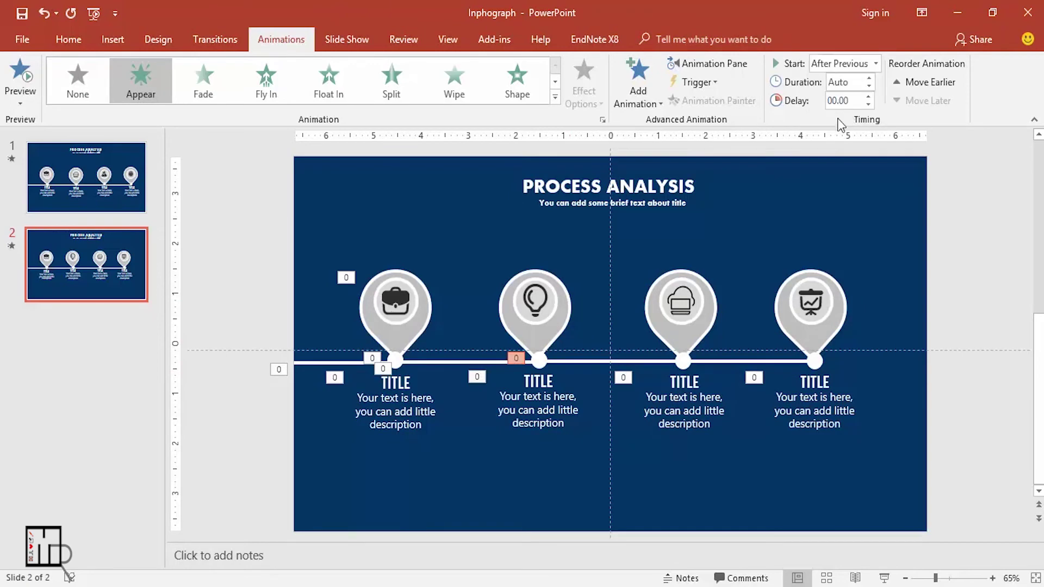
left_click(566, 313)
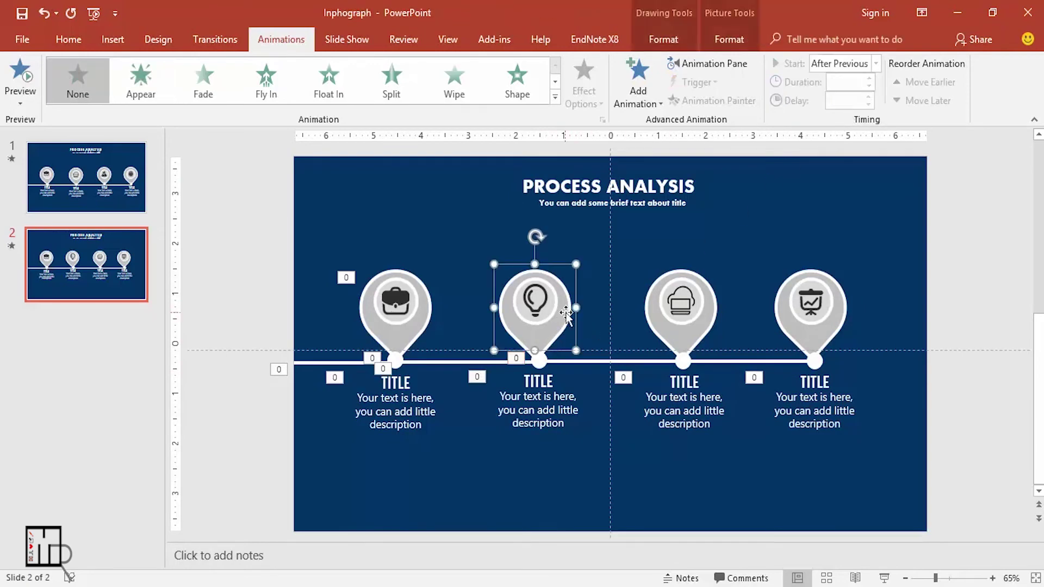
Give the lightbulb pin a Wipe entrance starting After Previous.
left_click(450, 86)
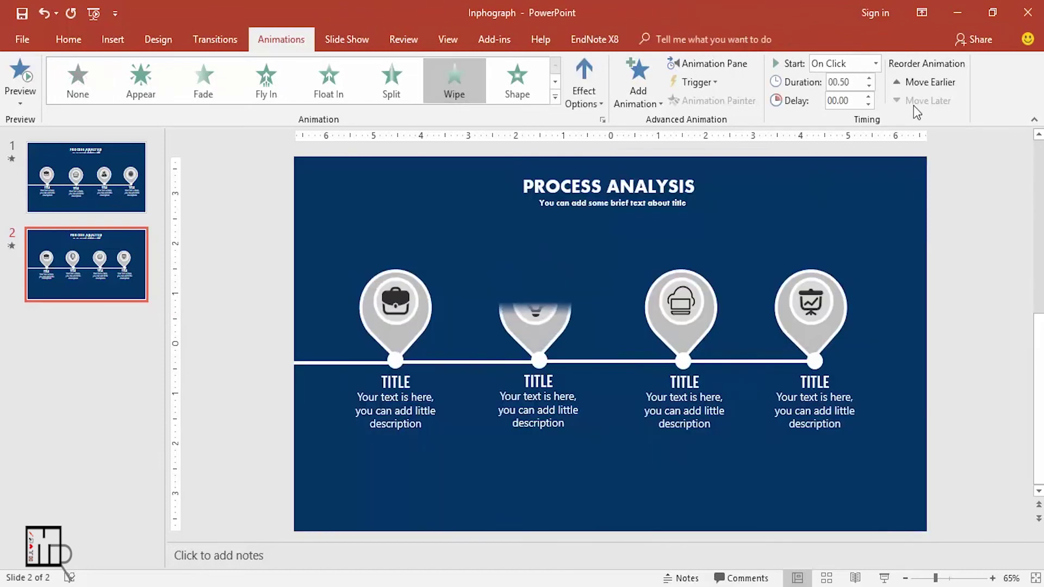
left_click(875, 64)
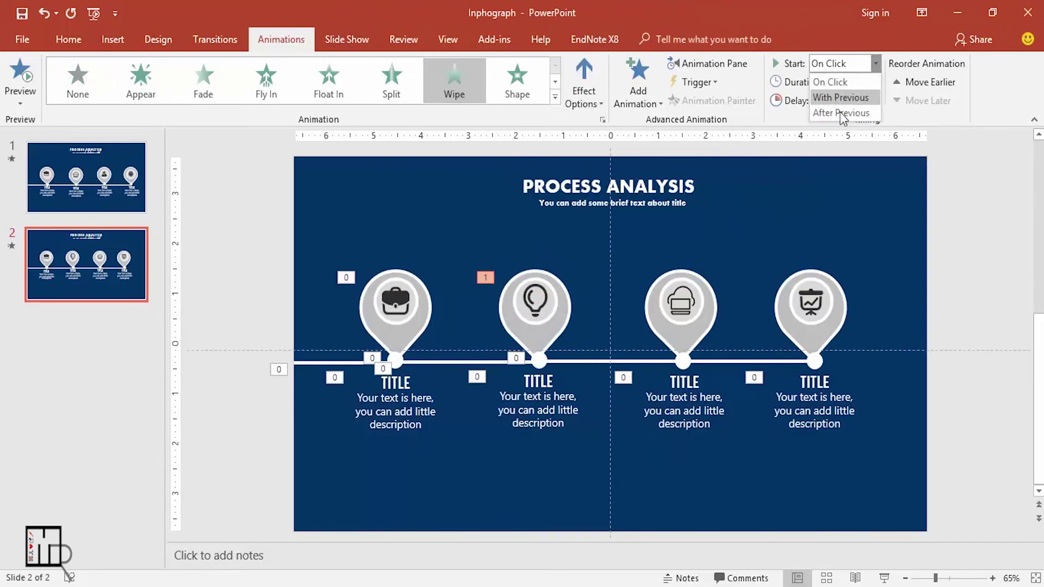
left_click(841, 113)
Apply Wipe From Top to the second pin's TITLE and description box, starting After Previous.
left_click(537, 395)
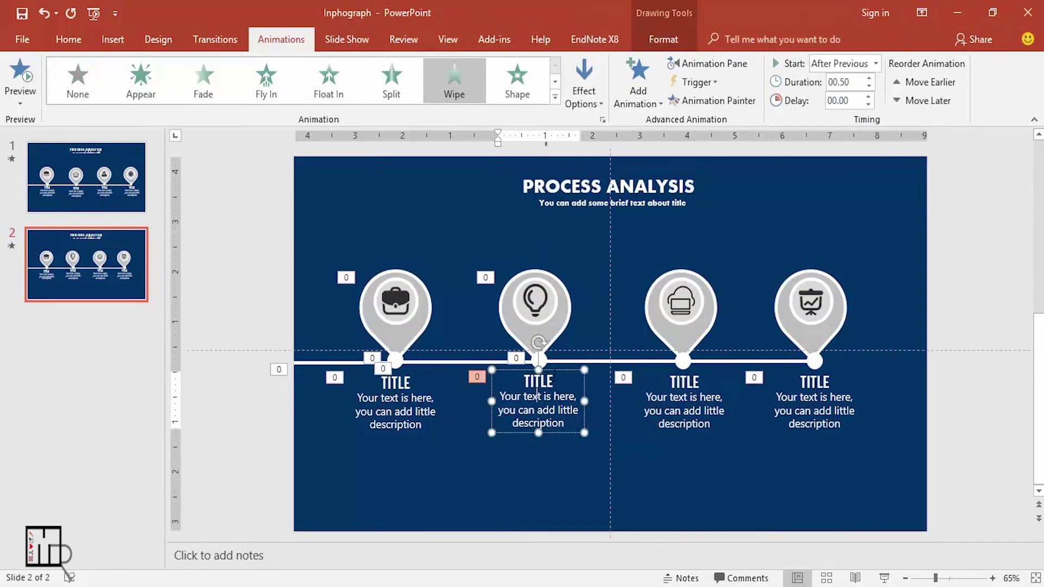
left_click(560, 370)
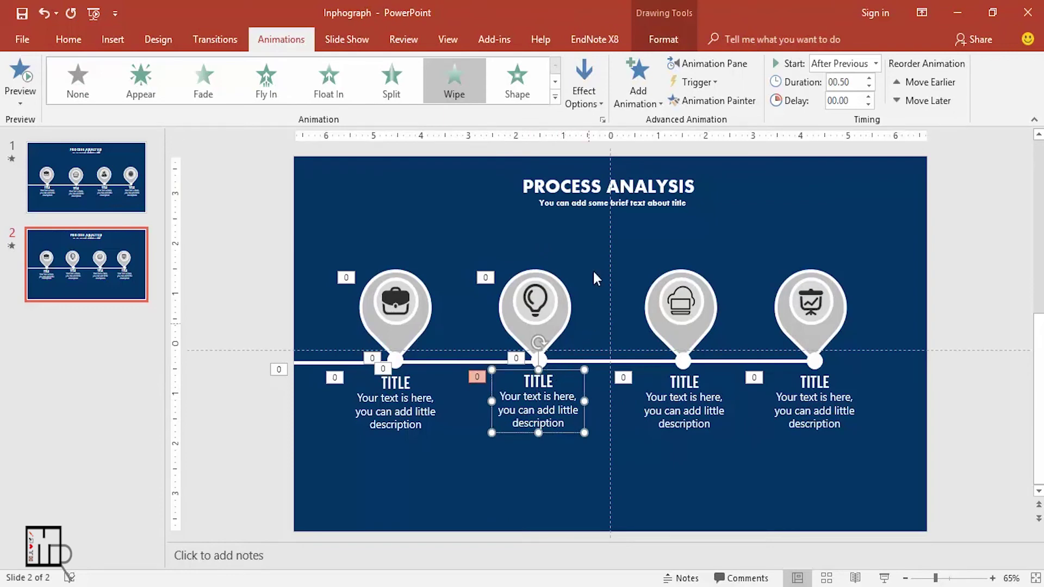
left_click(462, 83)
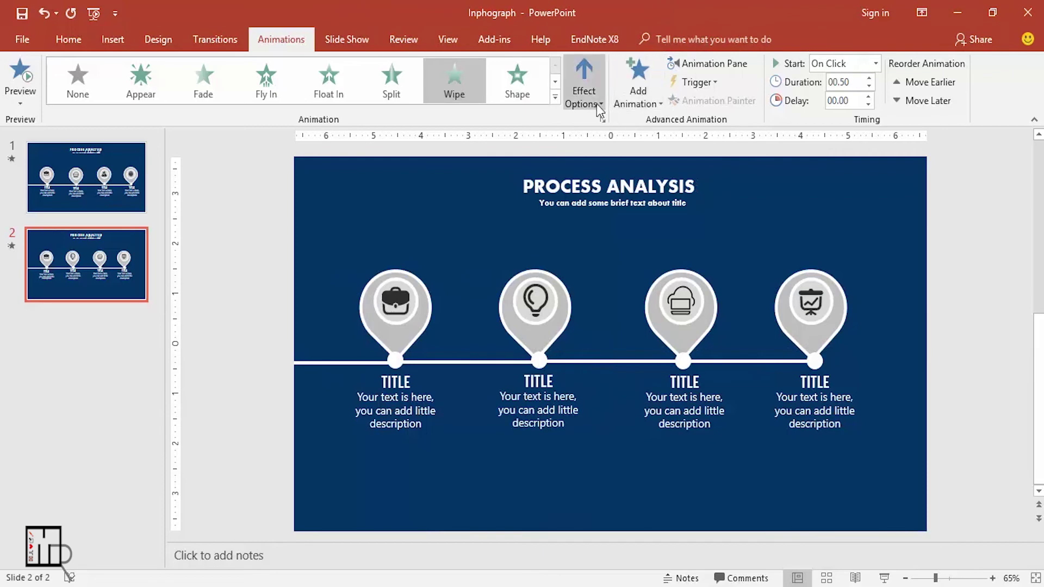
left_click(596, 104)
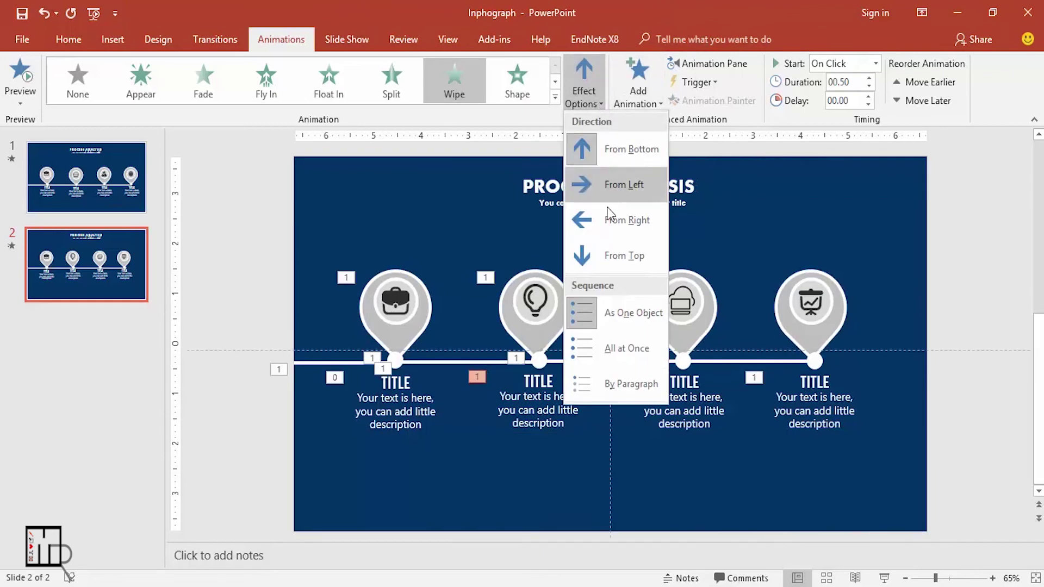
left_click(604, 254)
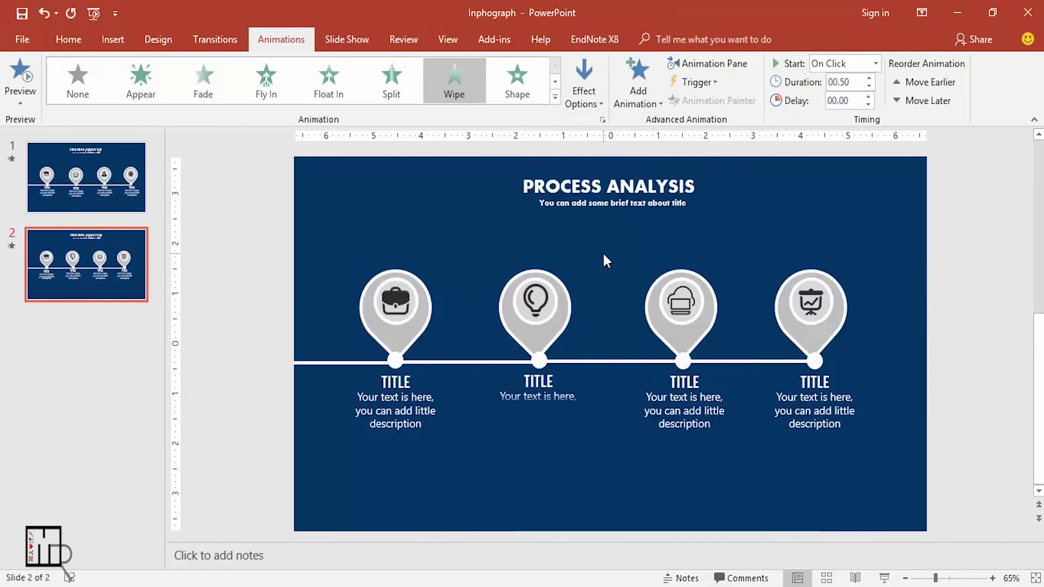
left_click(875, 63)
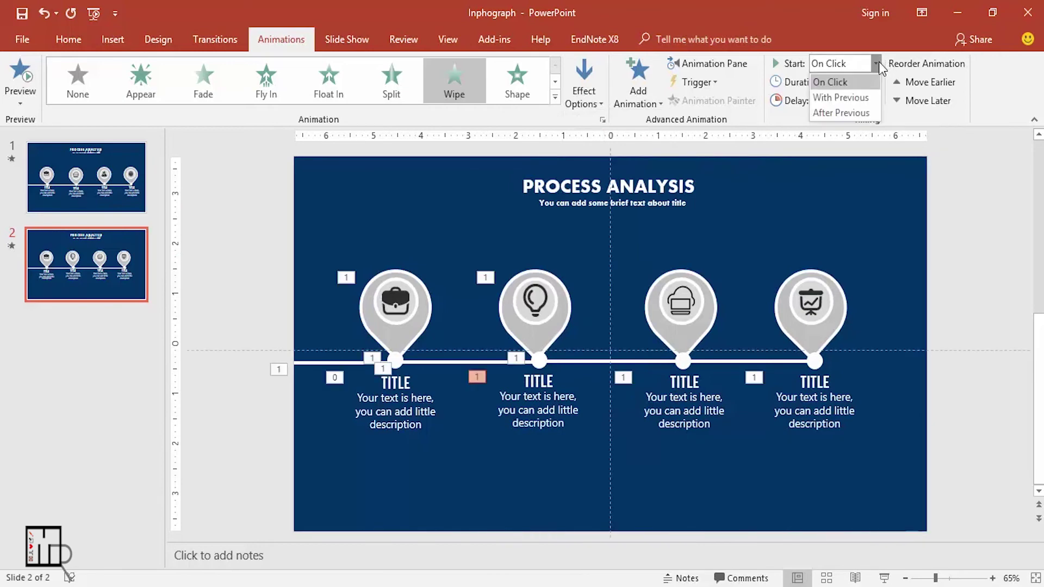
left_click(848, 110)
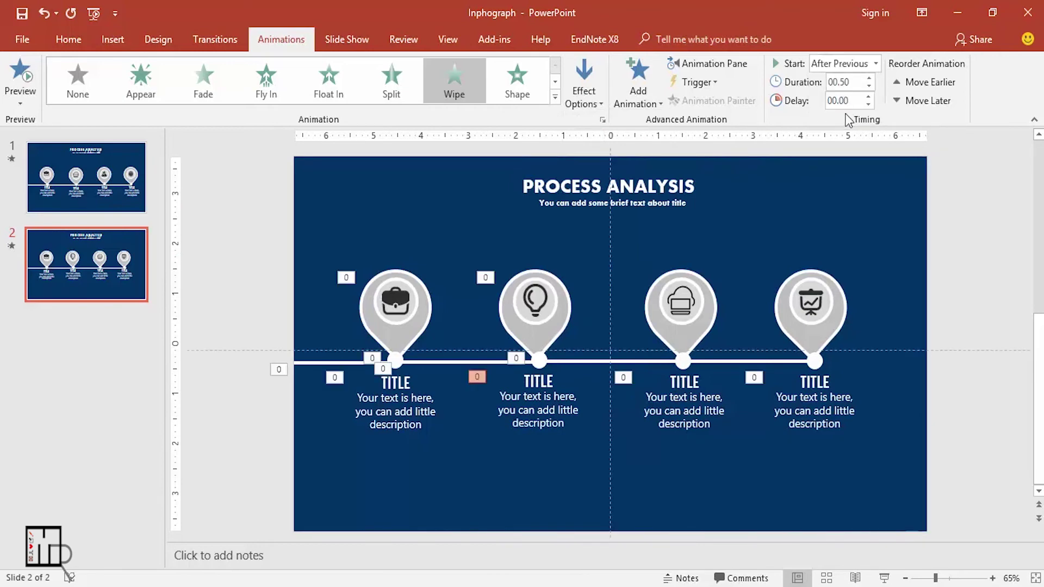
left_click(595, 361)
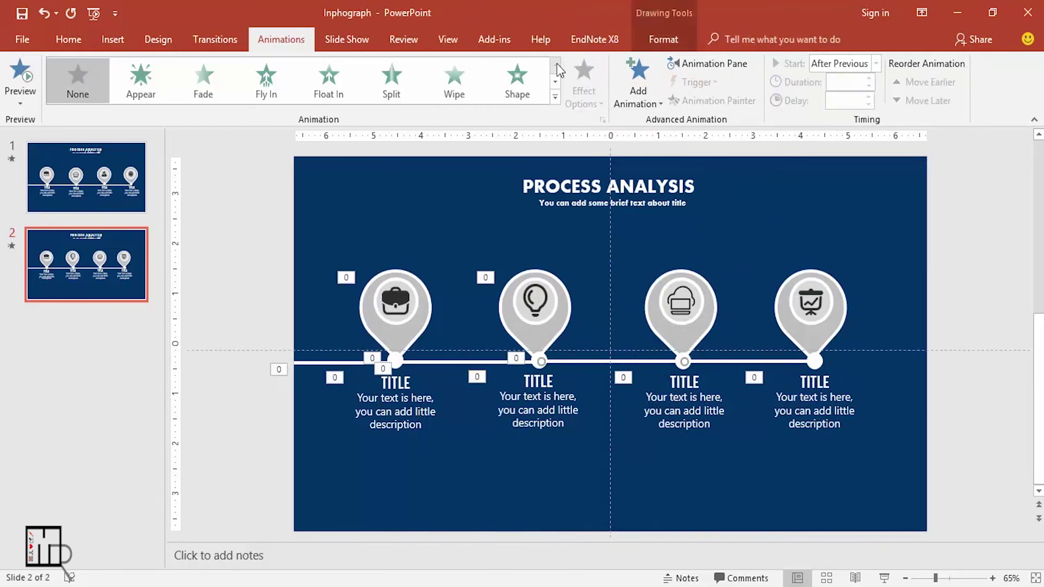
Give the line between the lightbulb and laptop pins a Wipe From Left, starting After Previous.
left_click(454, 87)
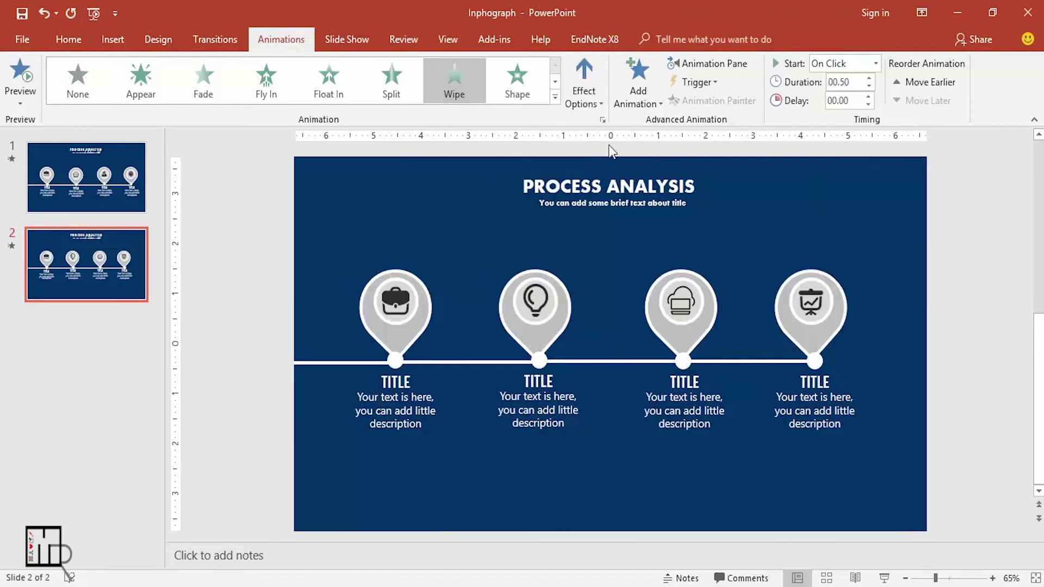
left_click(598, 103)
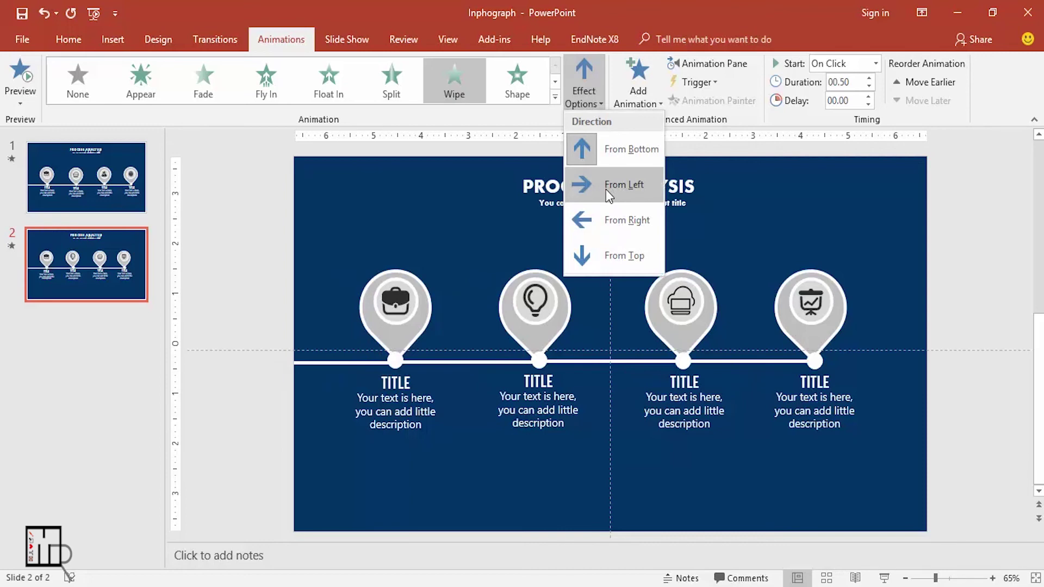
left_click(615, 184)
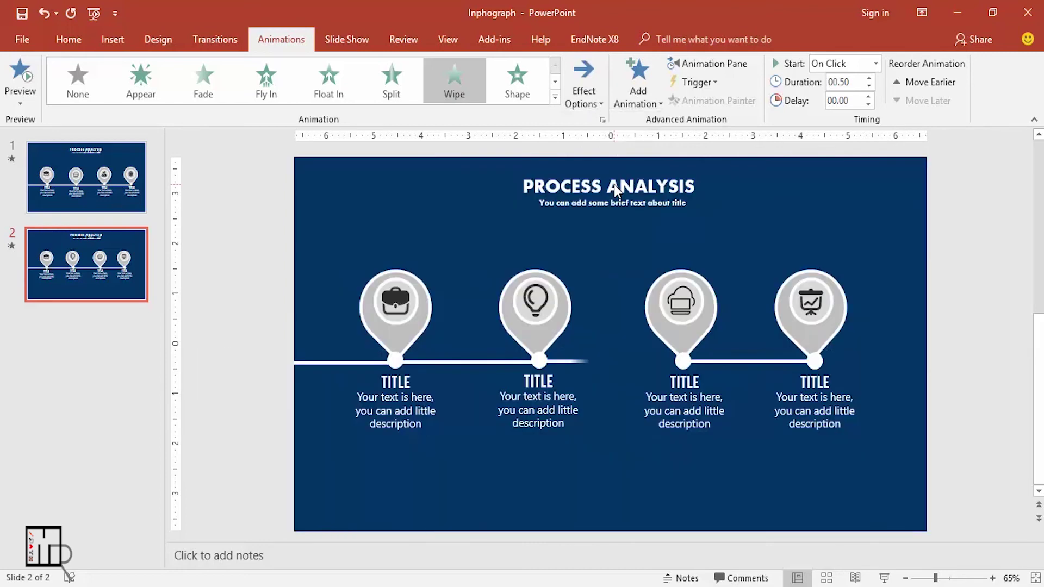
left_click(875, 64)
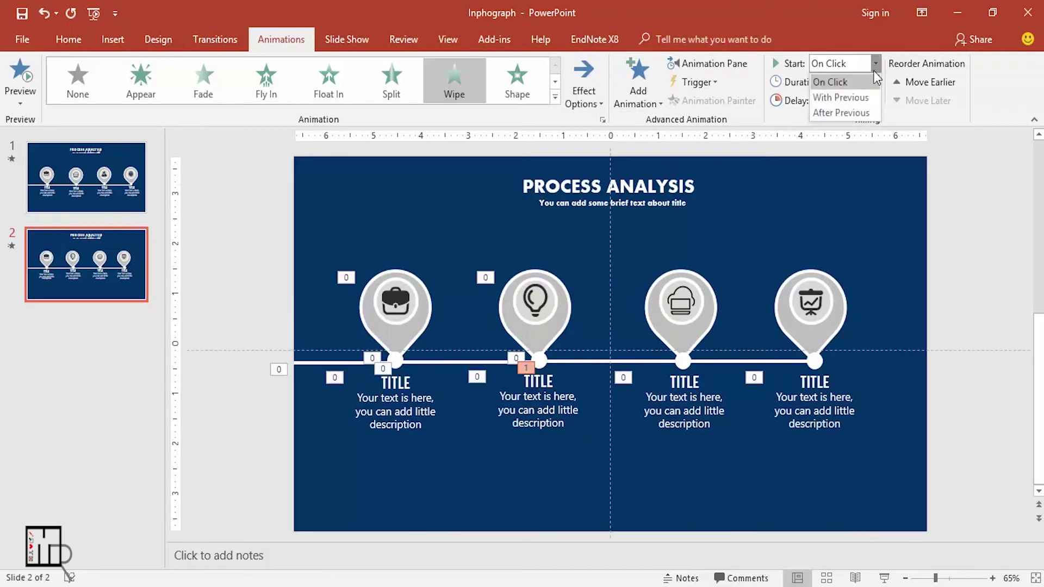
left_click(848, 110)
left_click(680, 360)
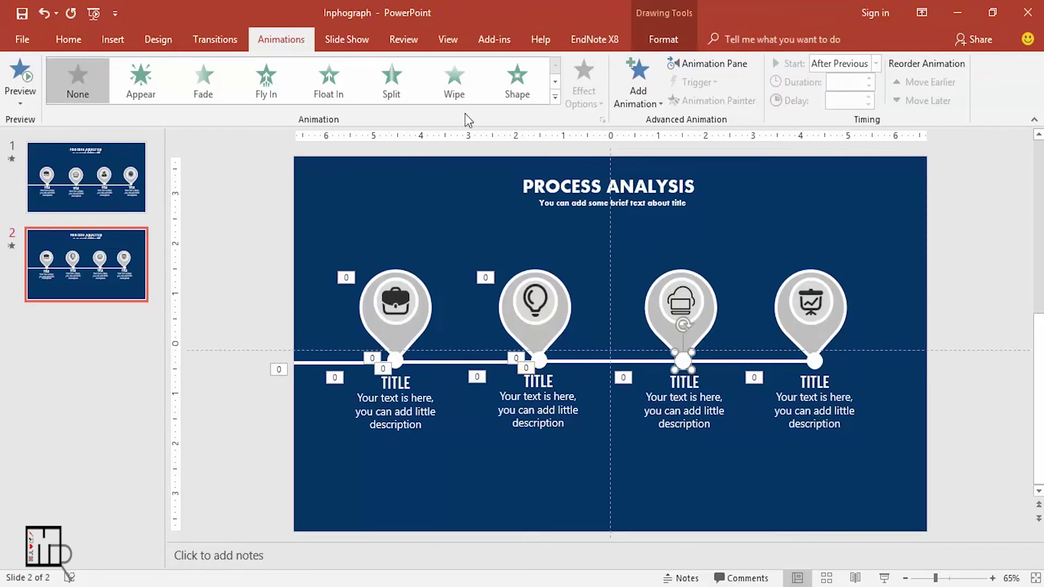
Make the third timeline dot Appear and the third pin Wipe, both starting After Previous.
left_click(140, 79)
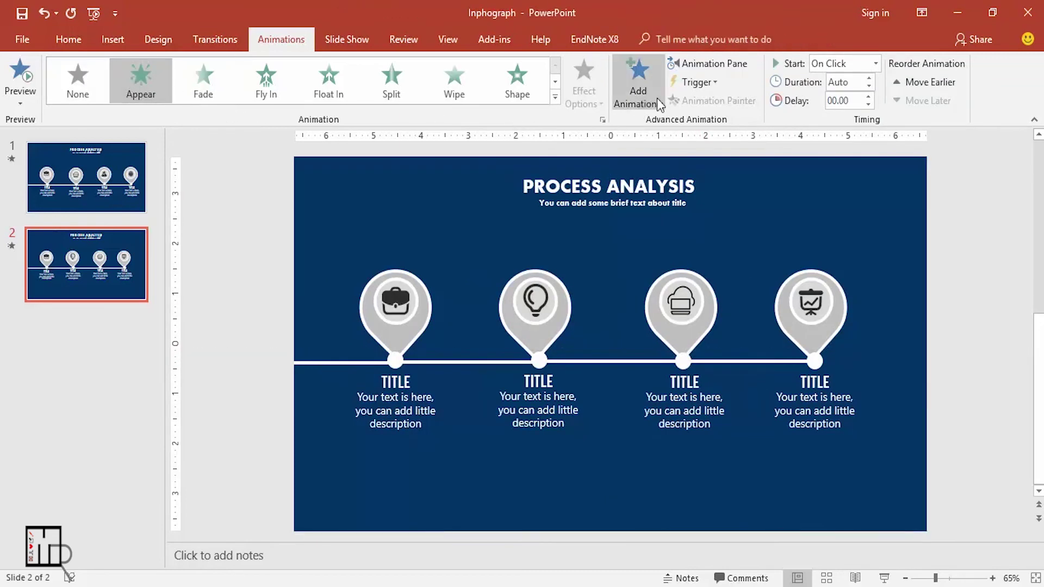
left_click(877, 64)
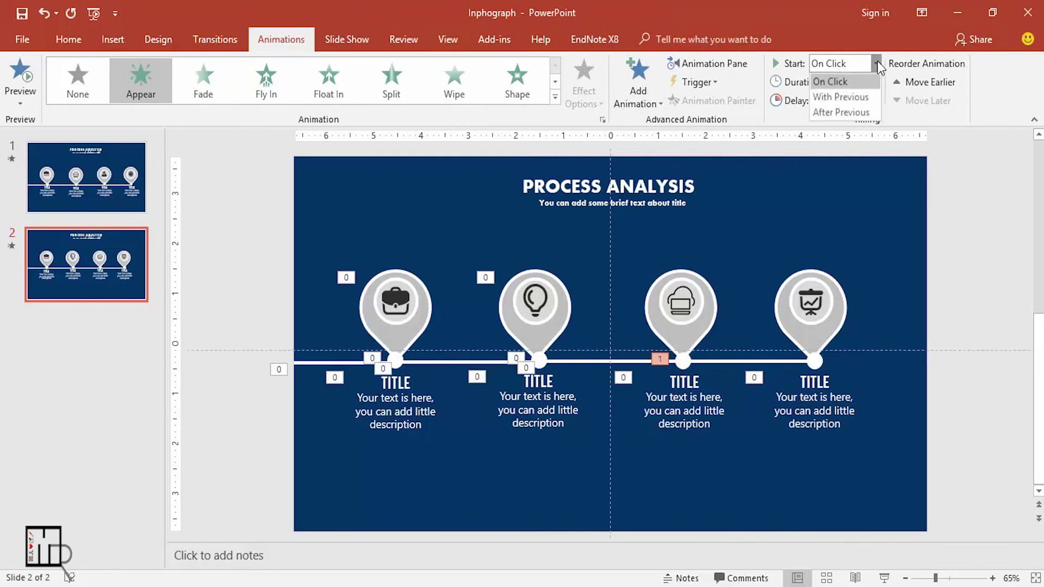
left_click(842, 112)
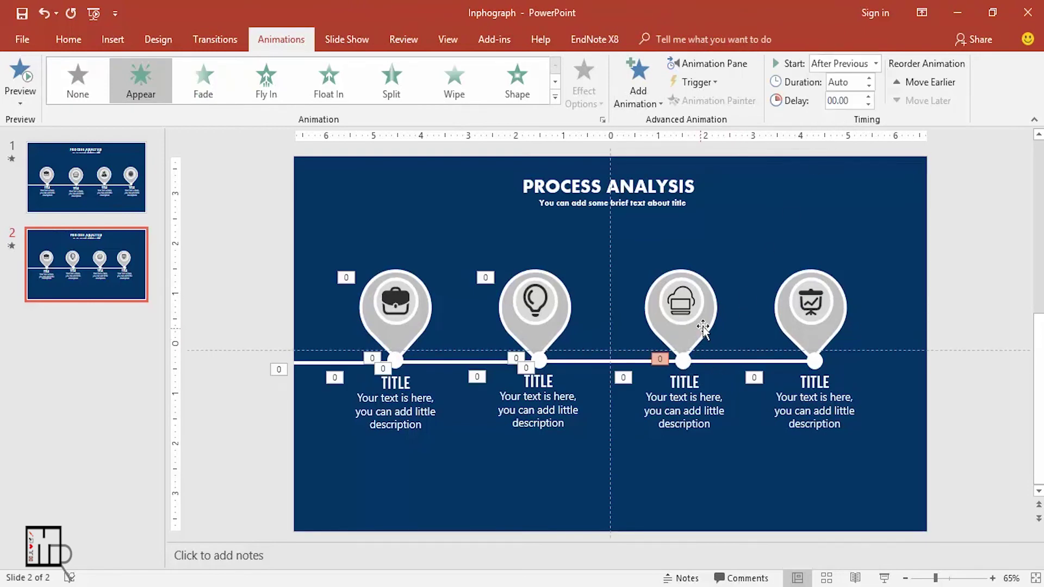
left_click(717, 311)
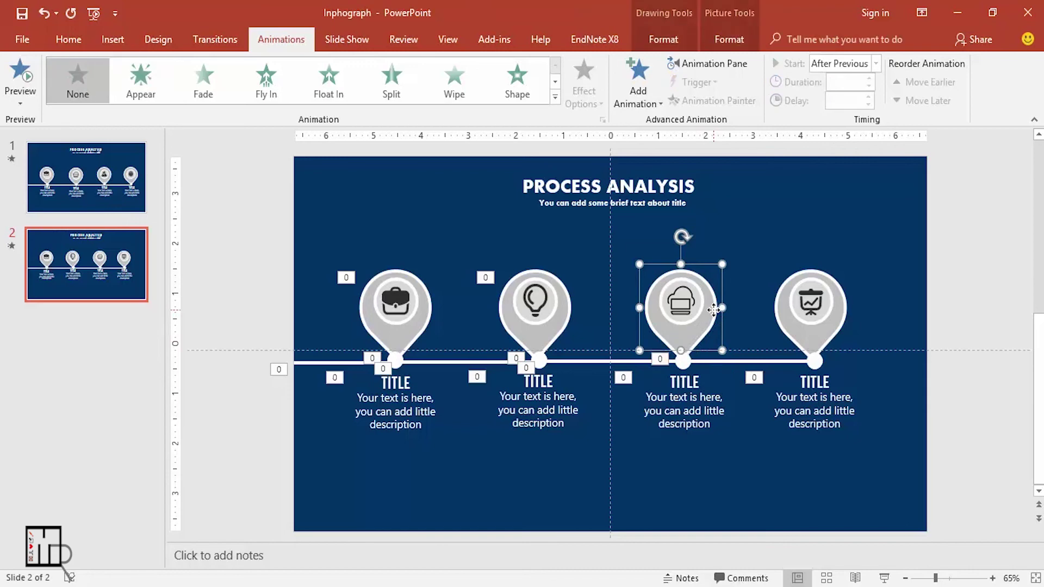
left_click(447, 80)
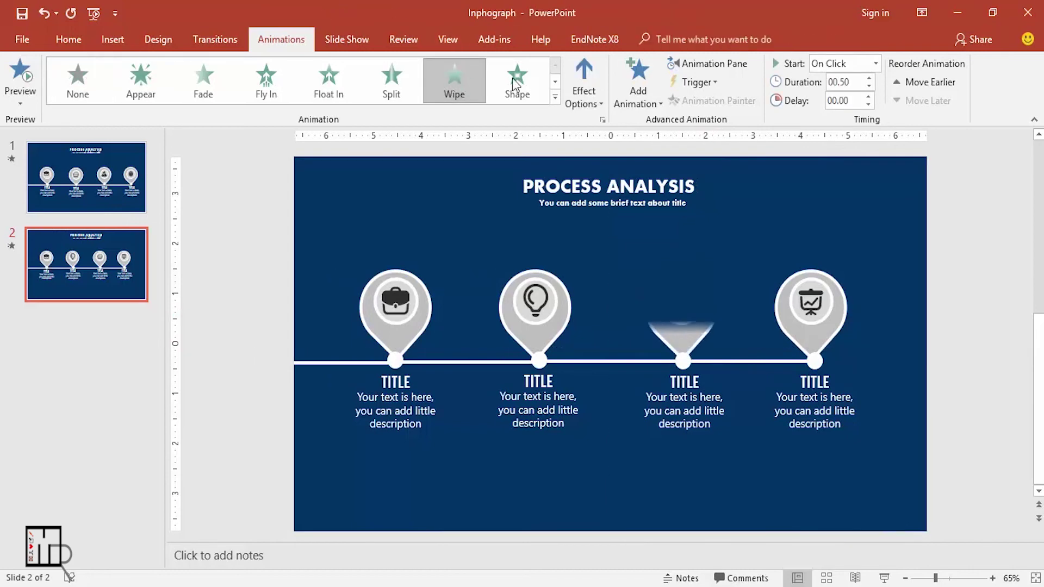
left_click(875, 63)
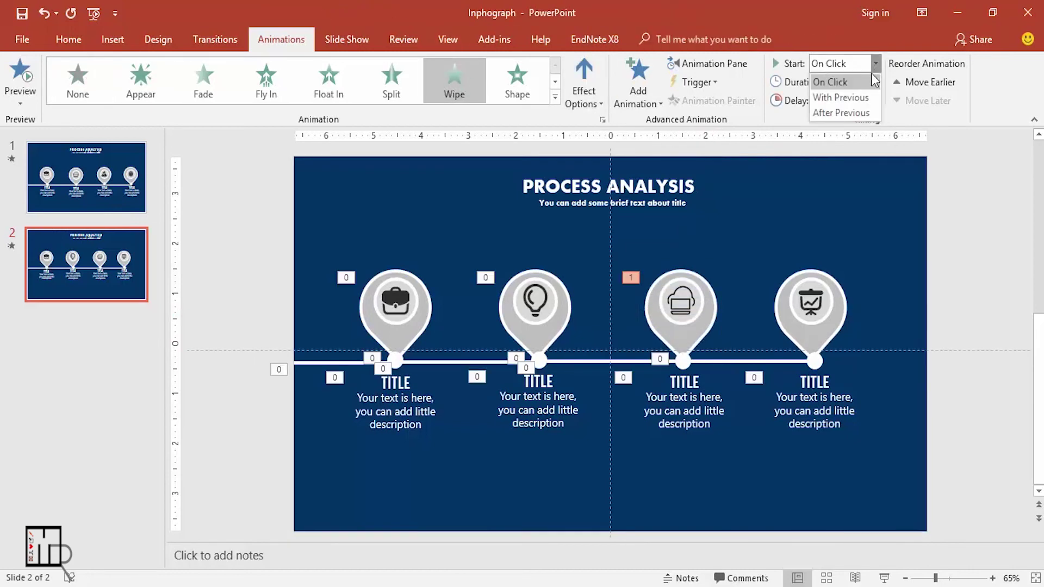
left_click(844, 113)
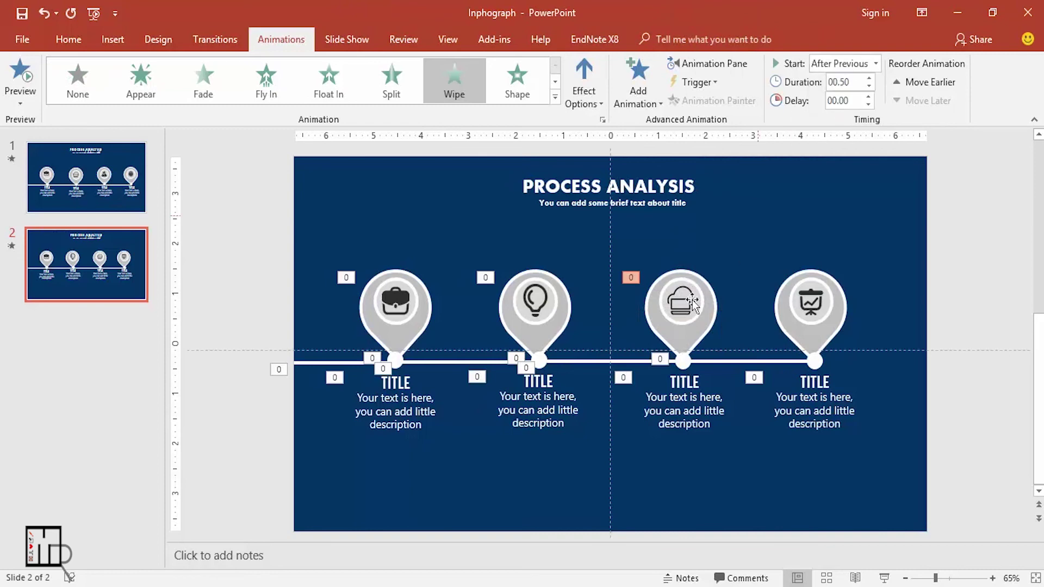
Give the third pin's title and description text a Wipe From Top, starting After Previous.
left_click(694, 382)
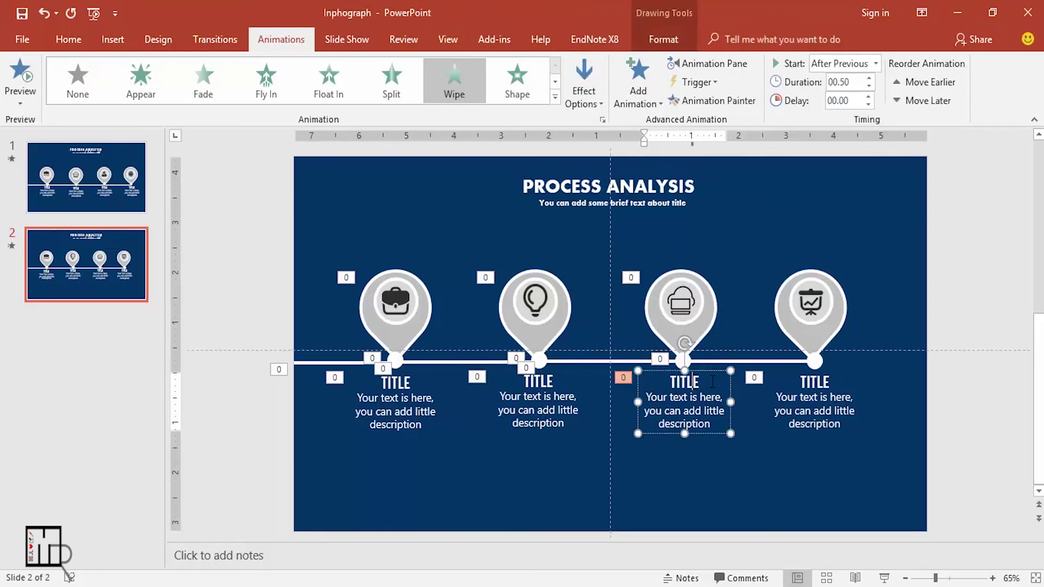
key("Escape")
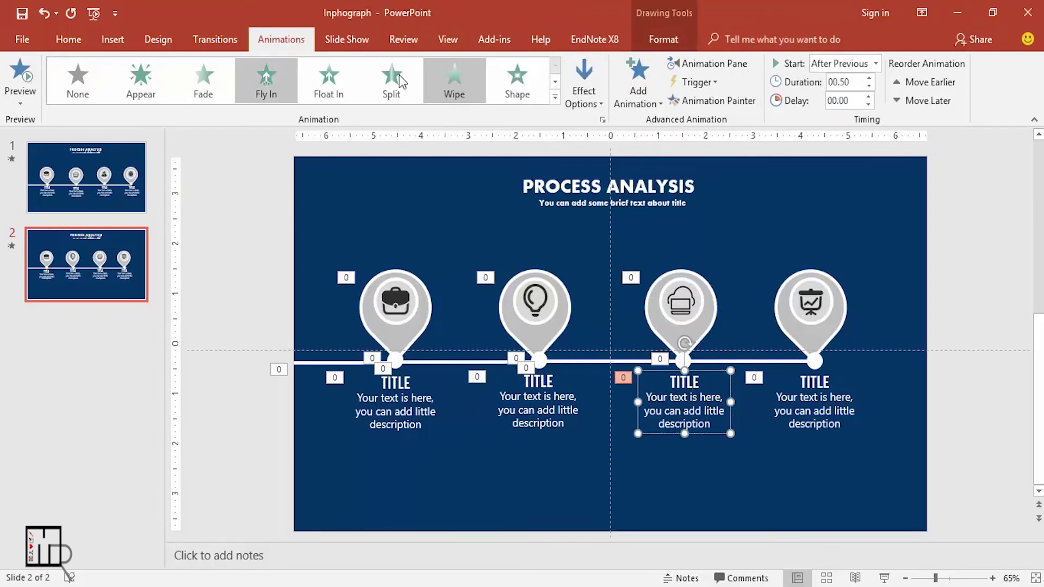
left_click(446, 74)
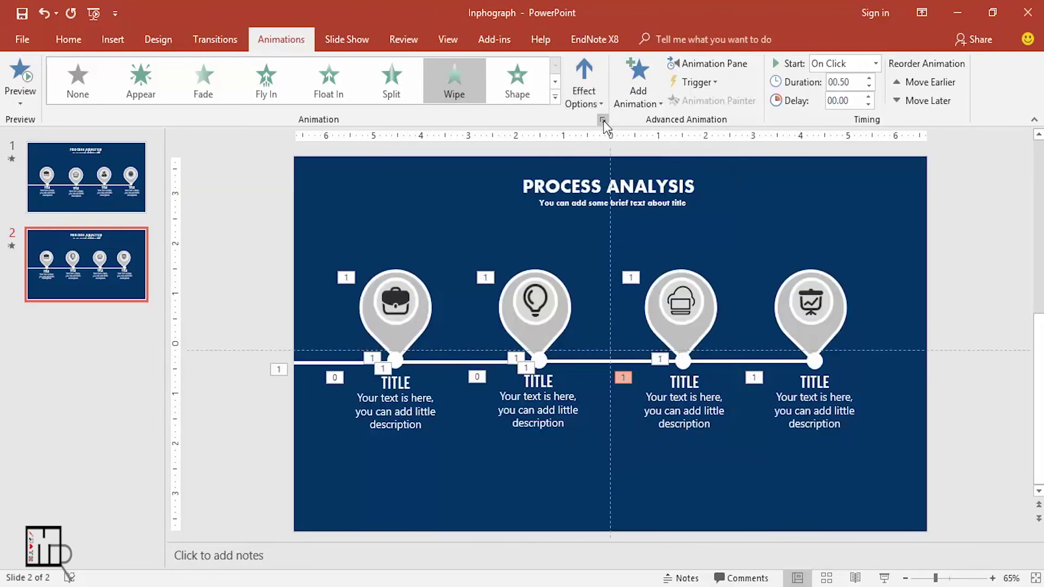
left_click(603, 119)
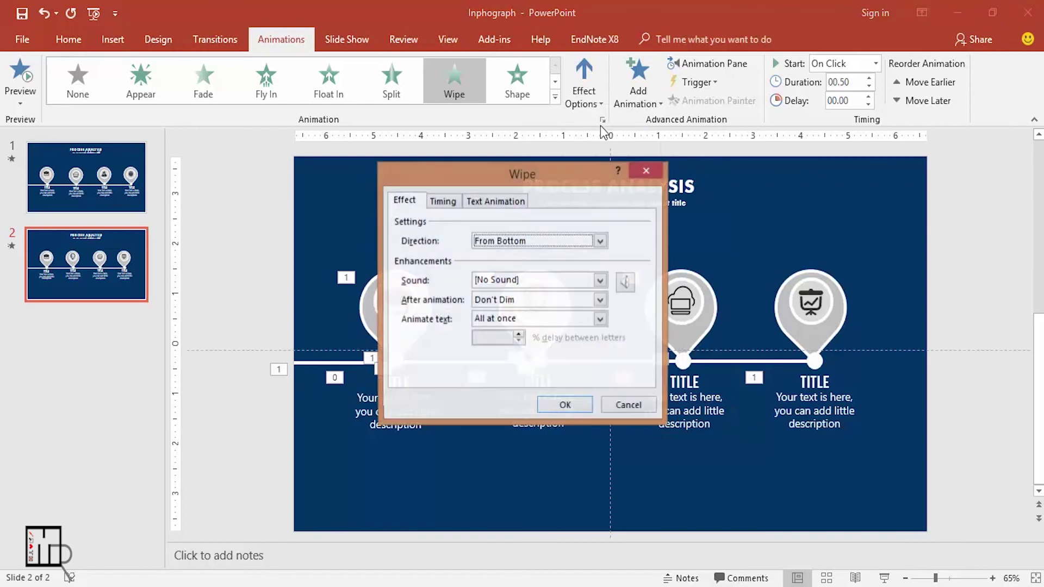
left_click(444, 203)
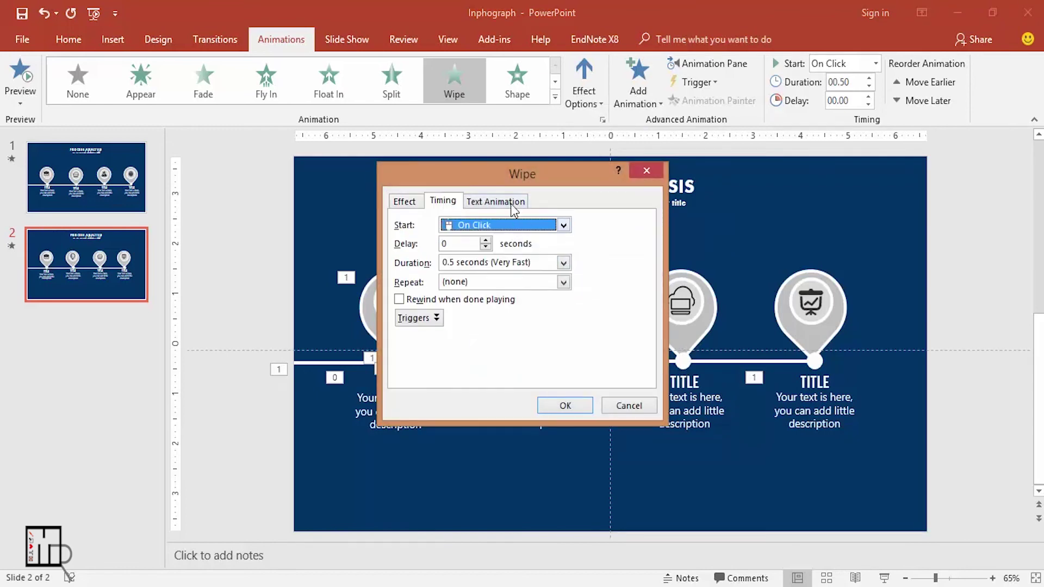
left_click(538, 228)
left_click(481, 270)
left_click(405, 203)
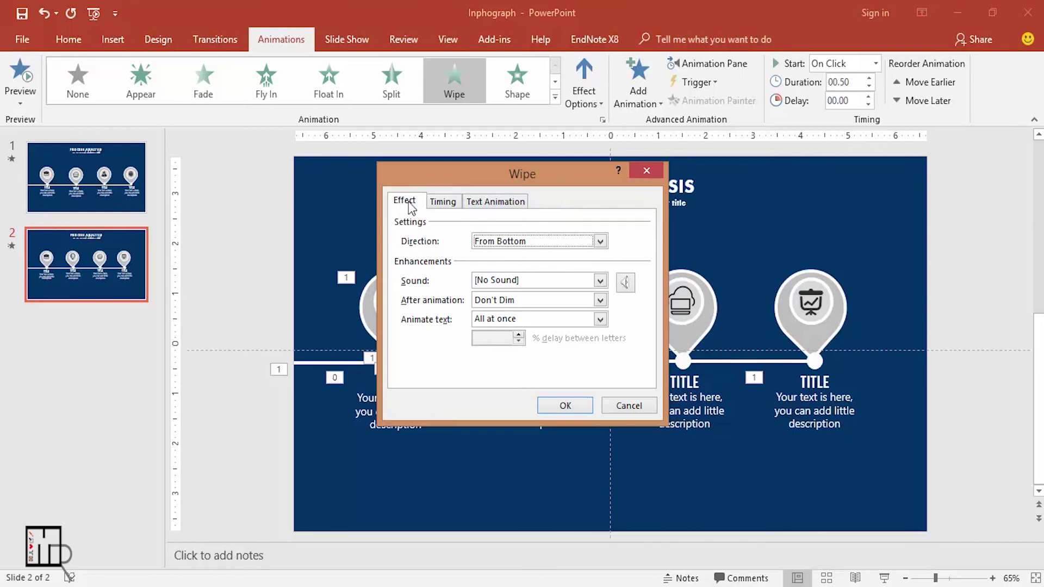
left_click(602, 241)
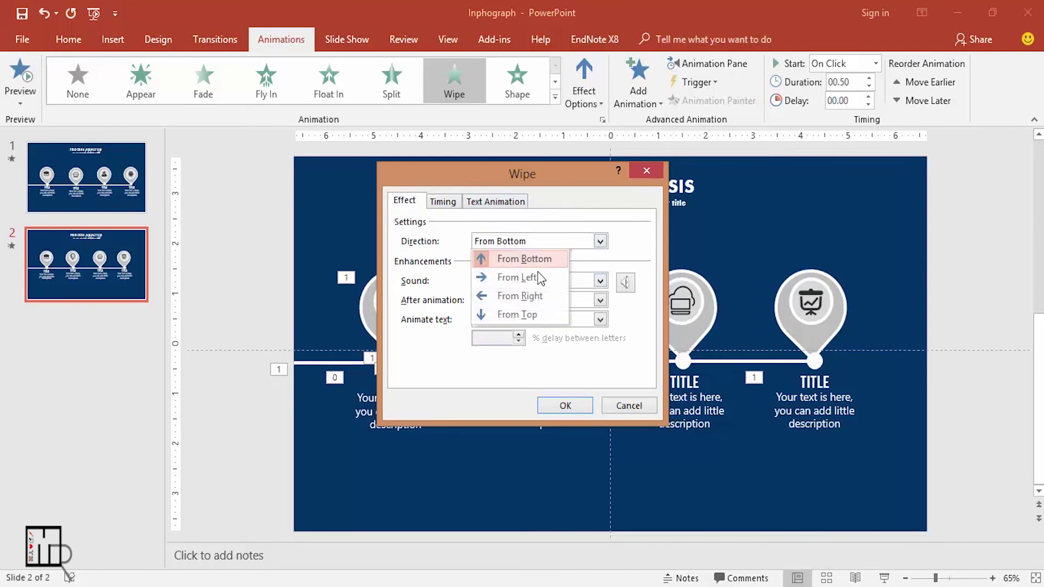
left_click(501, 315)
left_click(563, 408)
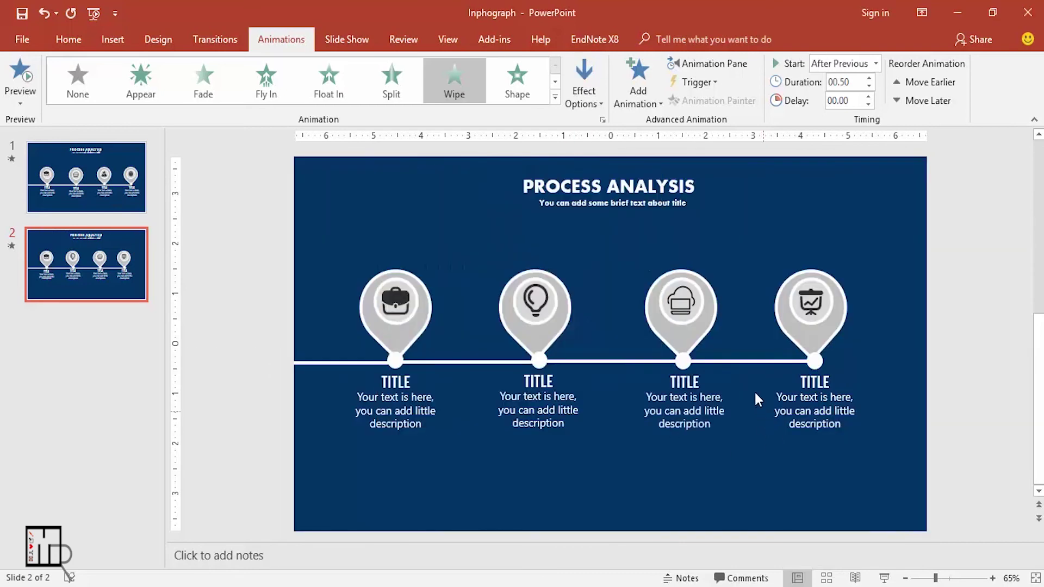
Give the line between the third and fourth pins a Wipe From Left, starting After Previous.
left_click(735, 364)
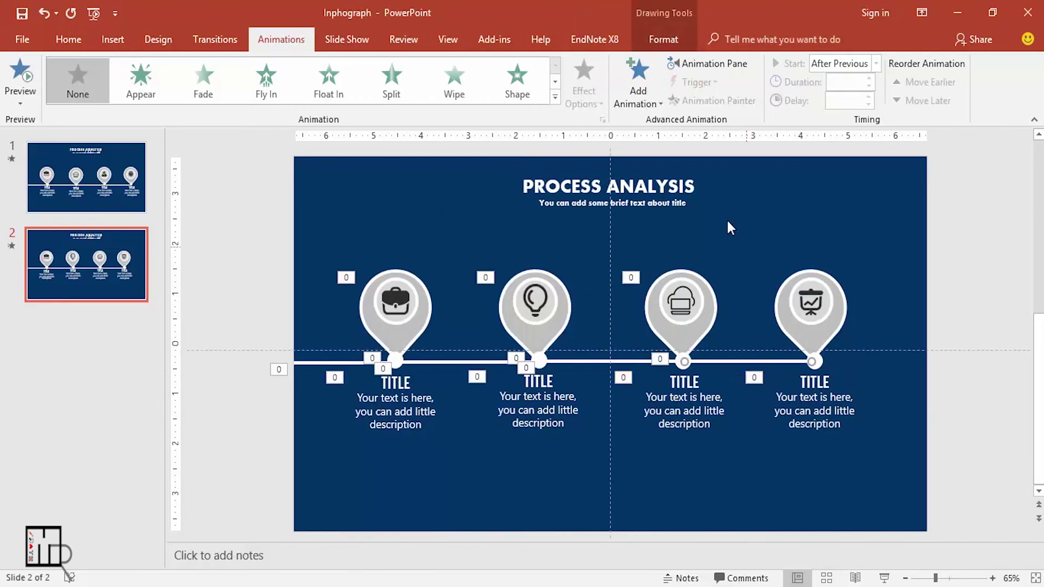
left_click(454, 81)
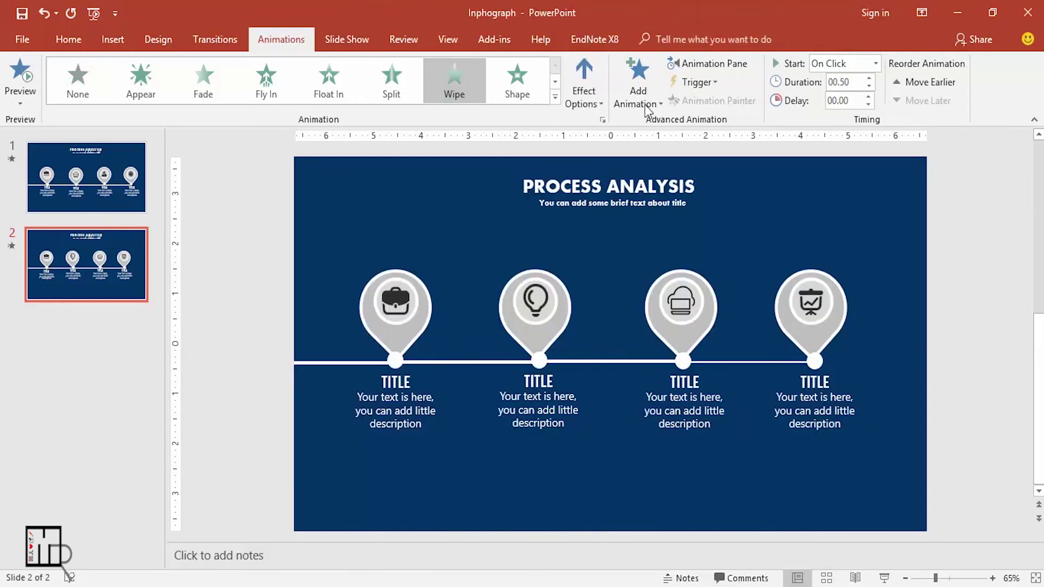
left_click(604, 101)
left_click(608, 188)
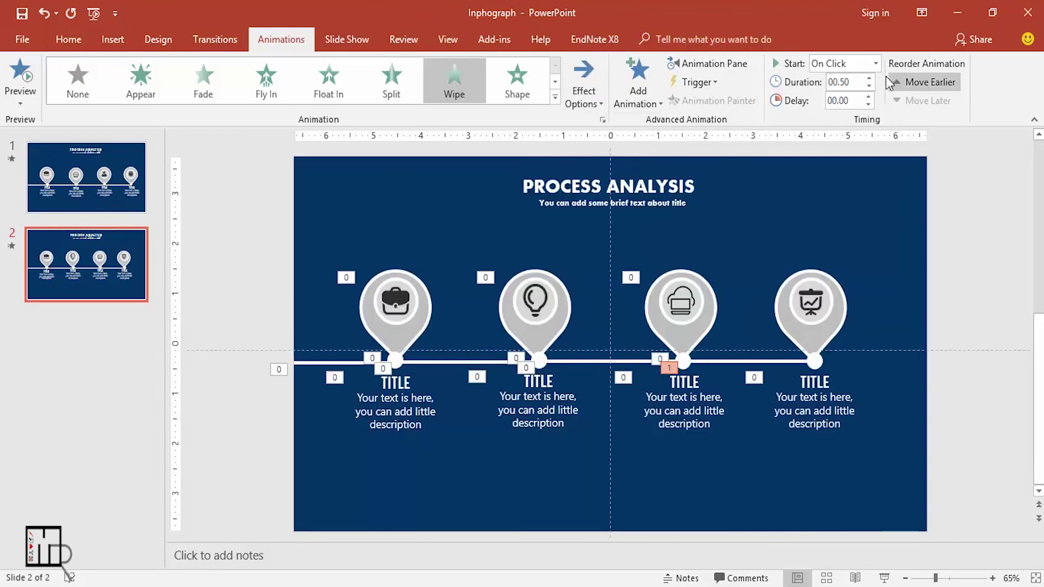
left_click(876, 63)
left_click(841, 113)
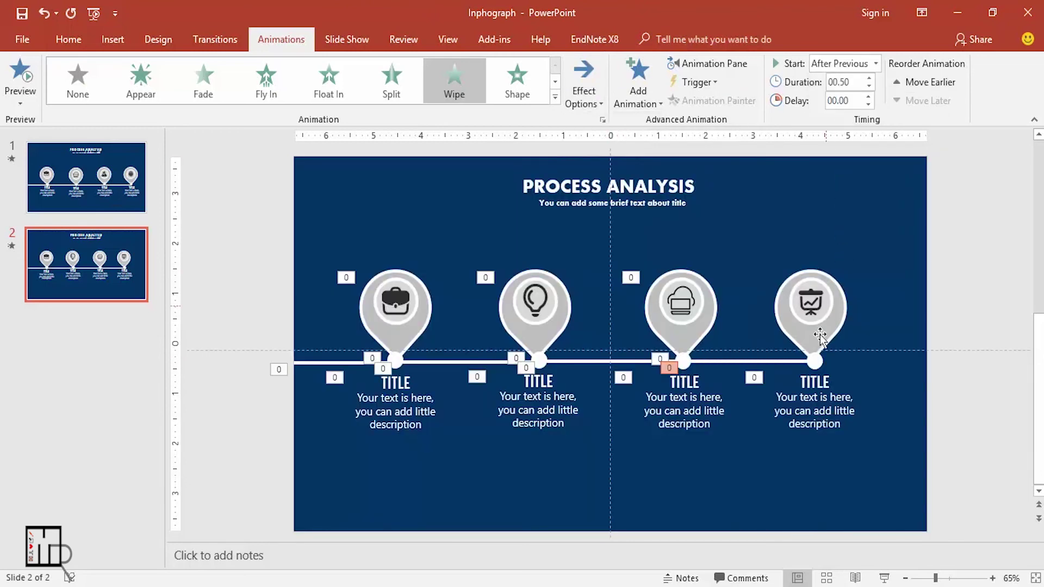
Make the fourth circle Appear and the fourth pin Wipe, both starting After Previous.
left_click(814, 361)
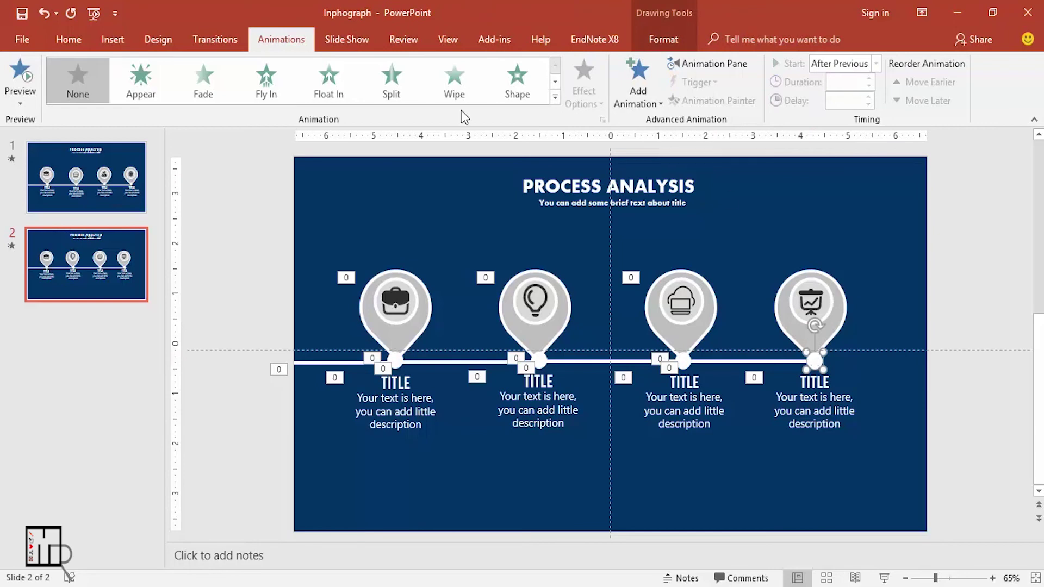
left_click(143, 81)
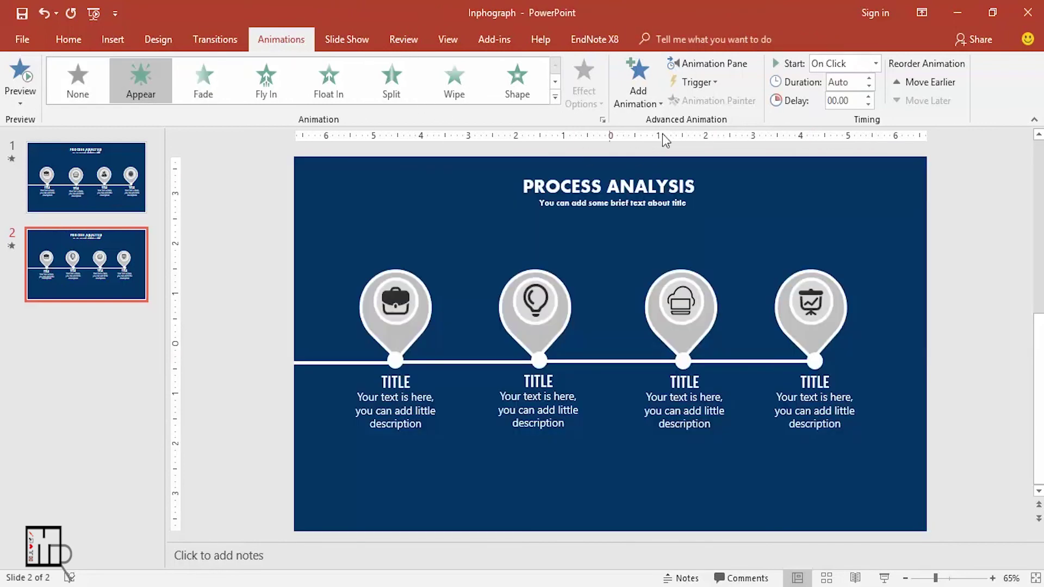
left_click(876, 64)
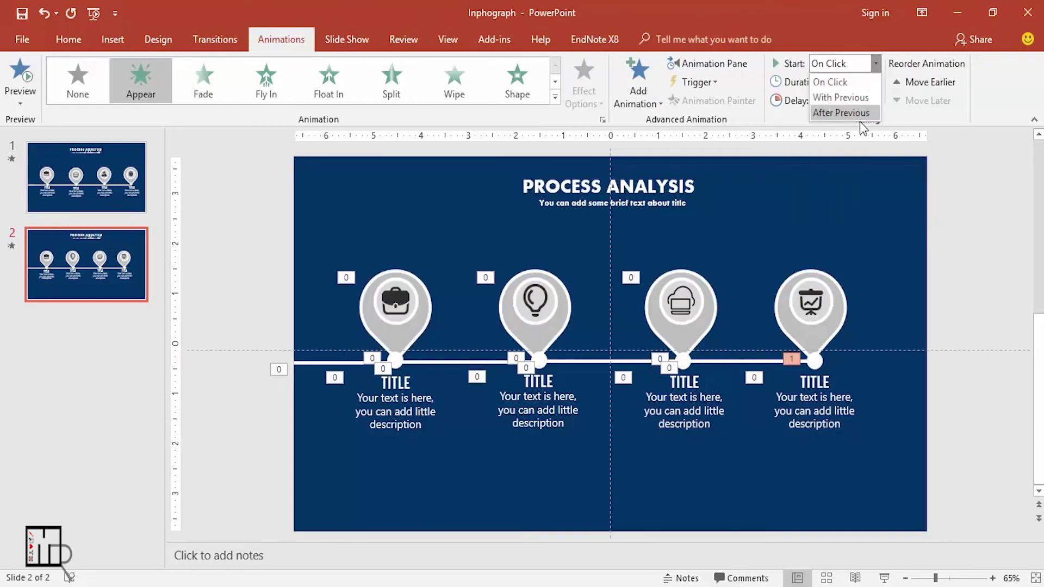
left_click(841, 113)
left_click(824, 326)
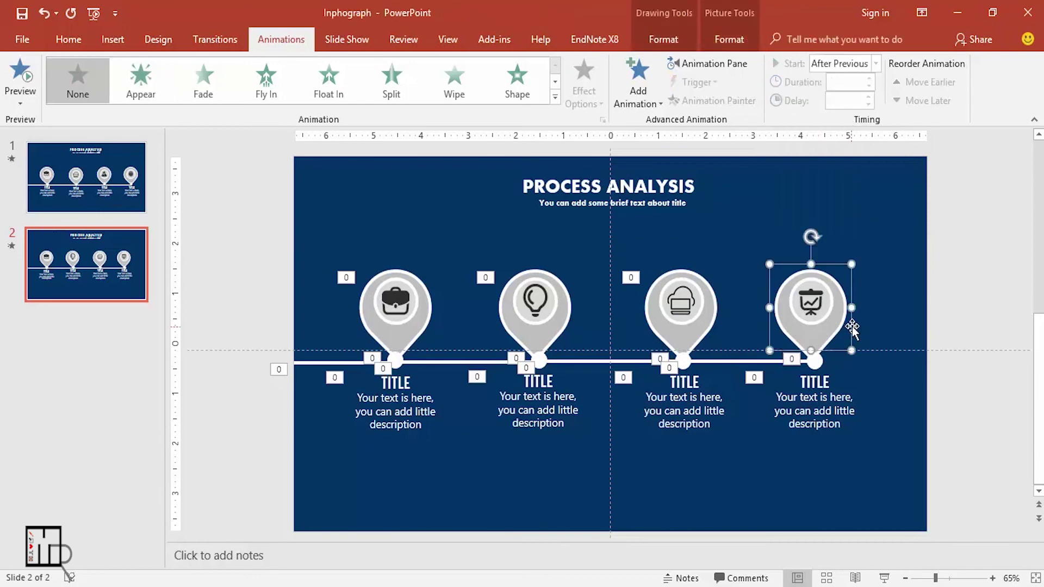
left_click(454, 83)
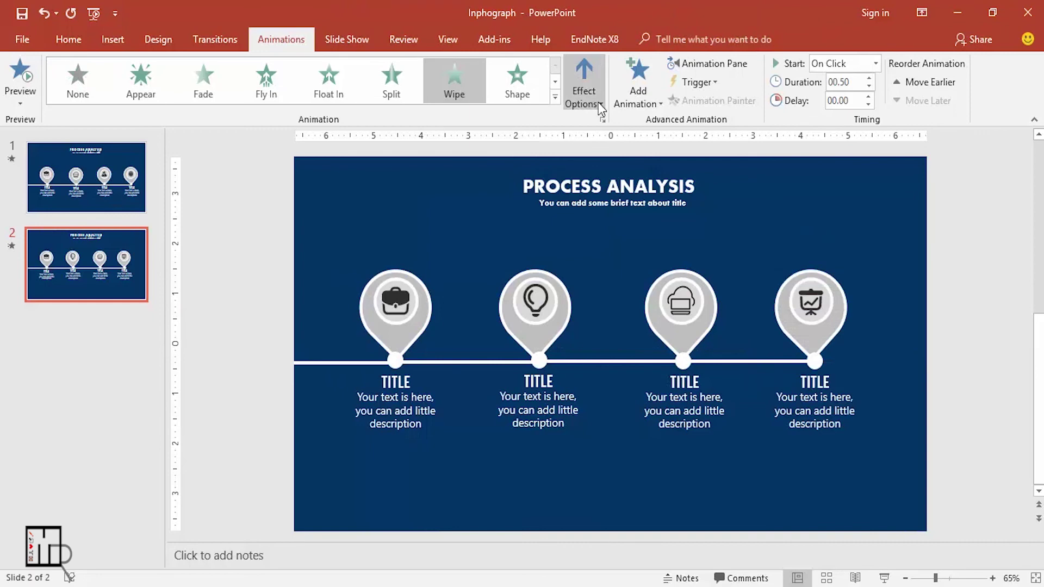
left_click(864, 67)
left_click(846, 117)
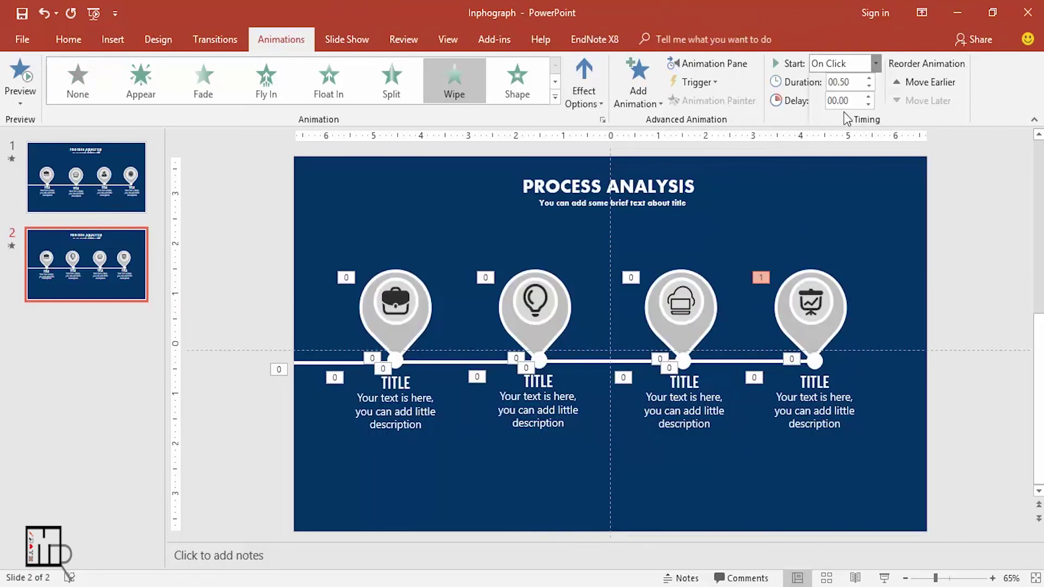
Give the fourth pin's description a Wipe From Top, starting After Previous.
left_click(825, 384)
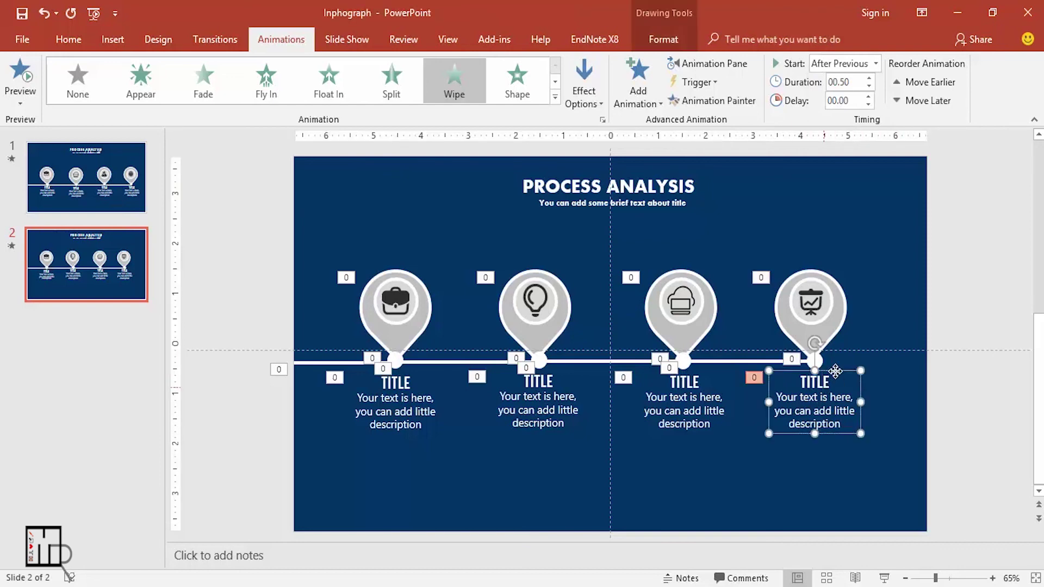
left_click(461, 93)
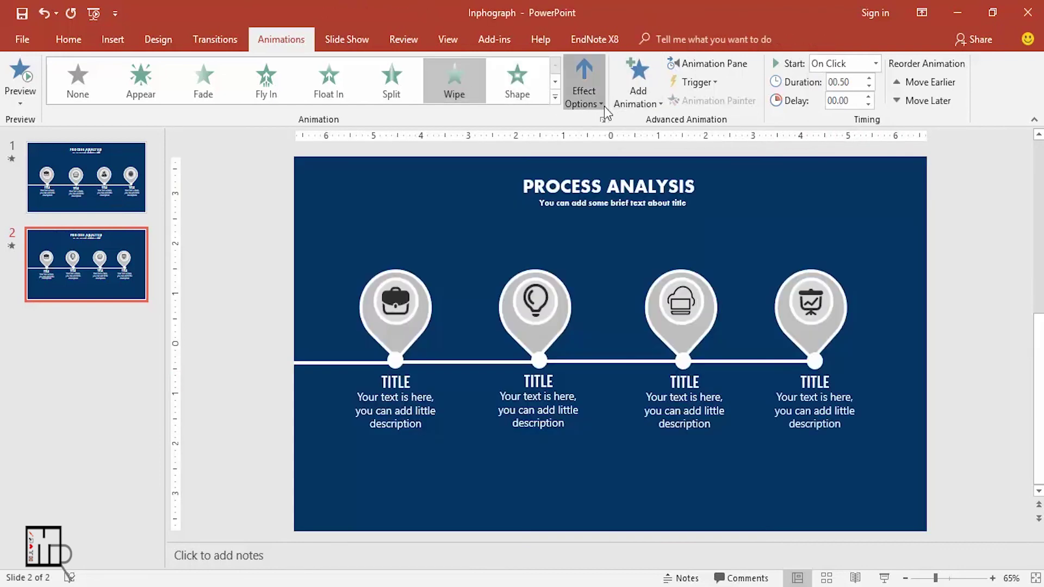
left_click(601, 103)
left_click(620, 253)
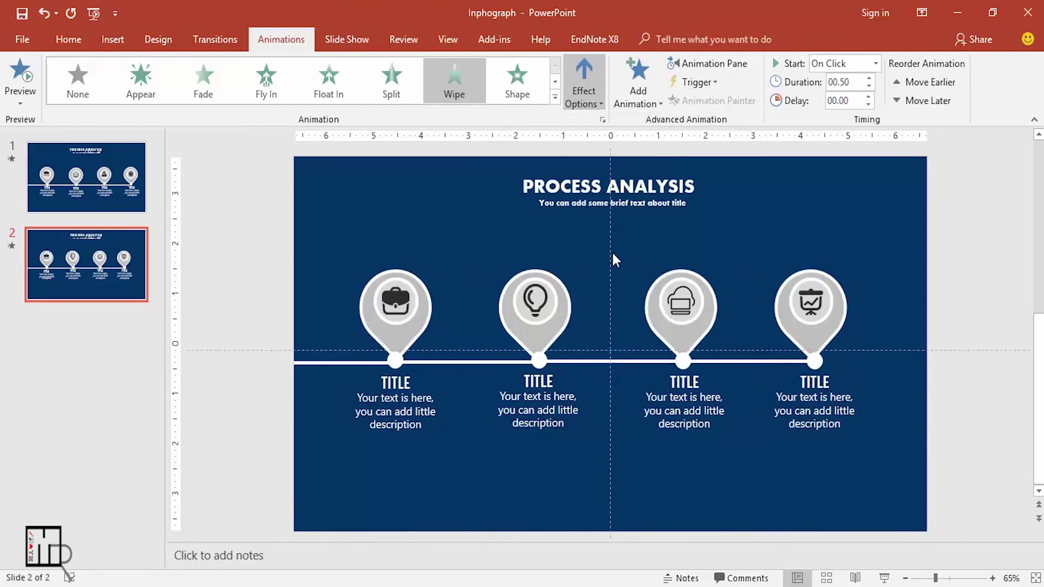
left_click(875, 63)
left_click(838, 112)
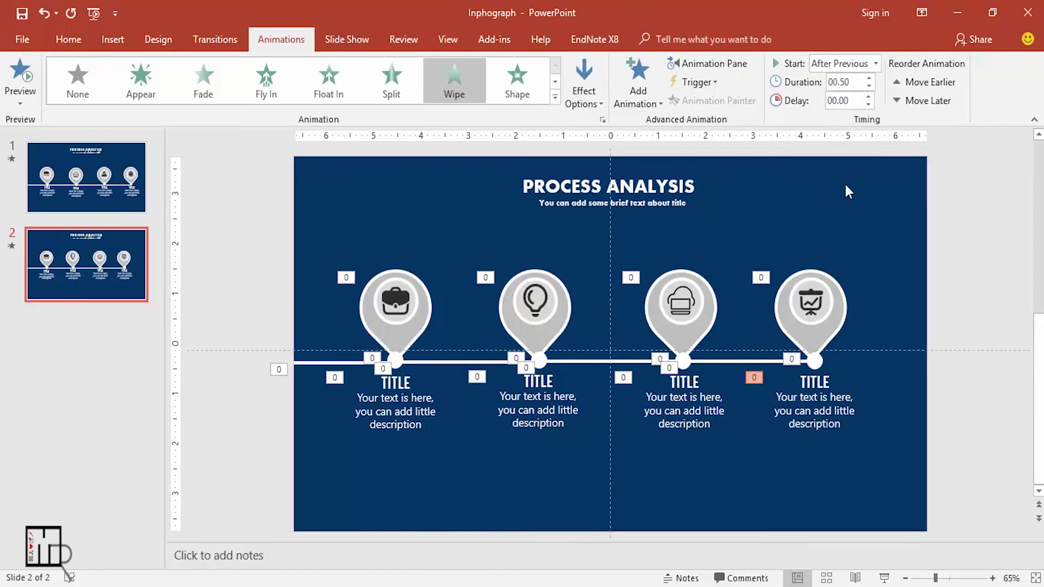
left_click(685, 491)
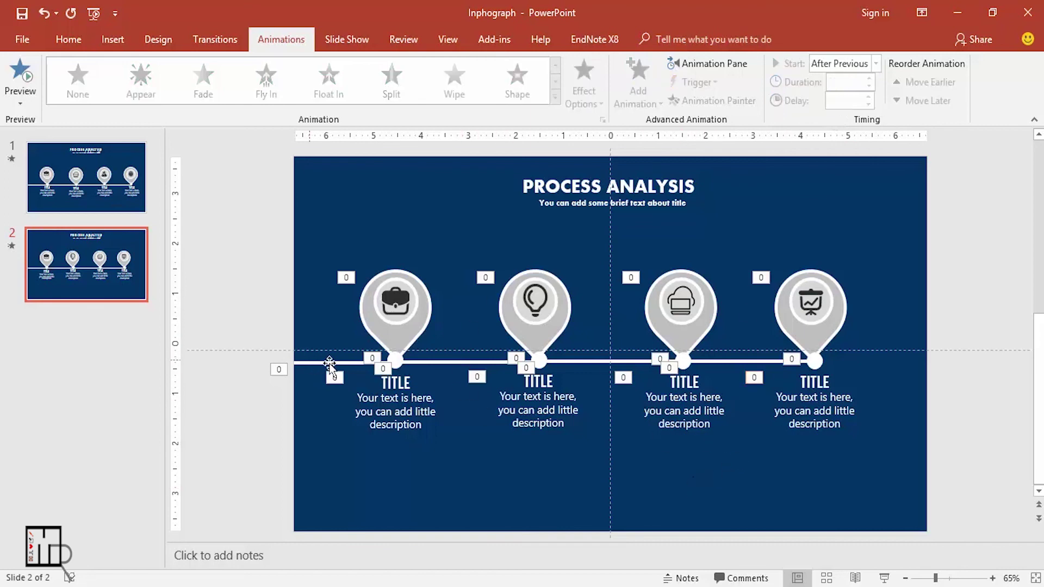
Add a Wipe exit From Left to the leftmost timeline segment, starting After Previous.
left_click(319, 363)
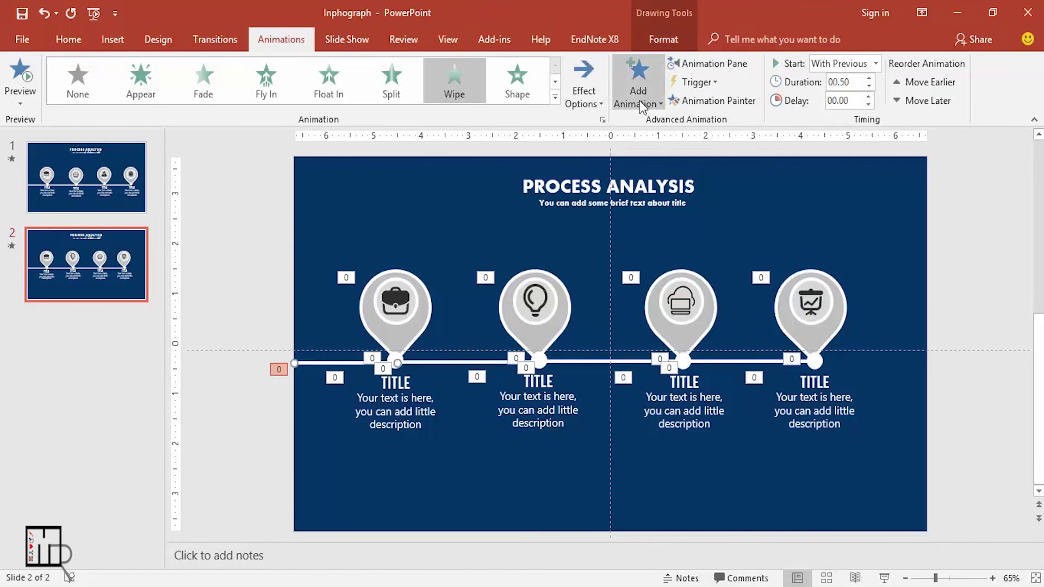
left_click(643, 81)
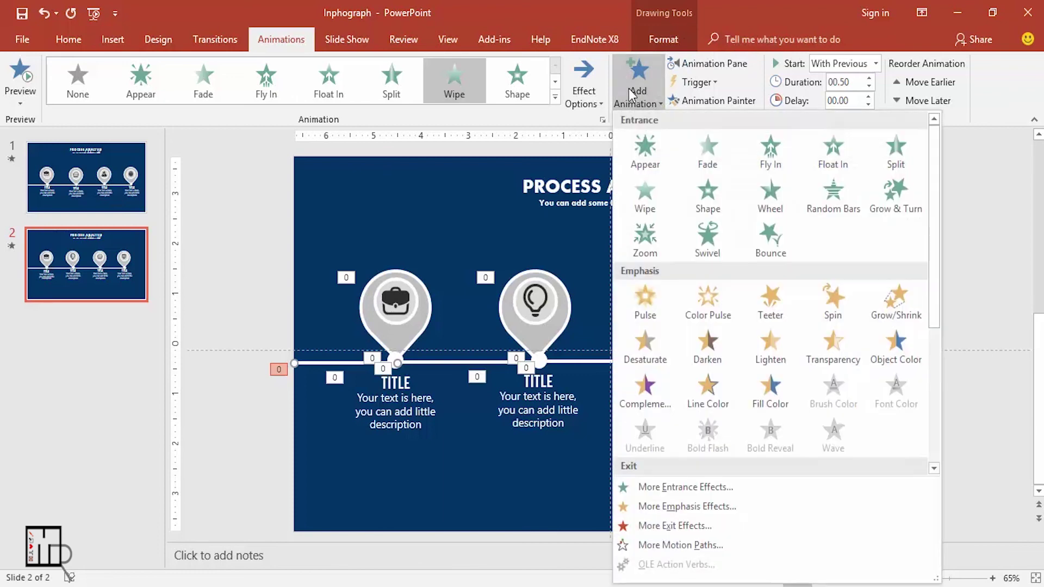
scroll(653, 341, "down", 3)
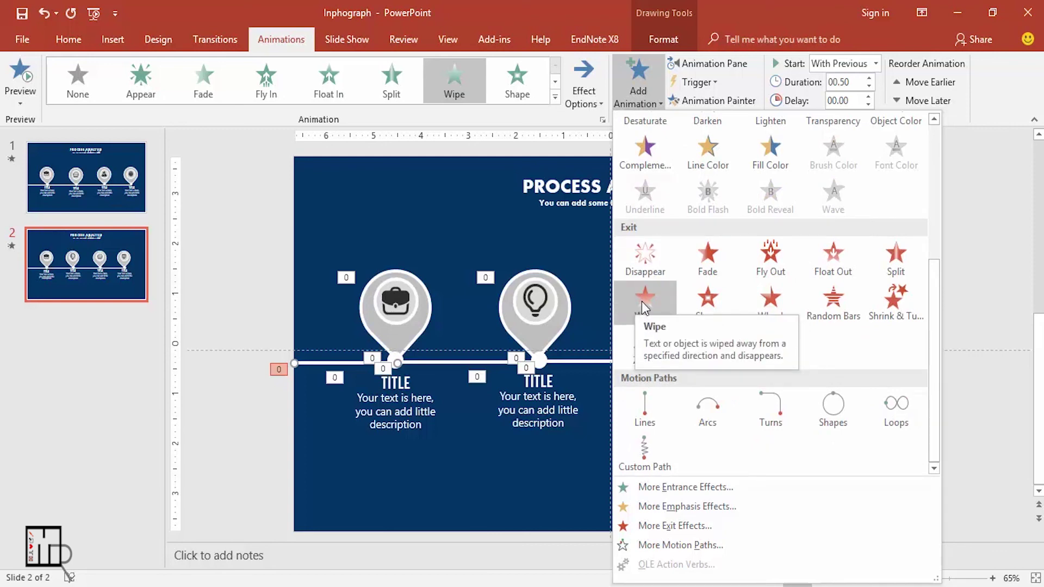
left_click(633, 302)
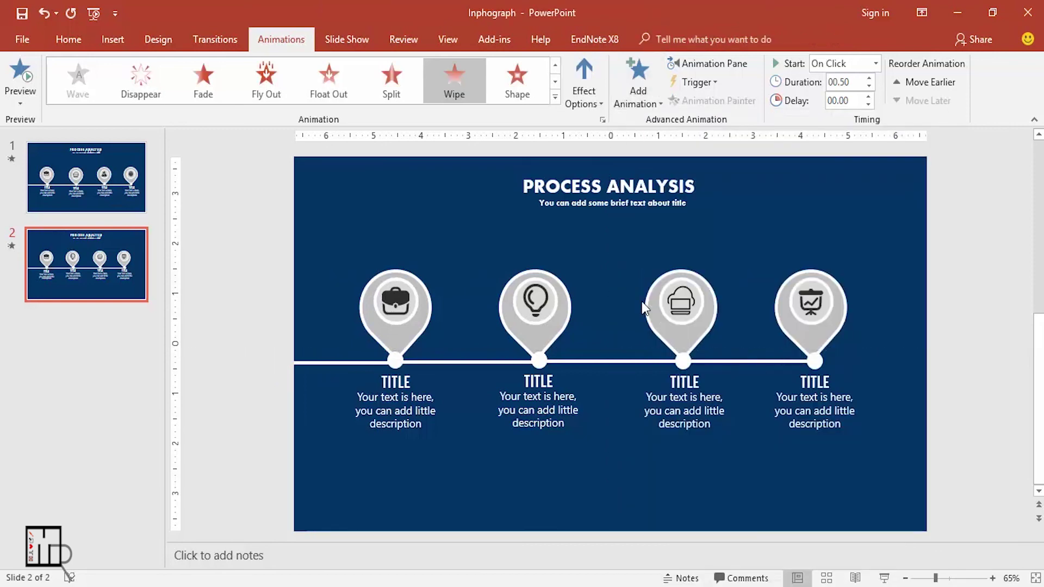
left_click(602, 97)
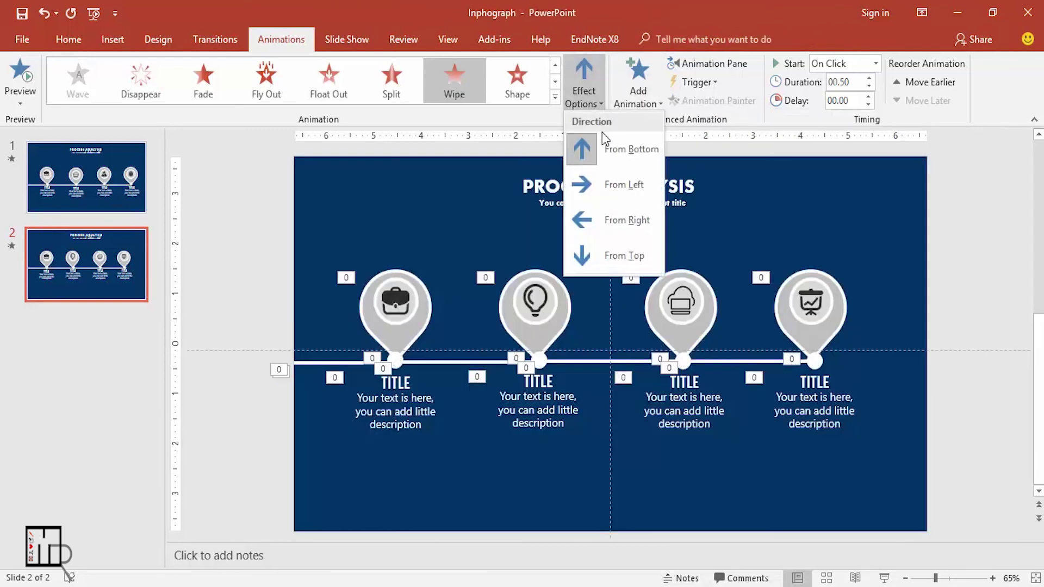
left_click(602, 187)
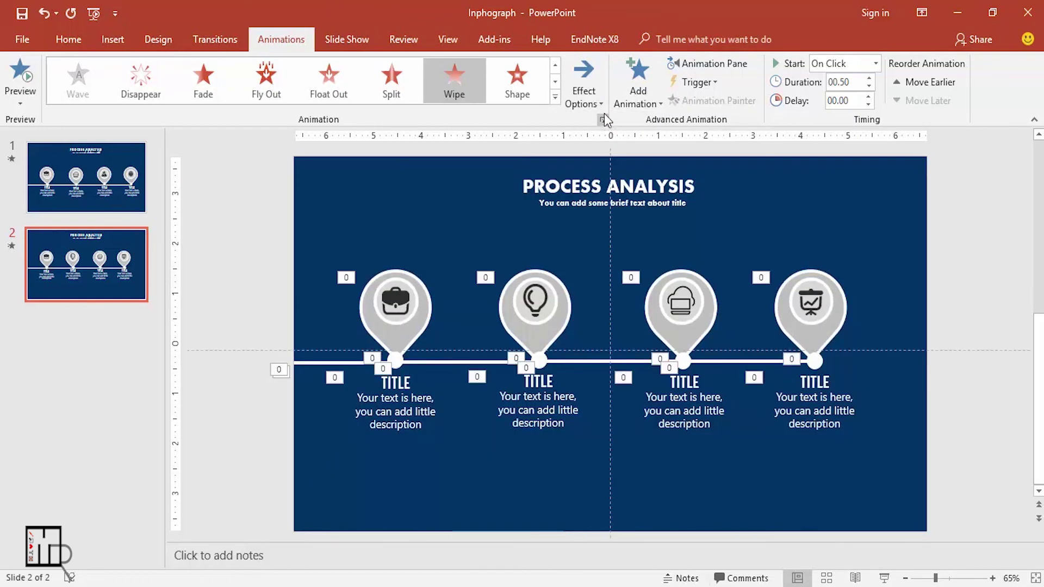
left_click(876, 65)
left_click(851, 110)
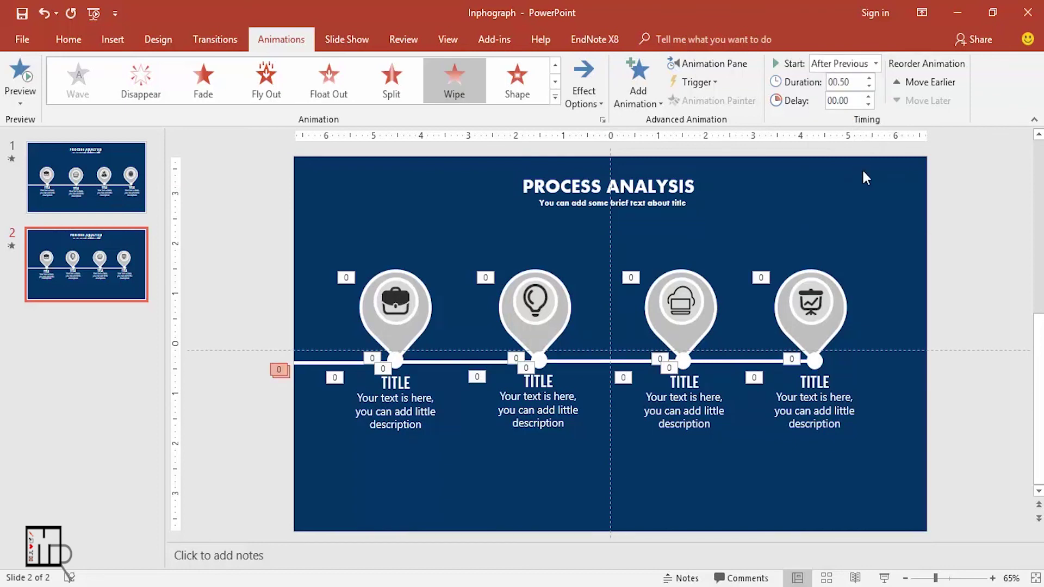
left_click(983, 318)
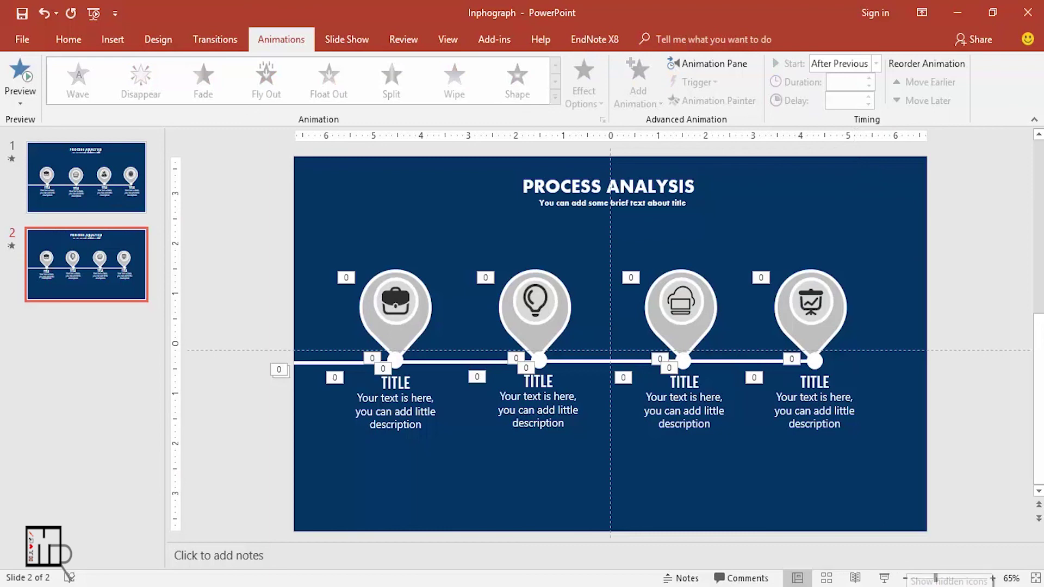
Play slide 2 as a full-screen slide show from the status bar.
left_click(884, 578)
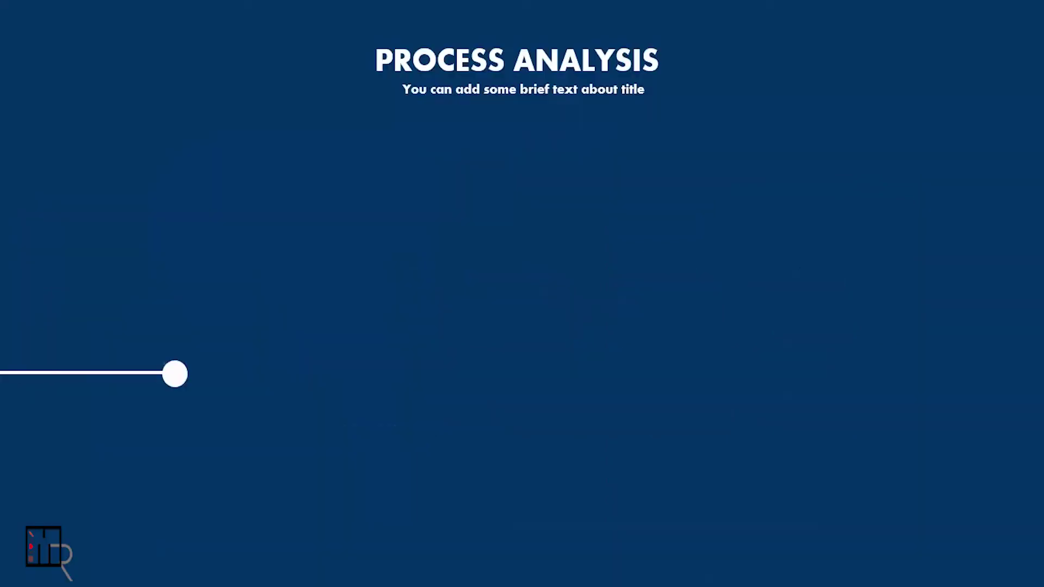